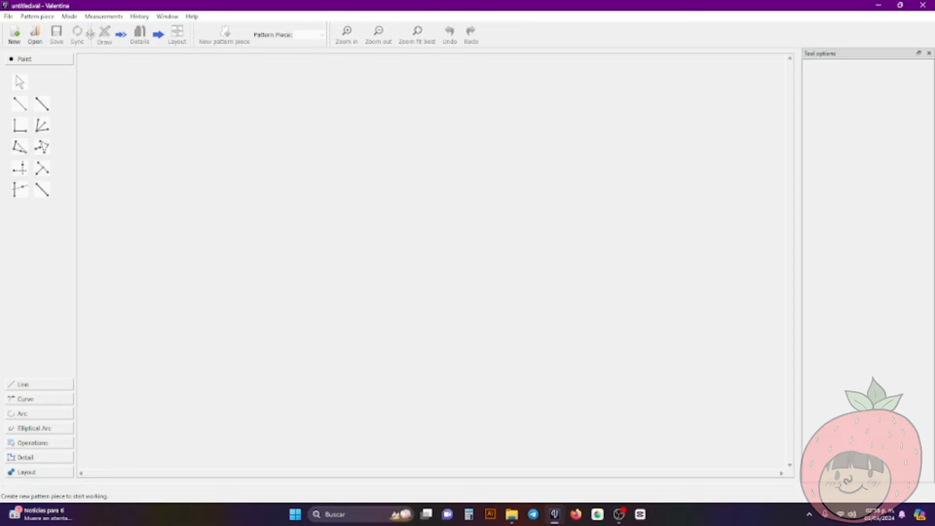
Create a new pattern containing one pattern piece
{"action": "left_click", "coordinate": [15, 42]}
{"action": "left_click", "coordinate": [519, 285]}
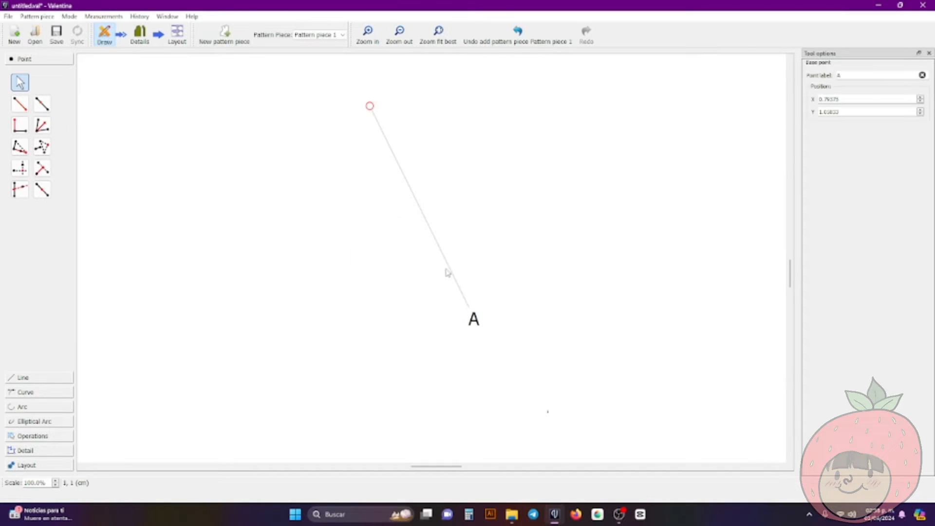
{"action": "left_click", "coordinate": [20, 104]}
{"action": "left_click", "coordinate": [369, 106]}
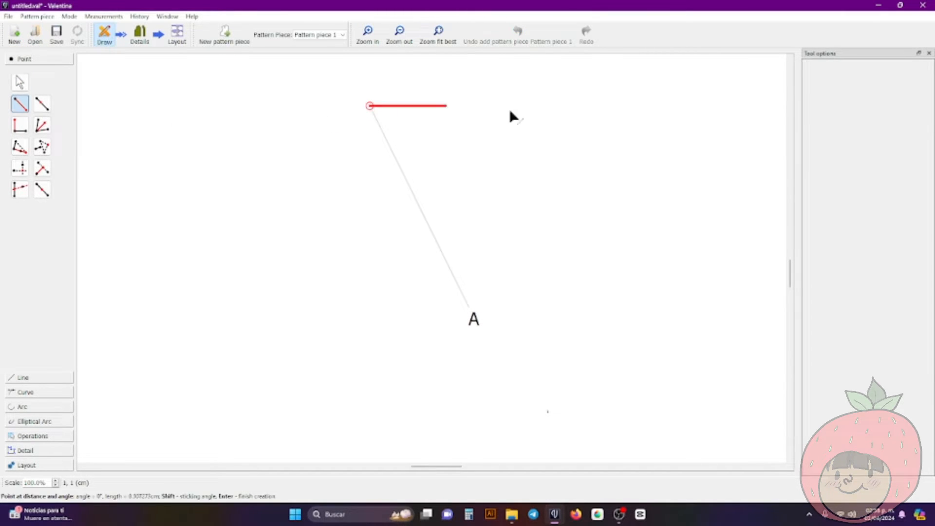
{"action": "left_click", "coordinate": [720, 126]}
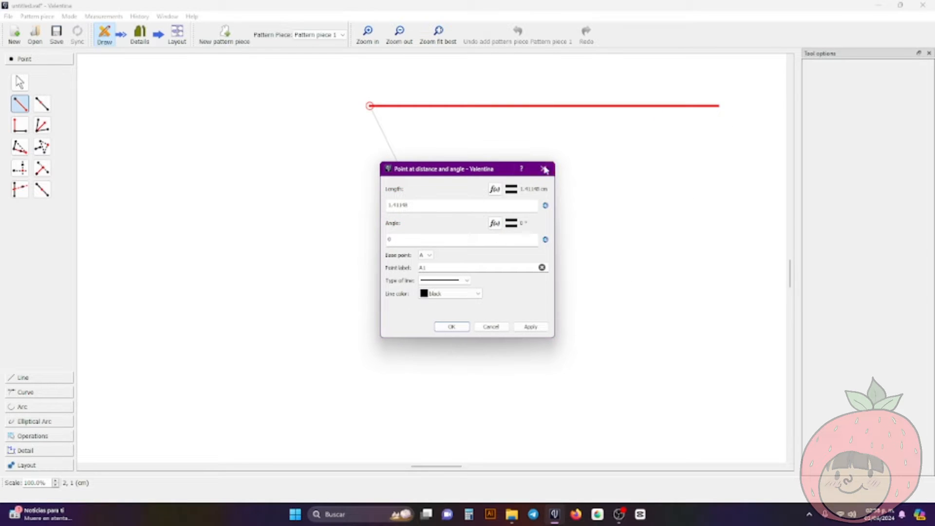
{"action": "left_click", "coordinate": [546, 167]}
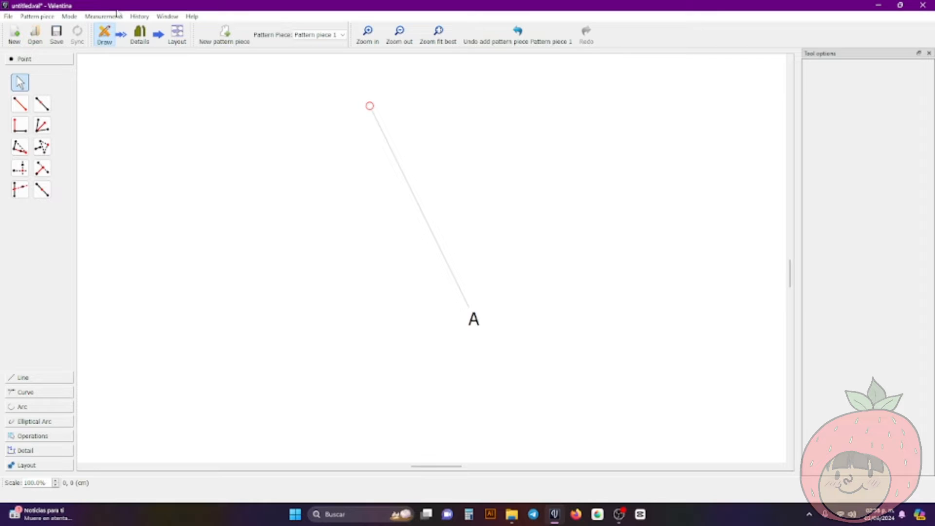
Launch the Tape measurement application from the open Valentina pattern
{"action": "scroll", "coordinate": [520, 161], "scroll_direction": "down", "scroll_amount": 4, "text": "ctrl"}
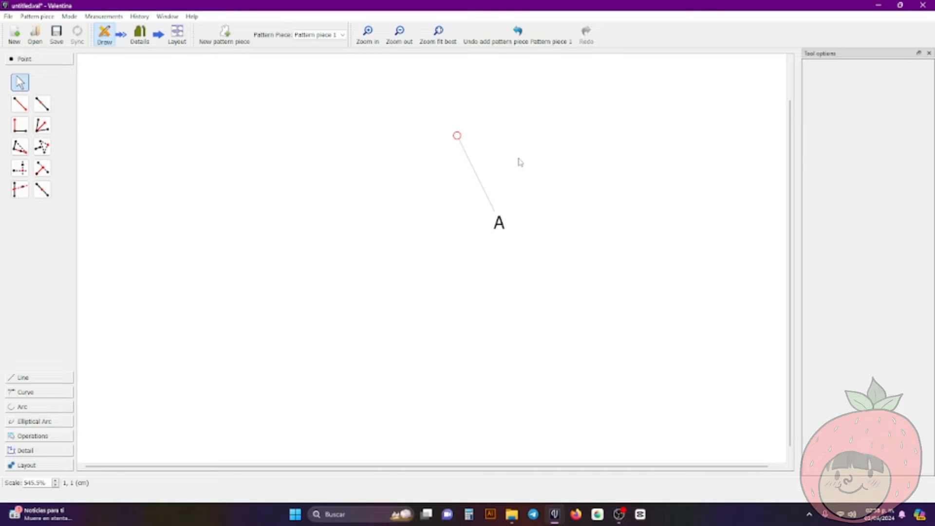
{"action": "left_click", "coordinate": [108, 18]}
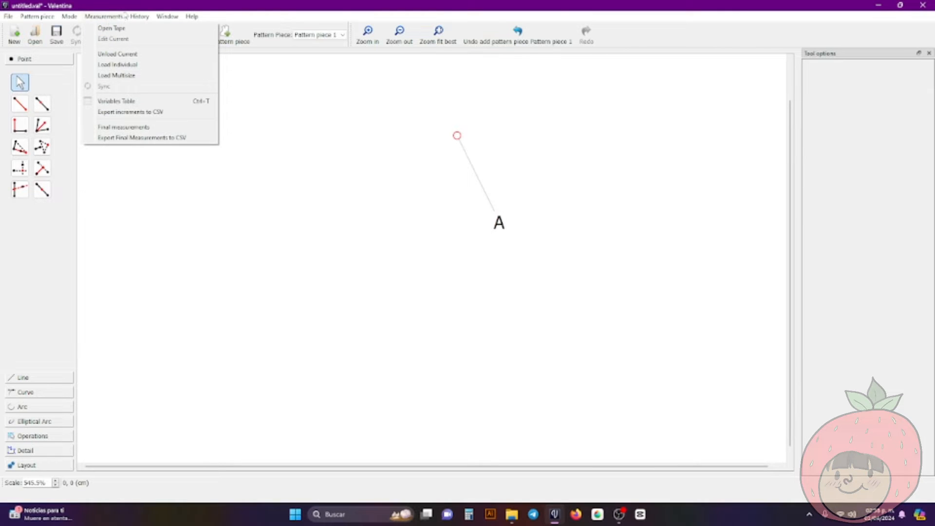
{"action": "left_click", "coordinate": [114, 17]}
{"action": "left_click", "coordinate": [112, 18]}
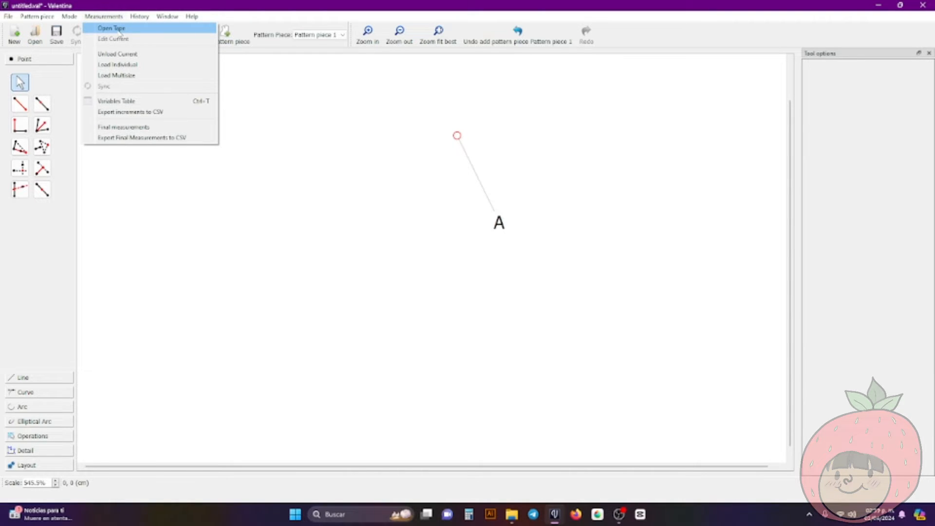
{"action": "left_click", "coordinate": [120, 30]}
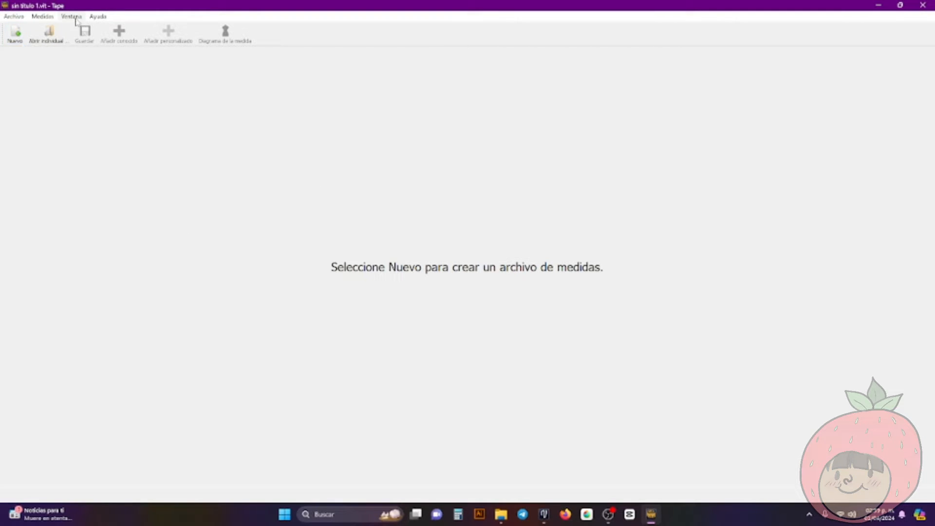
Change the Tape interface language to American English in its preferences
{"action": "left_click", "coordinate": [97, 16]}
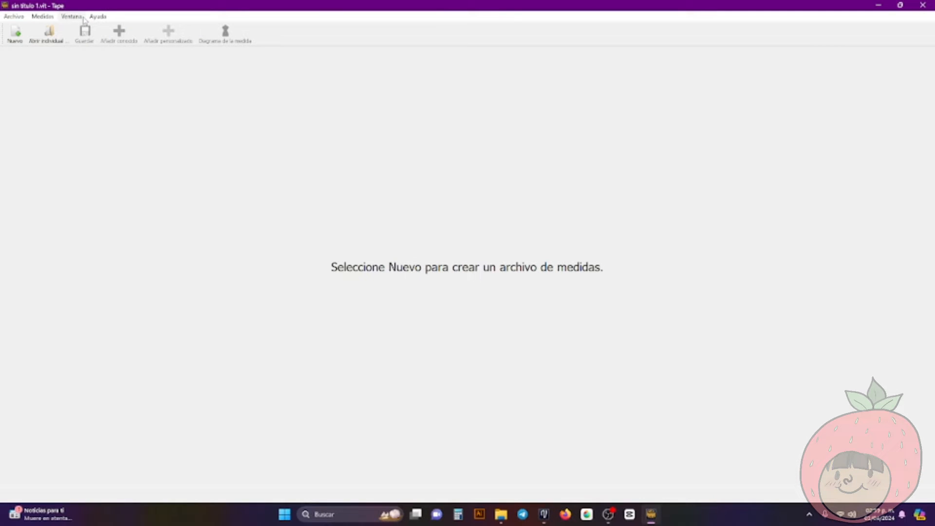
{"action": "left_click", "coordinate": [83, 18]}
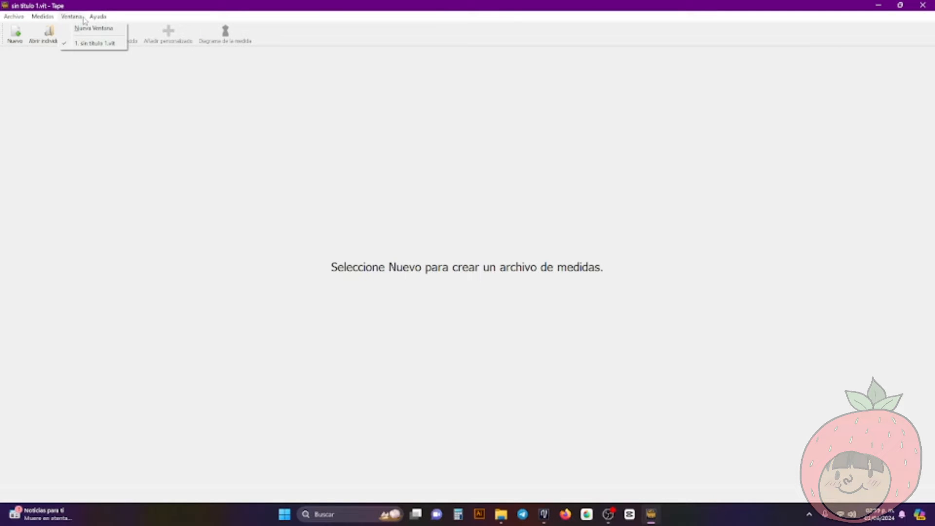
{"action": "mouse_move", "coordinate": [16, 19]}
{"action": "mouse_move", "coordinate": [76, 19]}
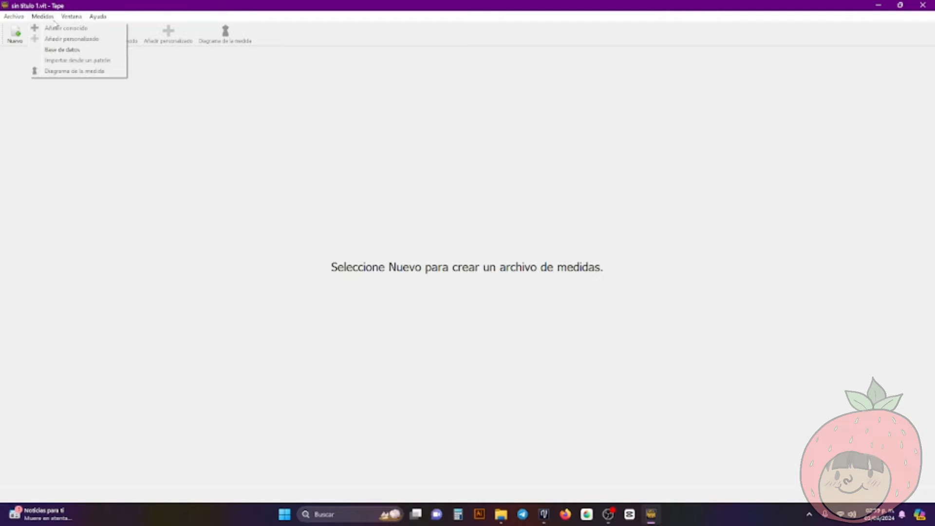
{"action": "left_click", "coordinate": [34, 211]}
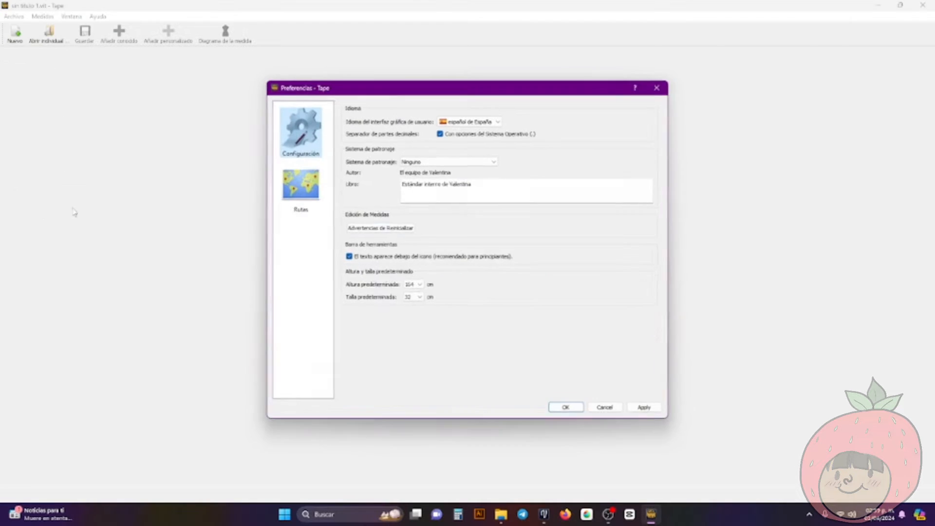
{"action": "left_click", "coordinate": [465, 121]}
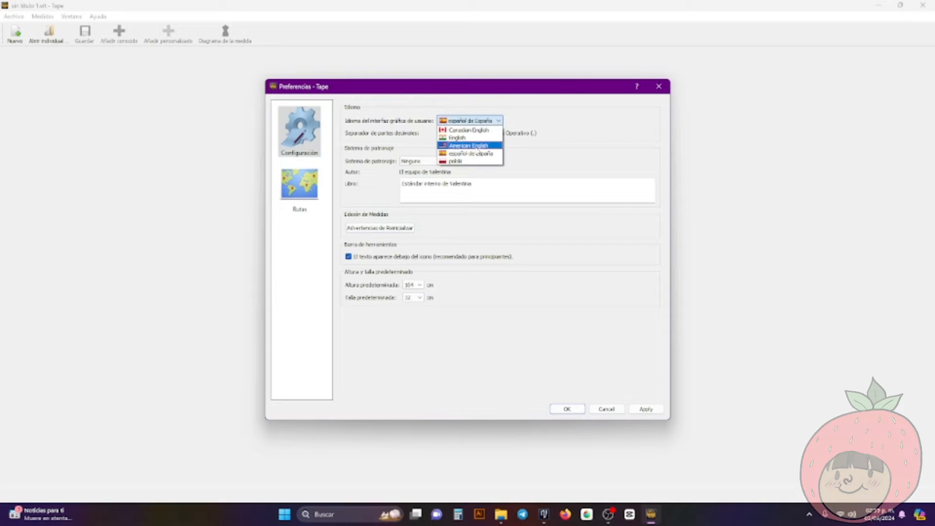
{"action": "left_click", "coordinate": [472, 145]}
{"action": "left_click", "coordinate": [568, 410]}
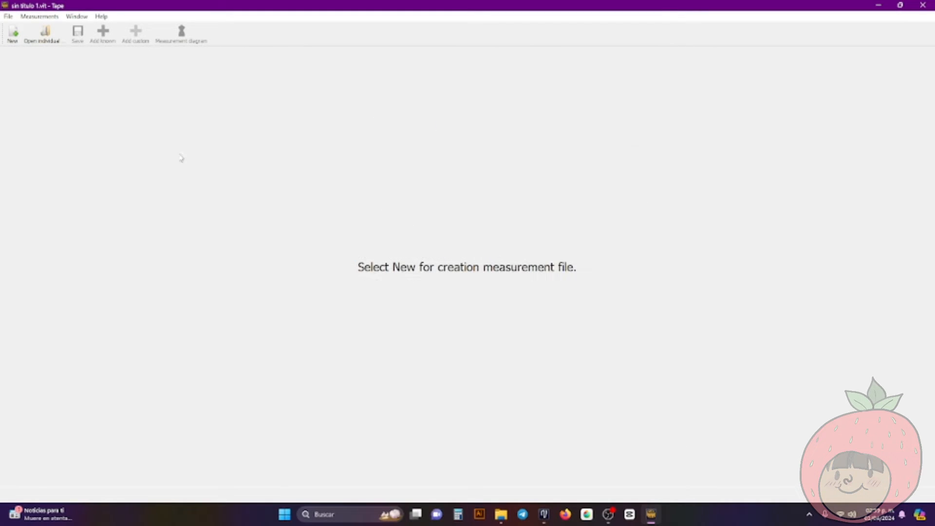
Create a new measurement file of the Individual type with Centimeters as the unit
{"action": "left_click", "coordinate": [15, 35]}
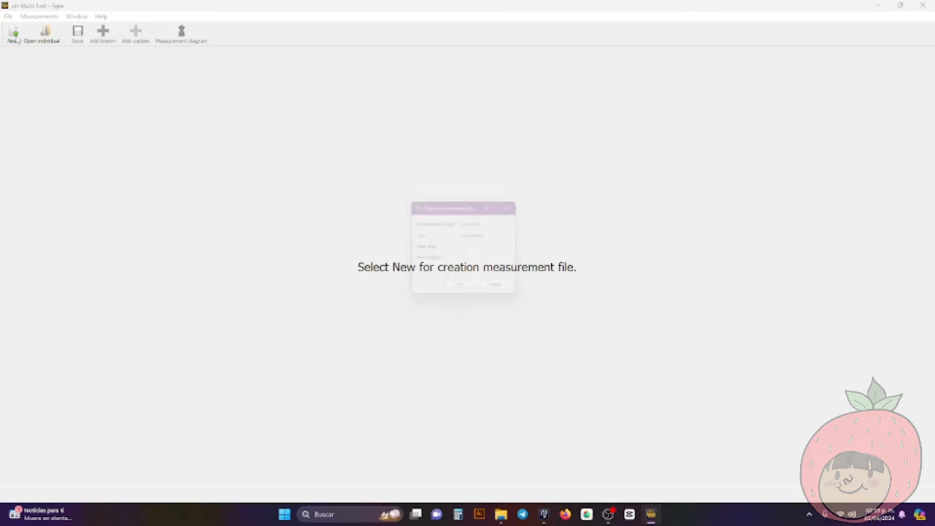
{"action": "left_click", "coordinate": [482, 225]}
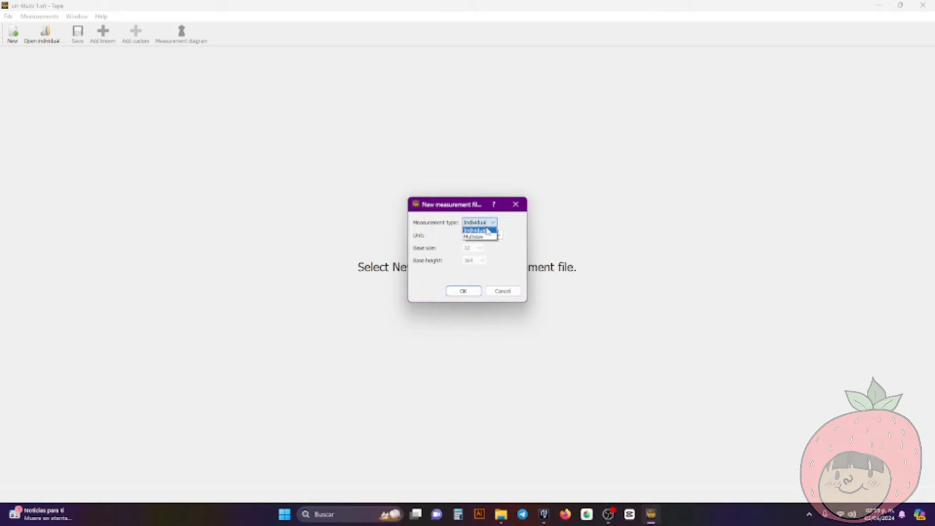
{"action": "left_click", "coordinate": [493, 231]}
{"action": "left_click", "coordinate": [493, 225]}
{"action": "left_click", "coordinate": [488, 231]}
{"action": "left_click", "coordinate": [498, 235]}
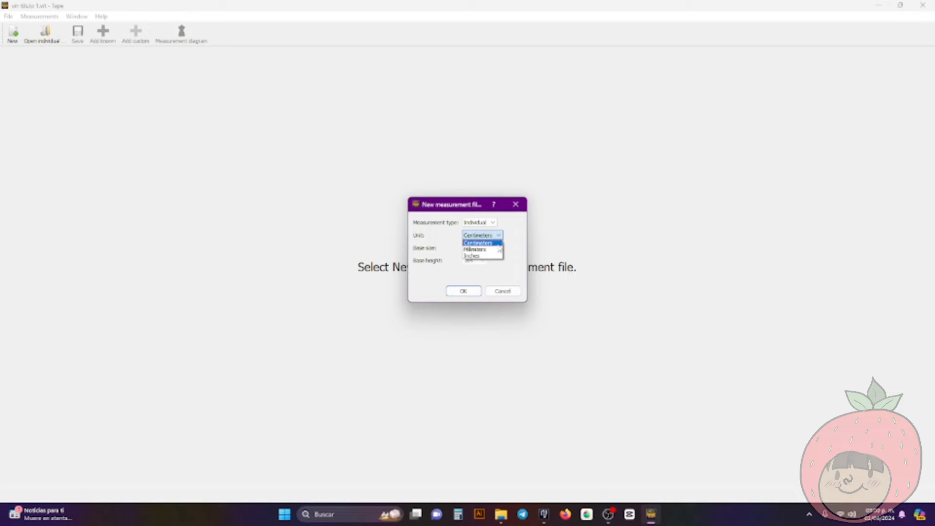
{"action": "left_click", "coordinate": [498, 244]}
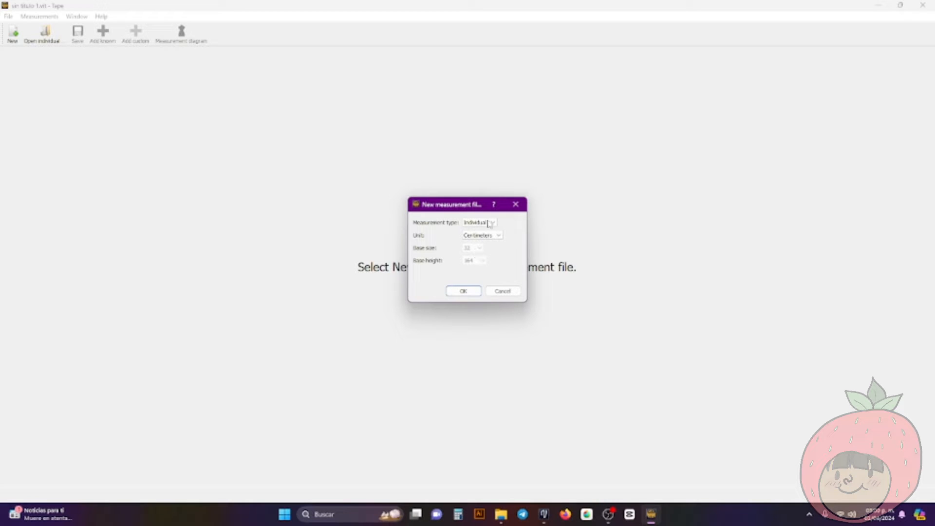
{"action": "left_click", "coordinate": [464, 291]}
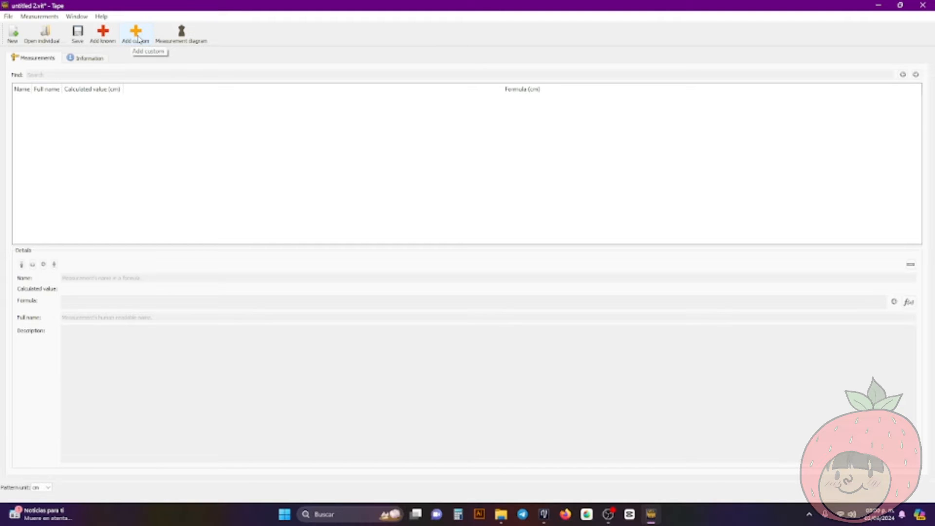
Open the database of known measurements and view the diagrams for A01 height, A02 height_neck_back and A03 height_scapula
{"action": "left_click", "coordinate": [104, 41]}
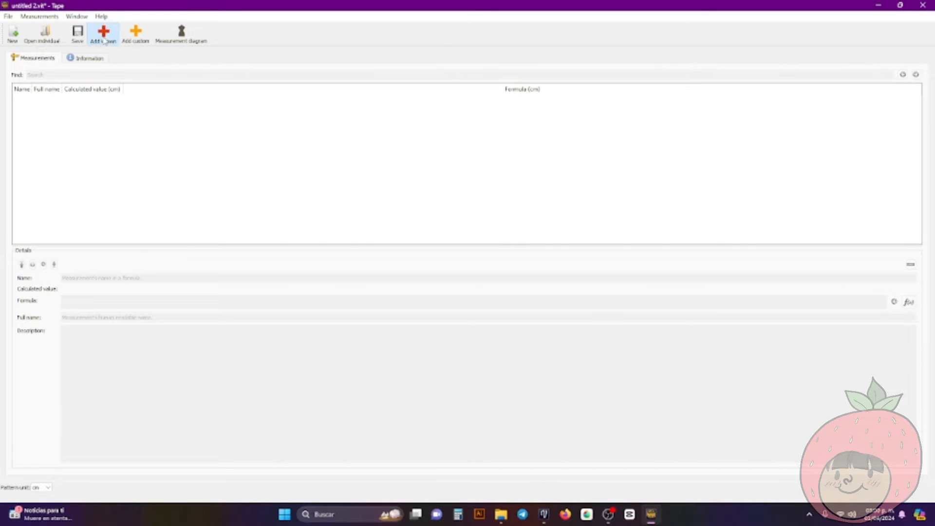
{"action": "left_click_drag", "start_coordinate": [358, 177], "coordinate": [366, 88]}
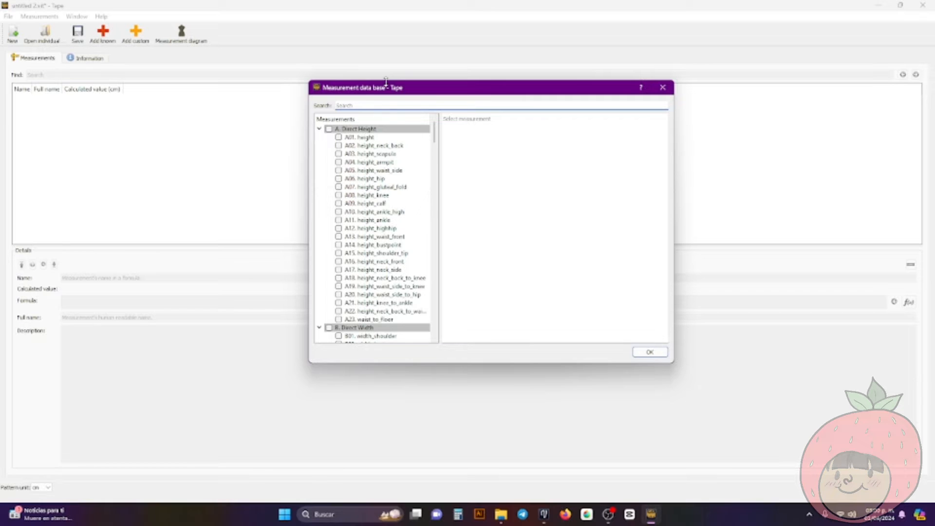
{"action": "left_click", "coordinate": [410, 138]}
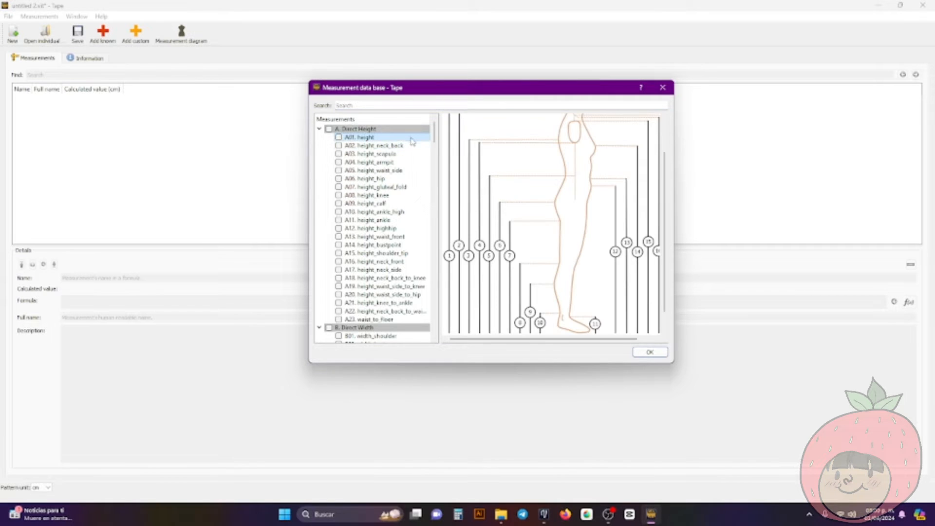
{"action": "left_click", "coordinate": [411, 145]}
{"action": "left_click", "coordinate": [408, 154]}
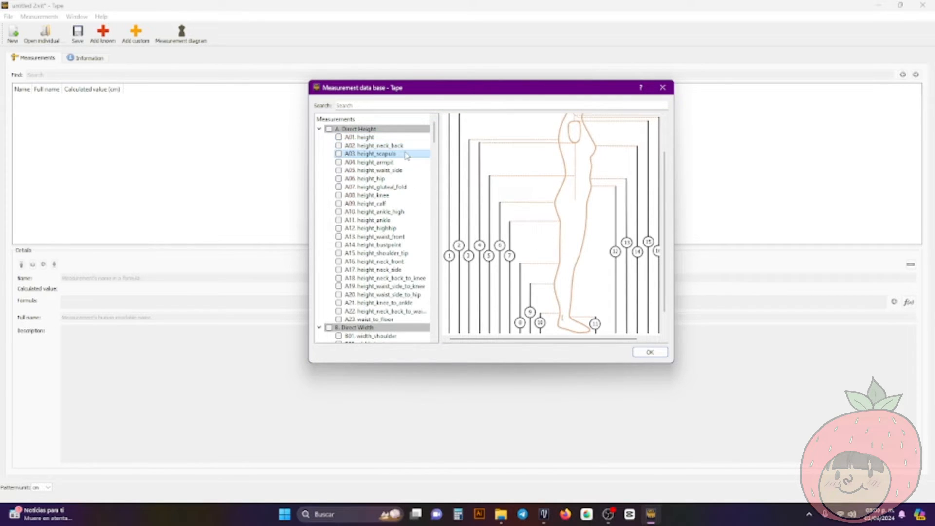
{"action": "left_click", "coordinate": [407, 146]}
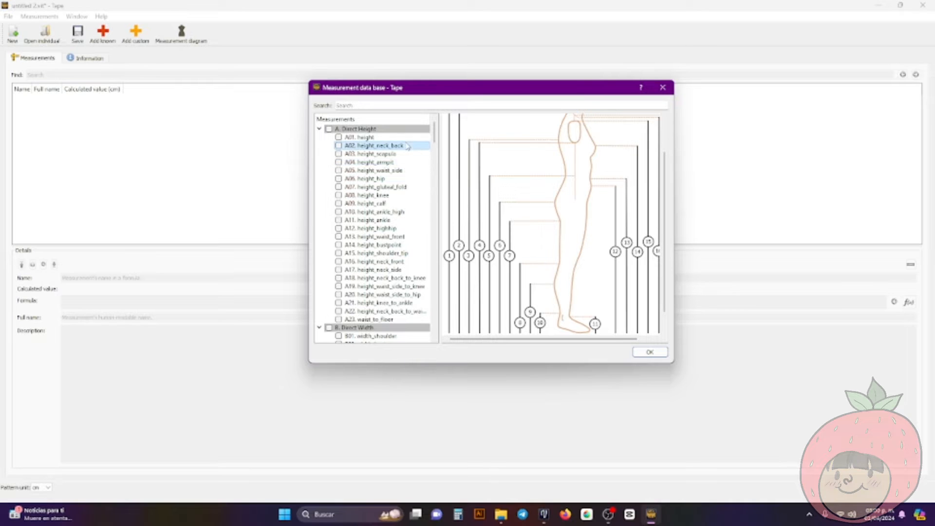
{"action": "left_click", "coordinate": [405, 139]}
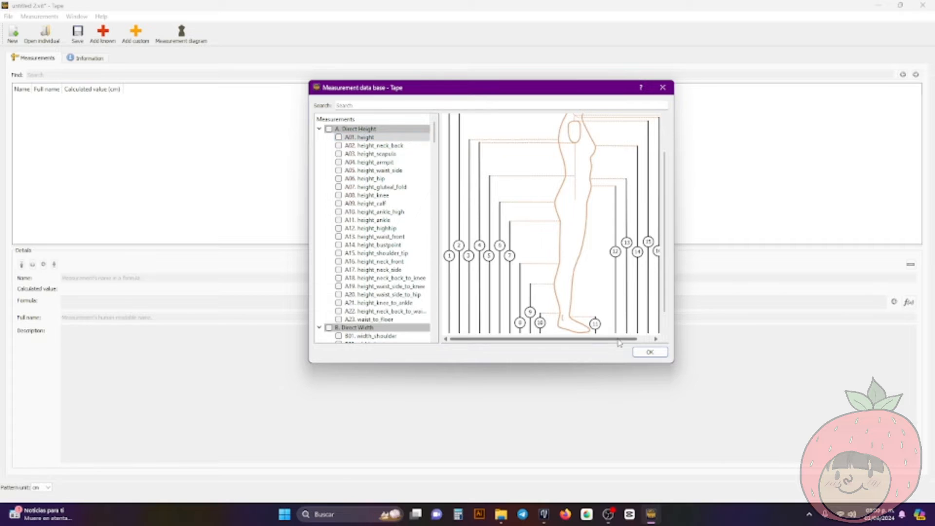
Enlarge and reposition the measurement database window so that the whole height diagram fits in it
{"action": "left_click", "coordinate": [647, 340]}
{"action": "left_click_drag", "start_coordinate": [646, 340], "coordinate": [578, 339]}
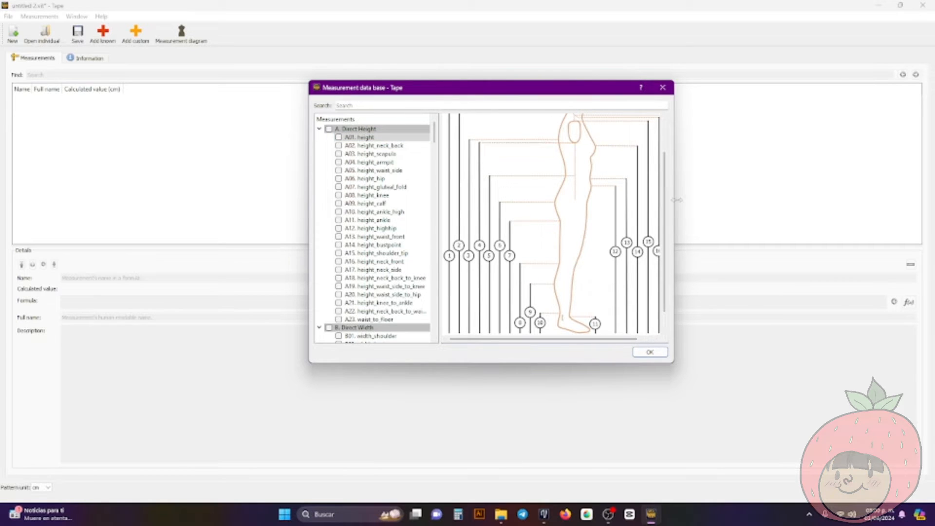
{"action": "left_click_drag", "start_coordinate": [666, 201], "coordinate": [666, 171]}
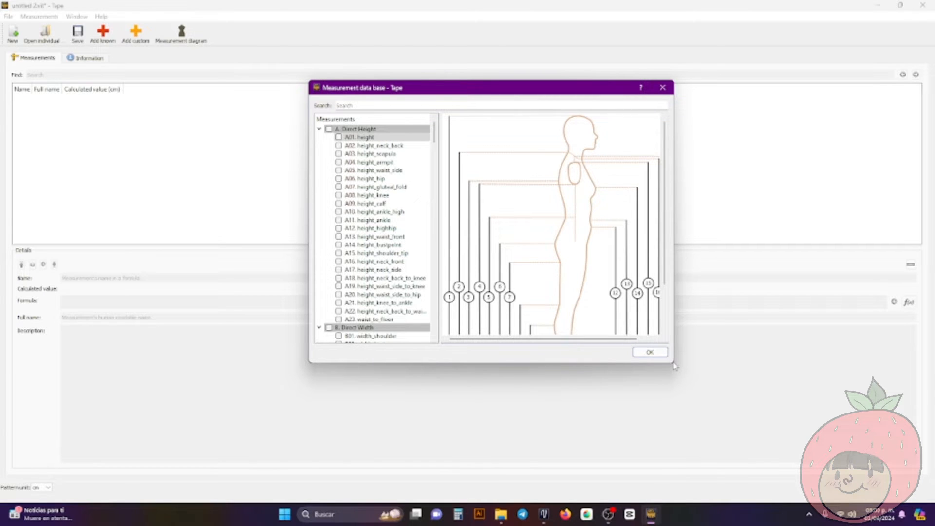
{"action": "left_click_drag", "start_coordinate": [676, 366], "coordinate": [823, 492]}
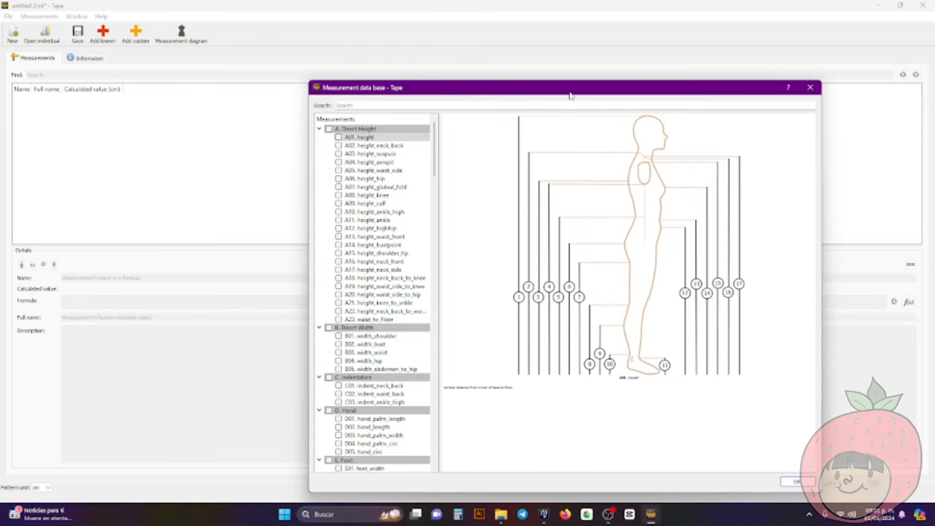
{"action": "left_click_drag", "start_coordinate": [571, 96], "coordinate": [553, 75]}
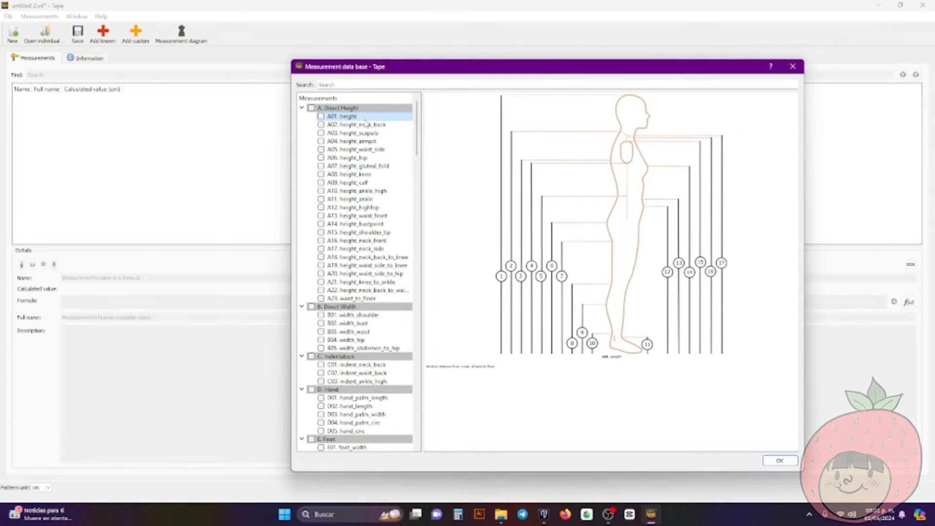
Review the descriptions of the direct height measurements A02 height_neck_back, A03 height_scapula and A04 height_armpit
{"action": "left_click", "coordinate": [385, 125]}
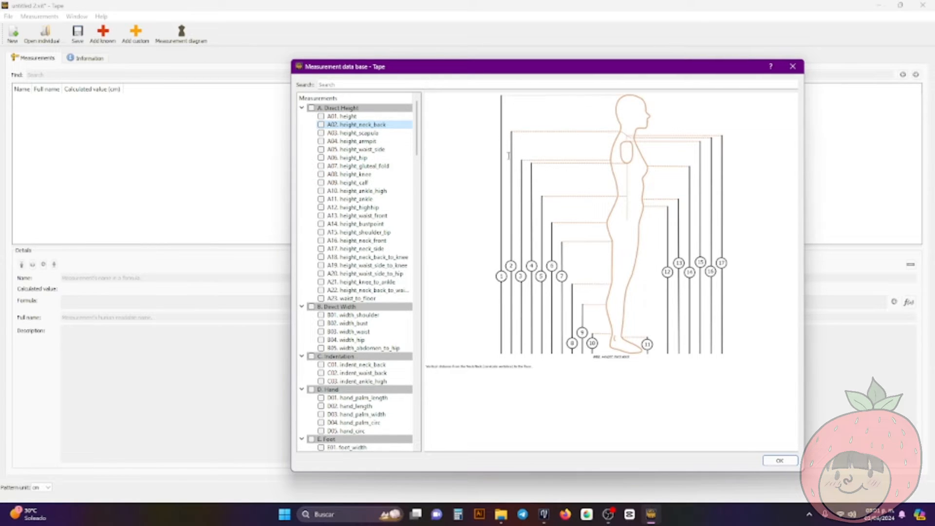
{"action": "left_click", "coordinate": [378, 133]}
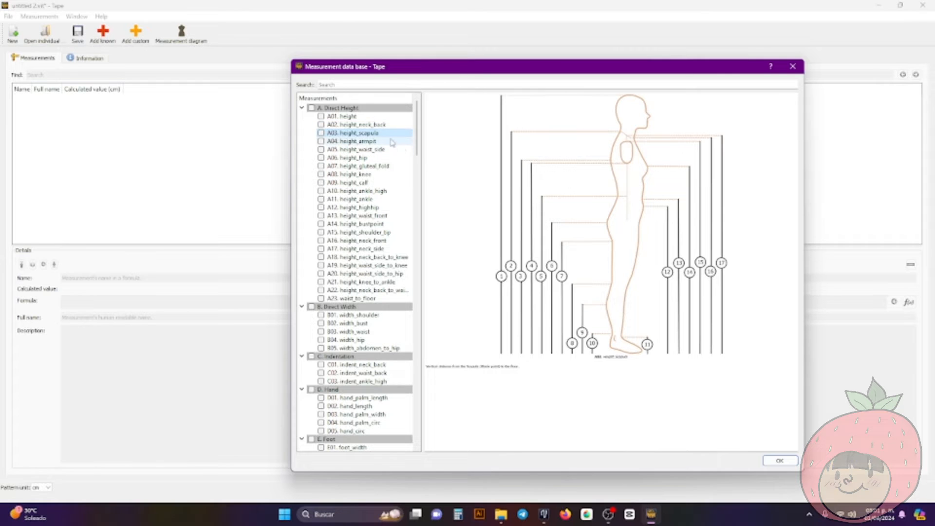
{"action": "left_click", "coordinate": [364, 144]}
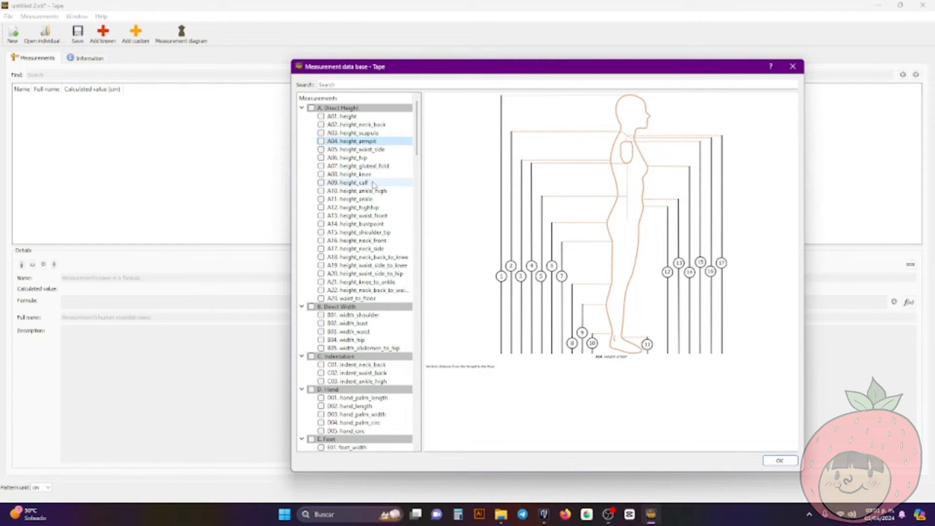
Review the diagrams and descriptions of the direct width measurements from B01 width_shoulder to B04 width_hip
{"action": "scroll", "coordinate": [383, 188], "scroll_direction": "down", "scroll_amount": 1}
{"action": "scroll", "coordinate": [385, 188], "scroll_direction": "up", "scroll_amount": 1}
{"action": "scroll", "coordinate": [366, 314], "scroll_direction": "down", "scroll_amount": 1}
{"action": "left_click", "coordinate": [359, 289]}
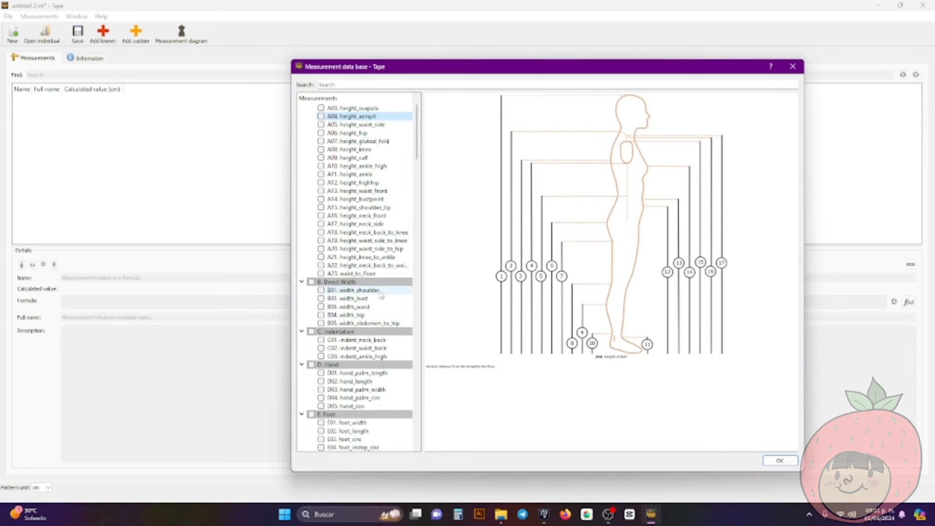
{"action": "left_click", "coordinate": [397, 298]}
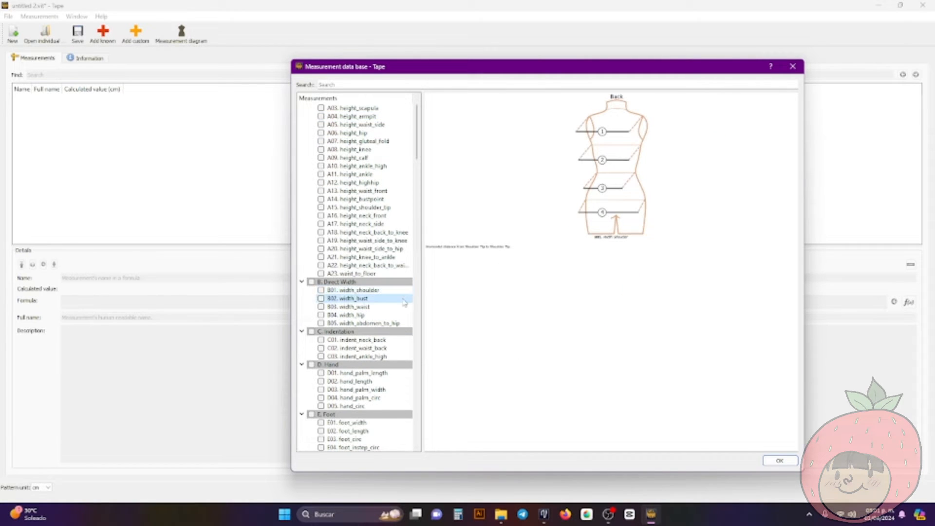
{"action": "left_click", "coordinate": [396, 307]}
{"action": "left_click", "coordinate": [386, 316]}
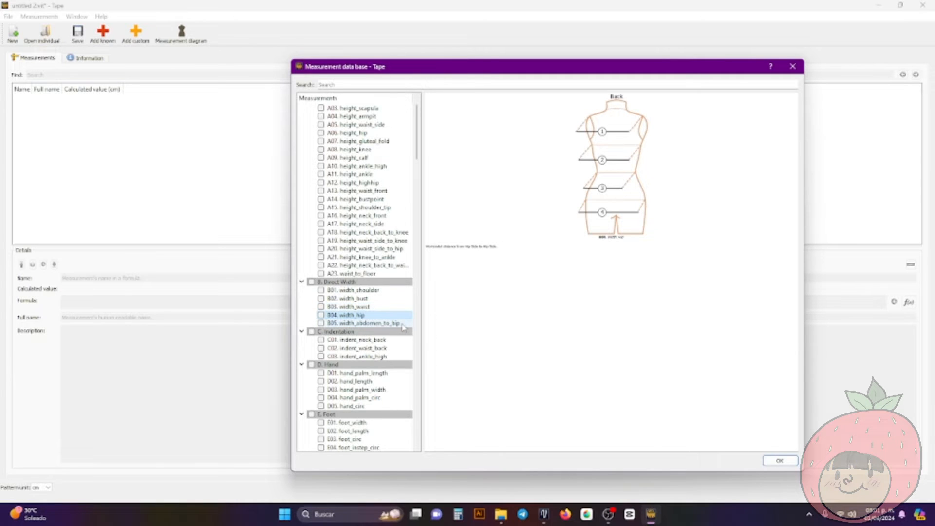
Review the diagrams and descriptions of B05 width_abdomen_to_hip, G24 highhip_arc_half_f and H03 armpit_to_waist_side in the measurement database
{"action": "left_click", "coordinate": [403, 324]}
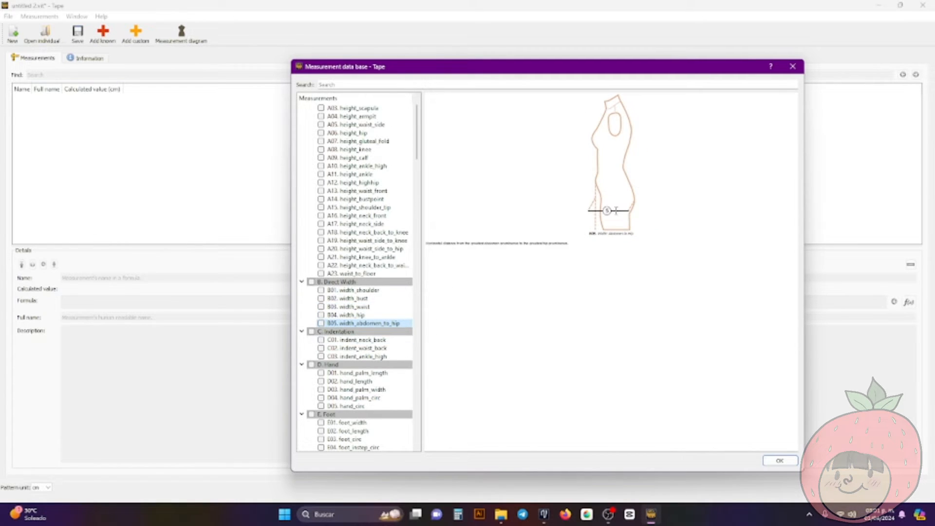
{"action": "scroll", "coordinate": [403, 330], "scroll_direction": "down", "scroll_amount": 15}
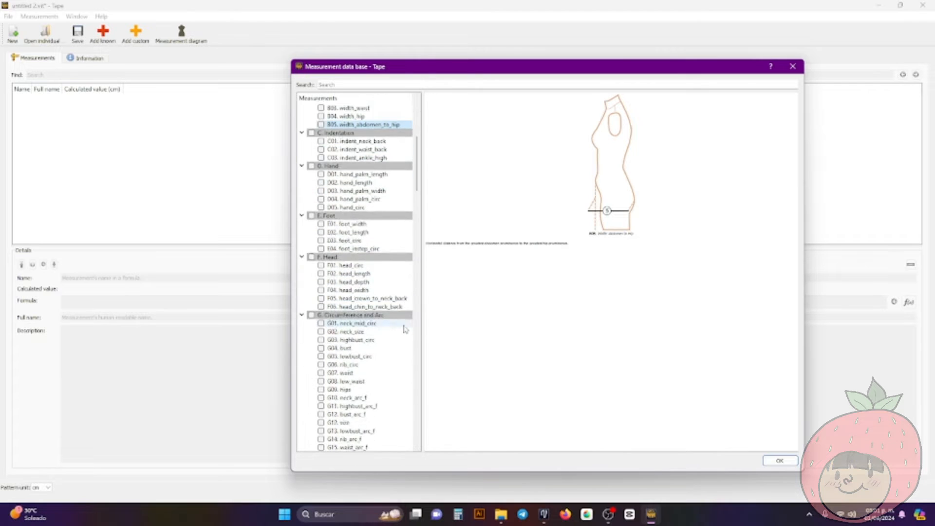
{"action": "left_click", "coordinate": [404, 327]}
{"action": "scroll", "coordinate": [389, 323], "scroll_direction": "down", "scroll_amount": 10}
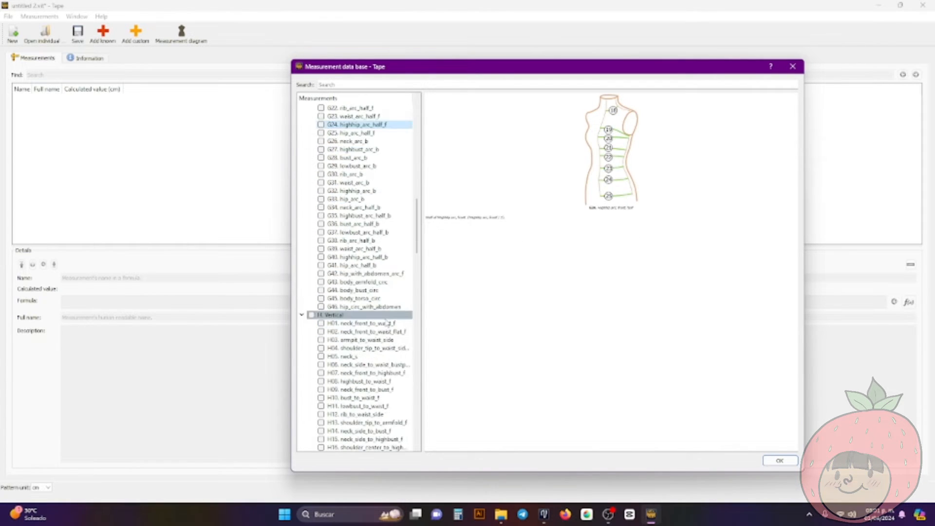
{"action": "left_click", "coordinate": [385, 316]}
{"action": "scroll", "coordinate": [383, 292], "scroll_direction": "down", "scroll_amount": 18}
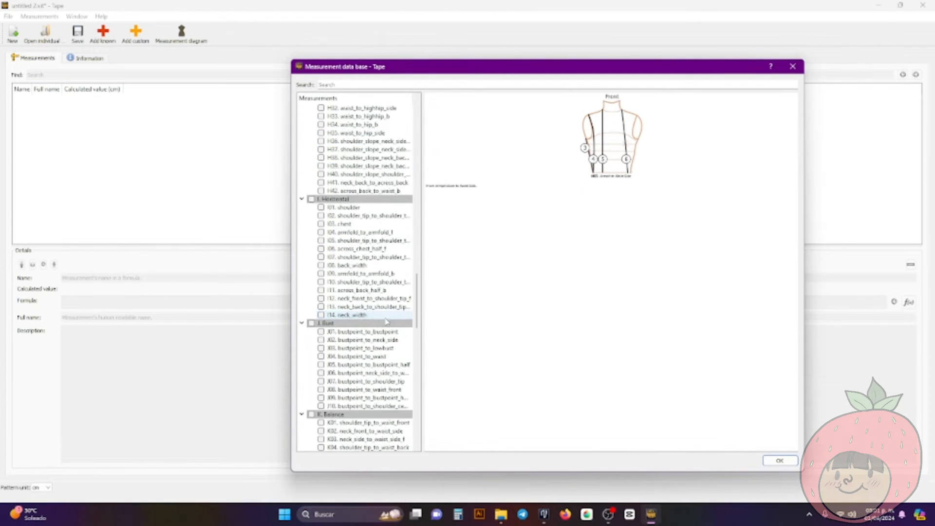
Review the horizontal measurement I06 across_chest_half_f and the balance measurements K03 neck_side_to_waist_side_f, K07 neck_side_to_waist_side_b and K01 shoulder_tip_to_waist_front
{"action": "left_click", "coordinate": [378, 233]}
{"action": "left_click", "coordinate": [379, 248]}
{"action": "scroll", "coordinate": [382, 263], "scroll_direction": "down", "scroll_amount": 7}
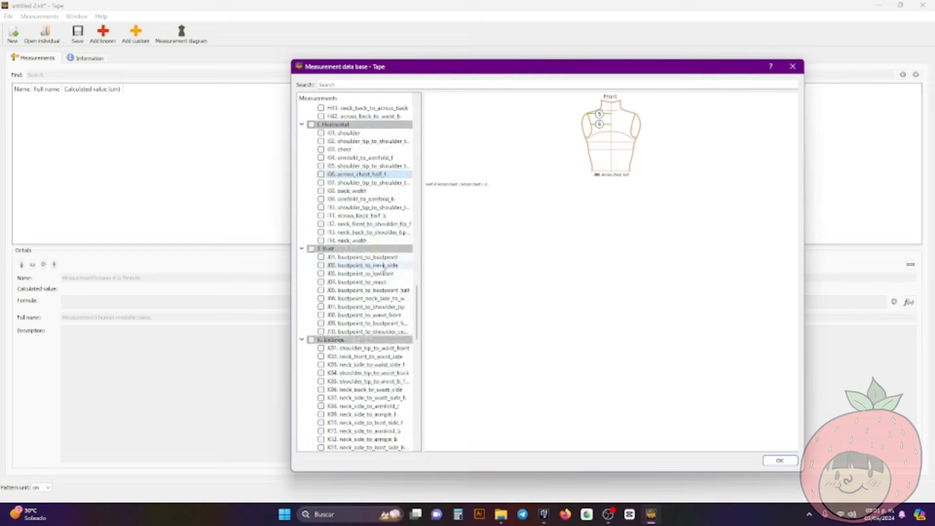
{"action": "left_click", "coordinate": [383, 268]}
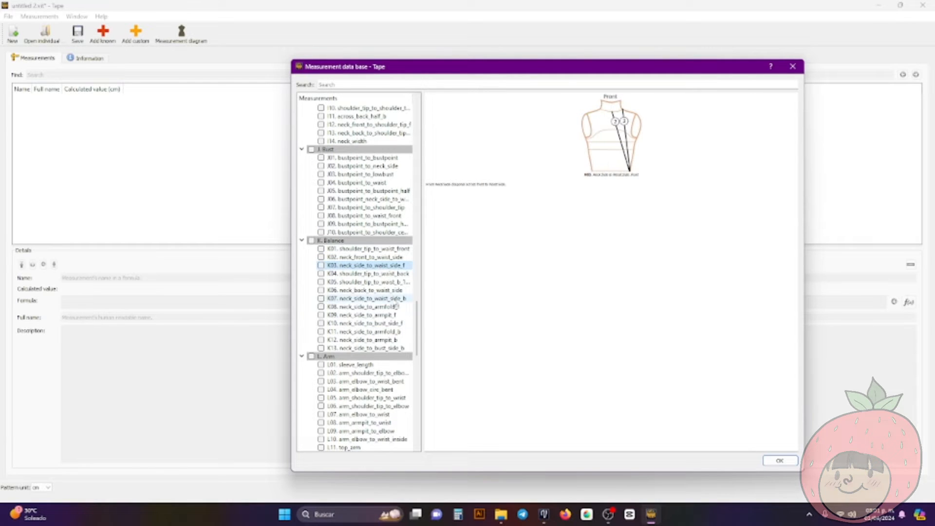
{"action": "left_click", "coordinate": [392, 299]}
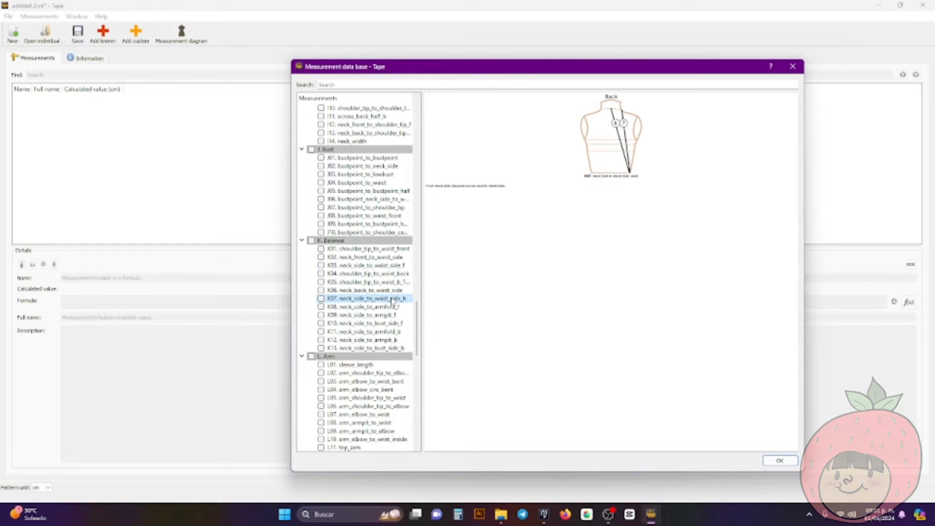
{"action": "left_click", "coordinate": [388, 250]}
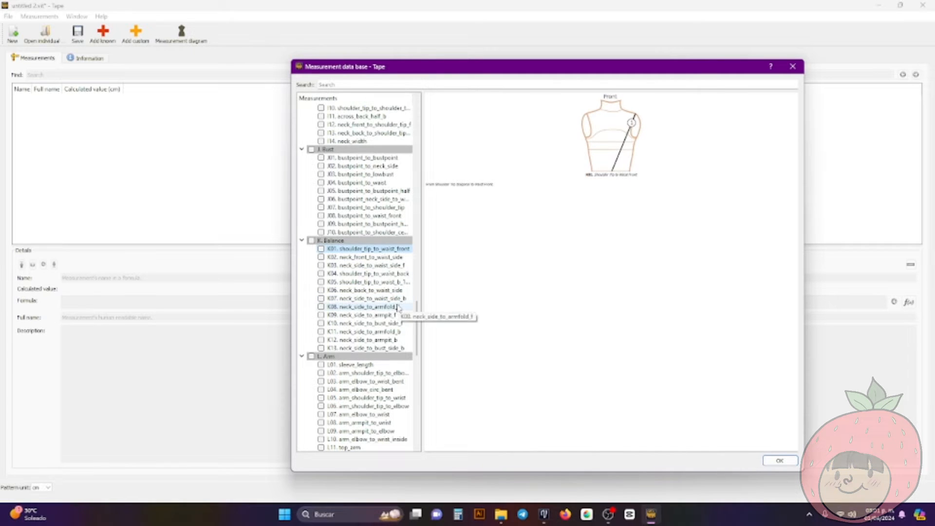
Review the arm, leg and rise diagrams, including L13 arm_elbow_circ, M04 leg_thigh_mid_circ and N07 rise_length_f
{"action": "scroll", "coordinate": [378, 292], "scroll_direction": "down", "scroll_amount": 7}
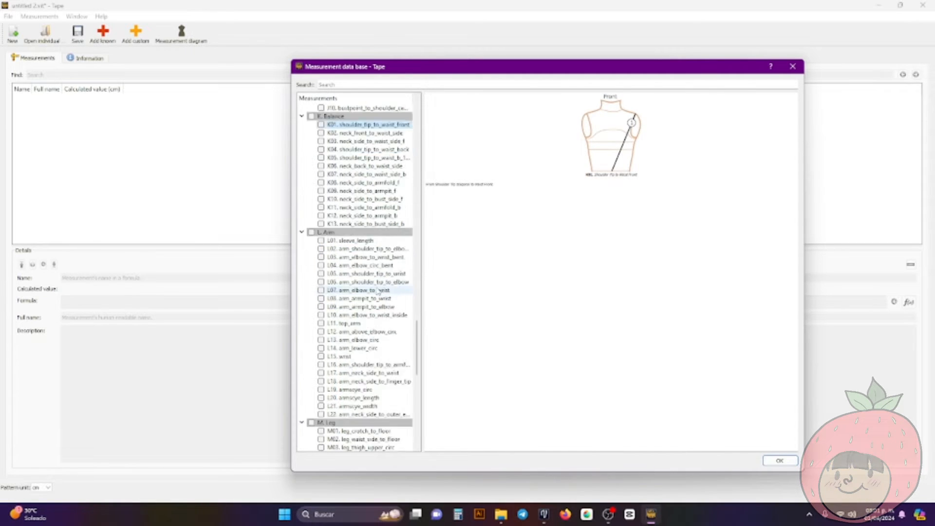
{"action": "left_click", "coordinate": [378, 291]}
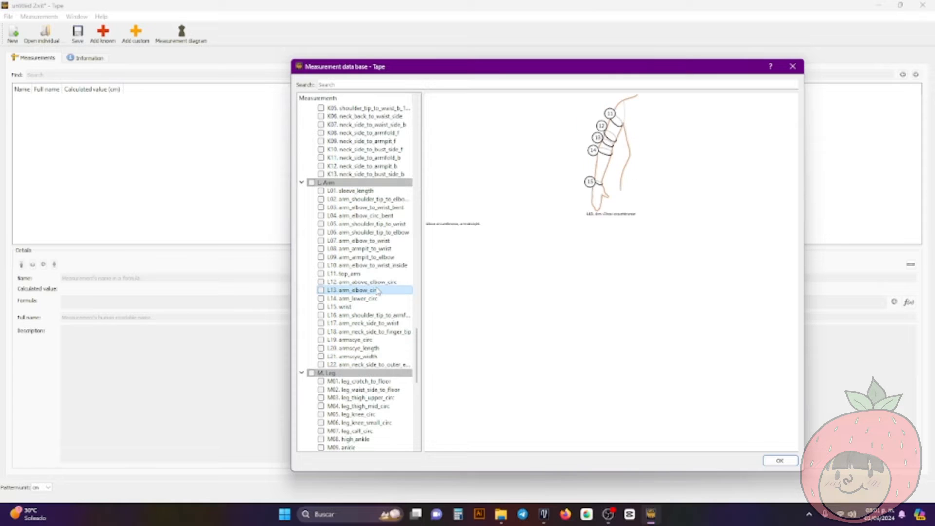
{"action": "left_click", "coordinate": [389, 201]}
{"action": "left_click", "coordinate": [373, 307]}
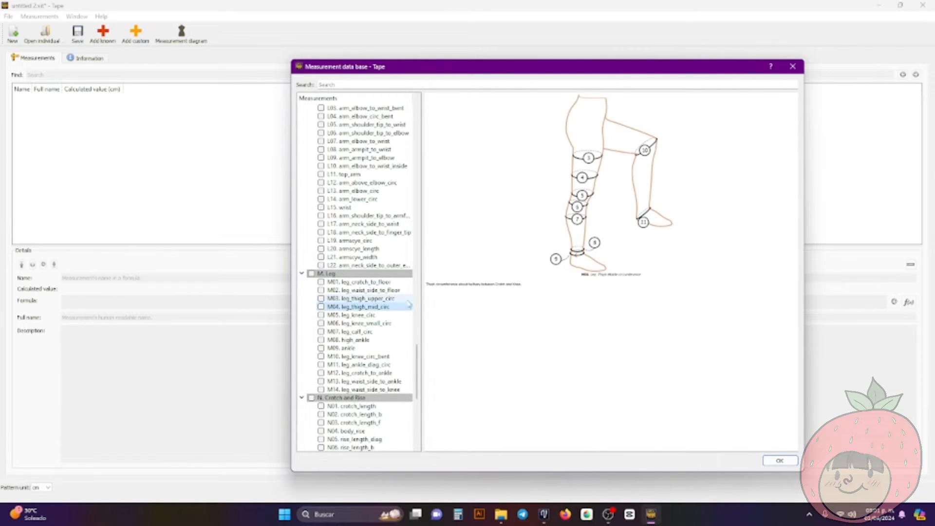
{"action": "scroll", "coordinate": [377, 307], "scroll_direction": "down", "scroll_amount": 7}
{"action": "left_click", "coordinate": [389, 285]}
Review the tailoring, historical and patternmaking entries, including O10 arm_neck_side_to_elbow, Q02 dart_width_bust and Q01 dart
{"action": "scroll", "coordinate": [389, 289], "scroll_direction": "down", "scroll_amount": 4}
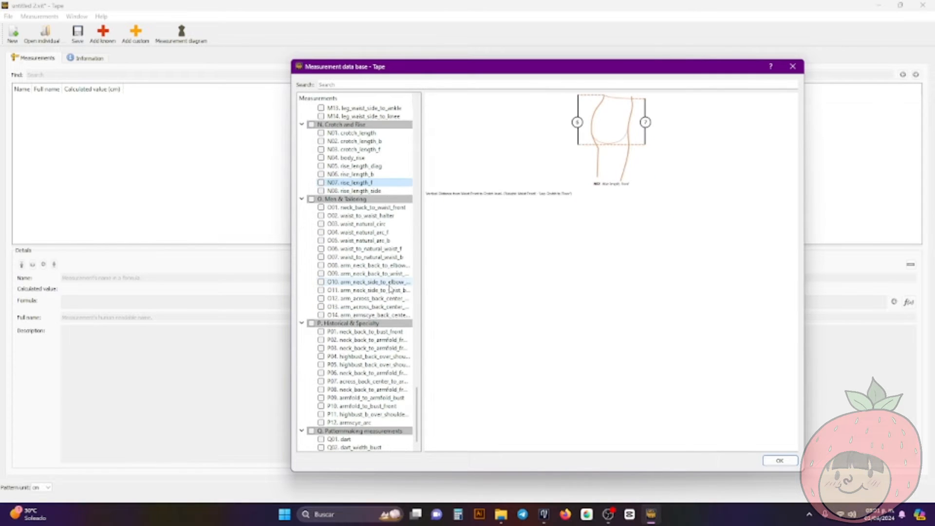
{"action": "left_click", "coordinate": [375, 281]}
{"action": "scroll", "coordinate": [385, 312], "scroll_direction": "down", "scroll_amount": 1}
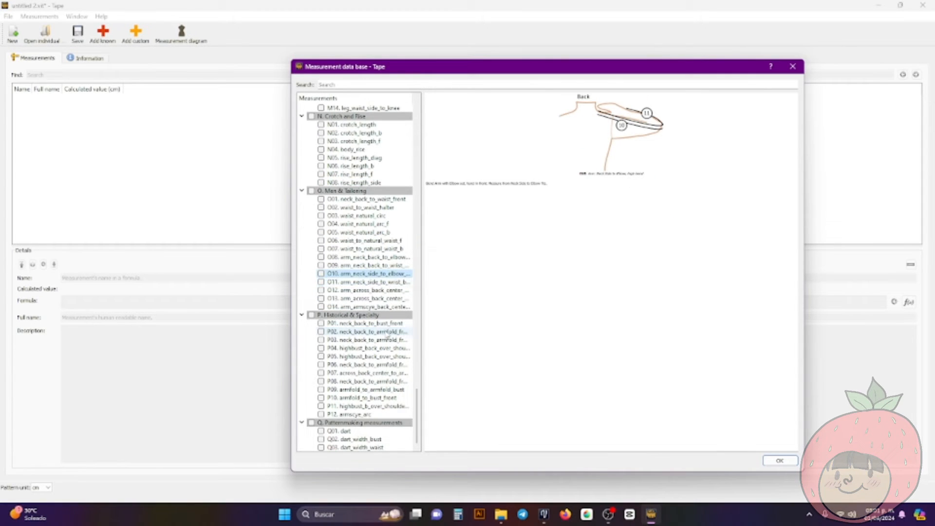
{"action": "left_click", "coordinate": [388, 333]}
{"action": "left_click", "coordinate": [375, 439]}
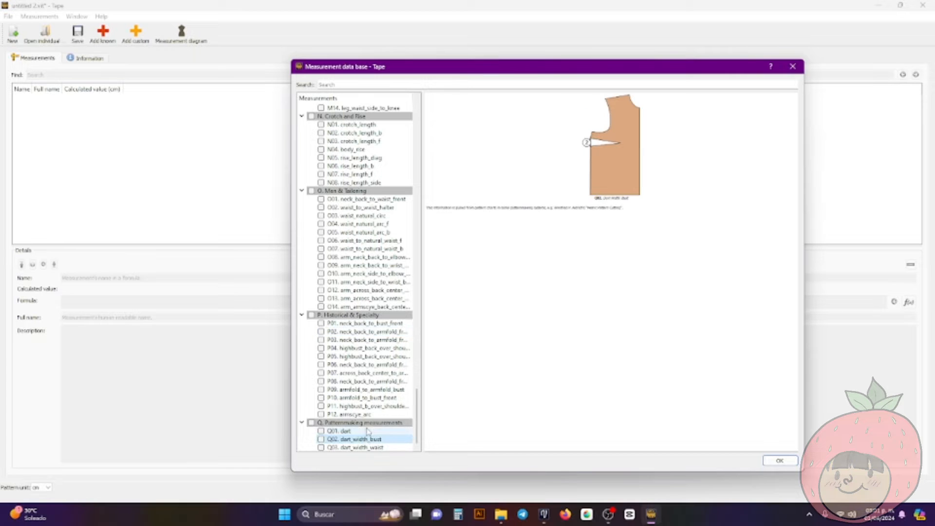
{"action": "left_click", "coordinate": [380, 430]}
Mark the known measurements A01 height, A15 height_shoulder_tip and B04 width_hip for adding to the file
{"action": "scroll", "coordinate": [377, 370], "scroll_direction": "up", "scroll_amount": 20}
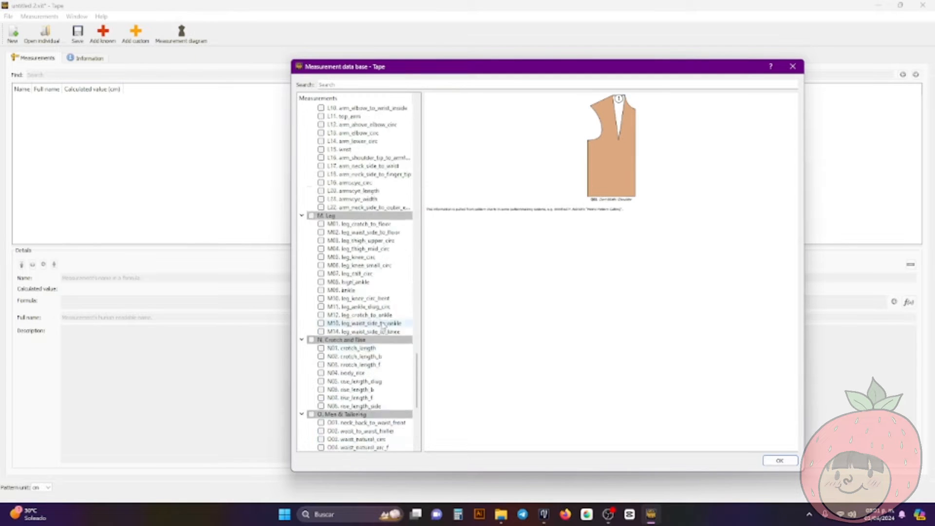
{"action": "scroll", "coordinate": [374, 315], "scroll_direction": "up", "scroll_amount": 20}
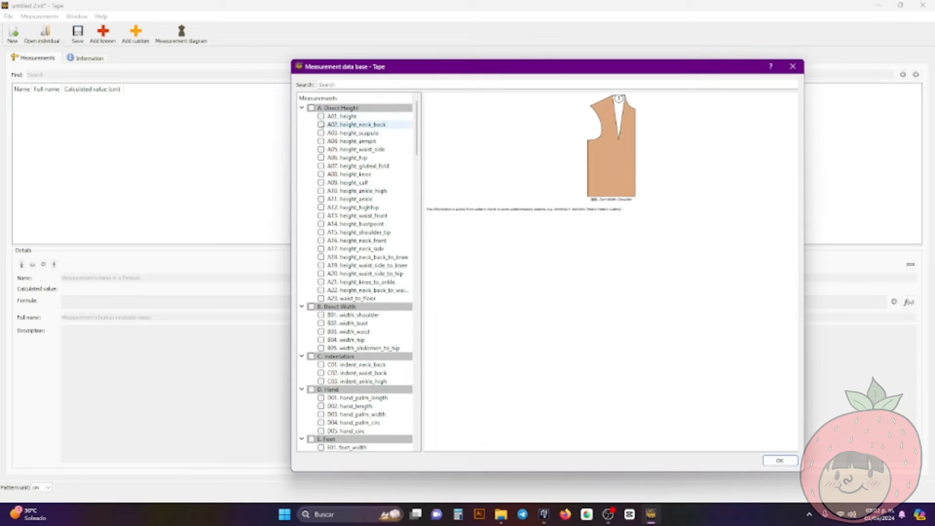
{"action": "left_click", "coordinate": [321, 116]}
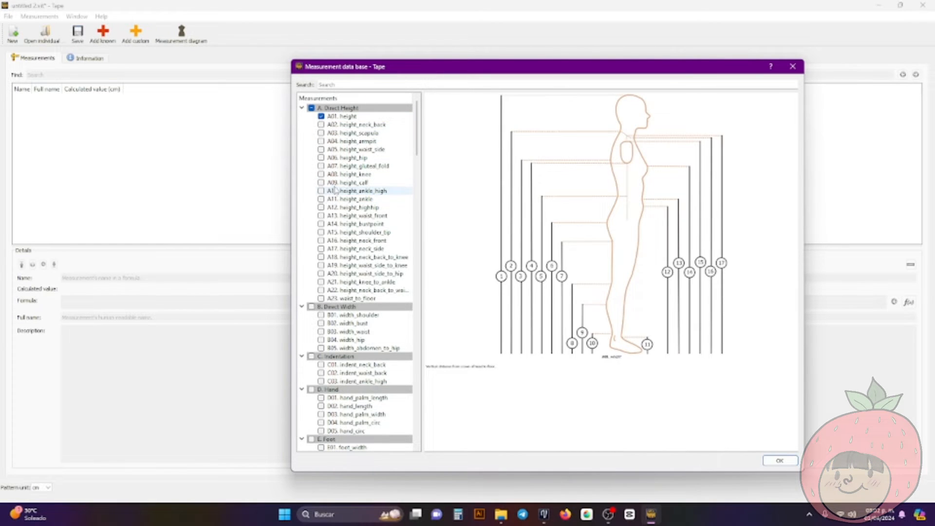
{"action": "left_click", "coordinate": [321, 232]}
{"action": "scroll", "coordinate": [324, 266], "scroll_direction": "down", "scroll_amount": 3}
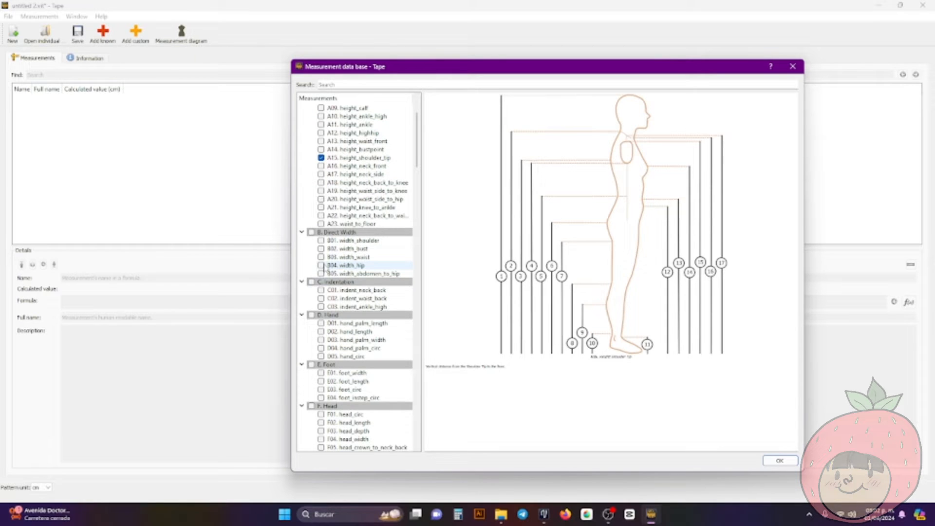
{"action": "left_click", "coordinate": [322, 265]}
Mark F05 head_crown_to_neck_back, G30 rib_arc_b and G32 highhip_arc_b for adding to the file
{"action": "scroll", "coordinate": [323, 271], "scroll_direction": "down", "scroll_amount": 7}
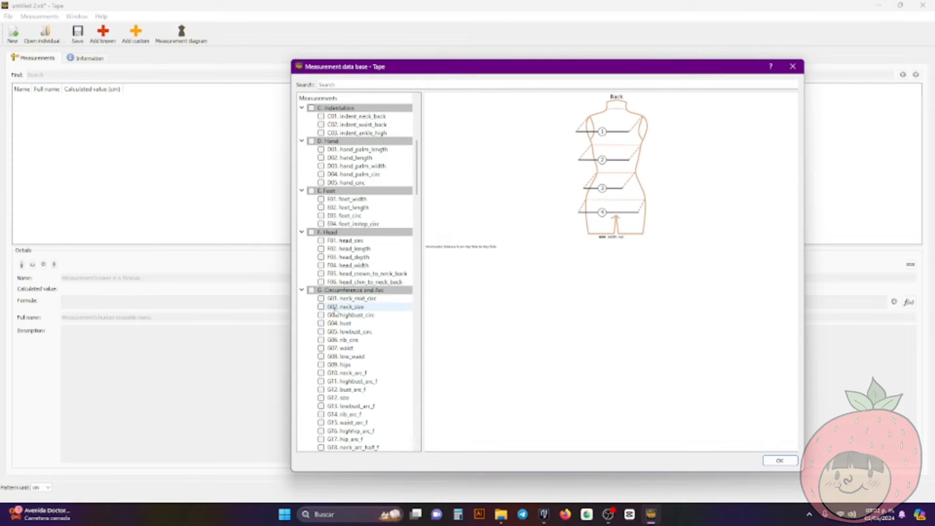
{"action": "left_click", "coordinate": [324, 274]}
{"action": "left_click", "coordinate": [321, 274]}
{"action": "left_click", "coordinate": [339, 398]}
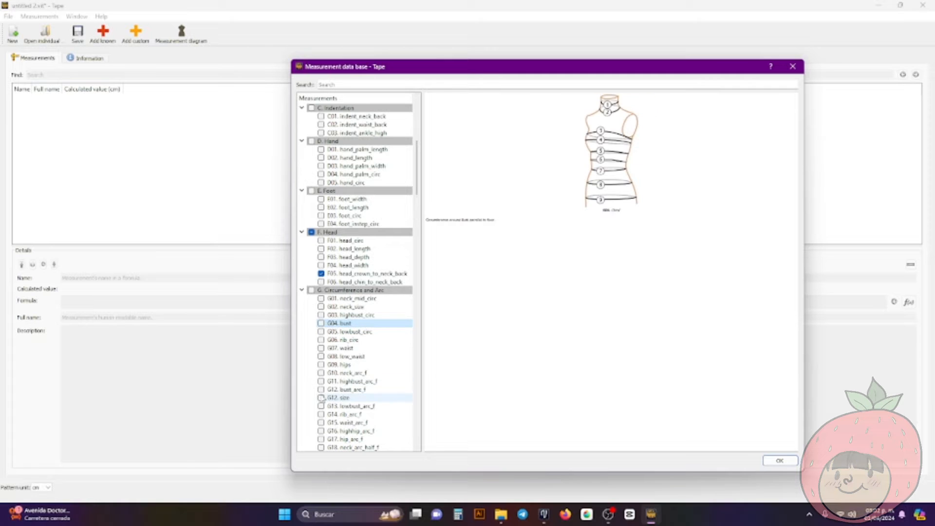
{"action": "scroll", "coordinate": [383, 292], "scroll_direction": "down", "scroll_amount": 8}
{"action": "left_click", "coordinate": [321, 349]}
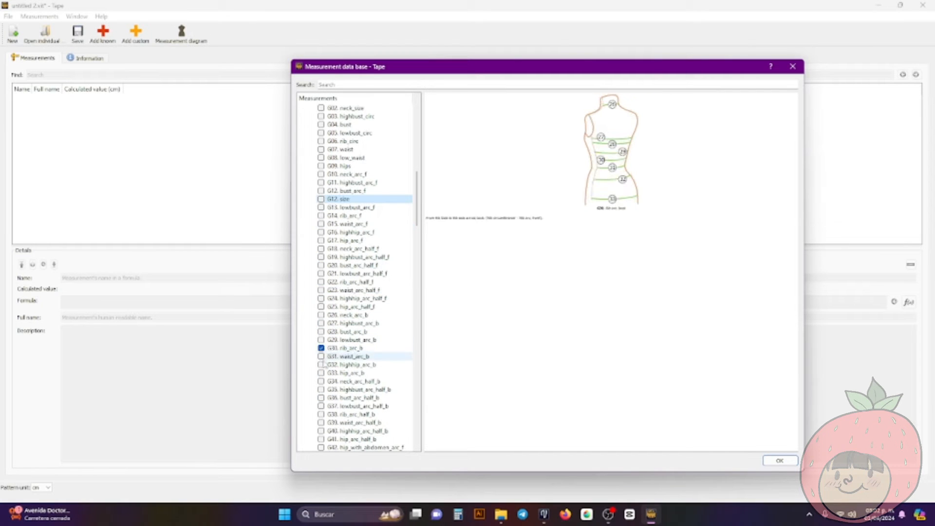
{"action": "left_click", "coordinate": [321, 365]}
Mark H29 shoulder_center_to_highbust_b and add all the marked measurements to the measurement file
{"action": "scroll", "coordinate": [321, 298], "scroll_direction": "down", "scroll_amount": 17}
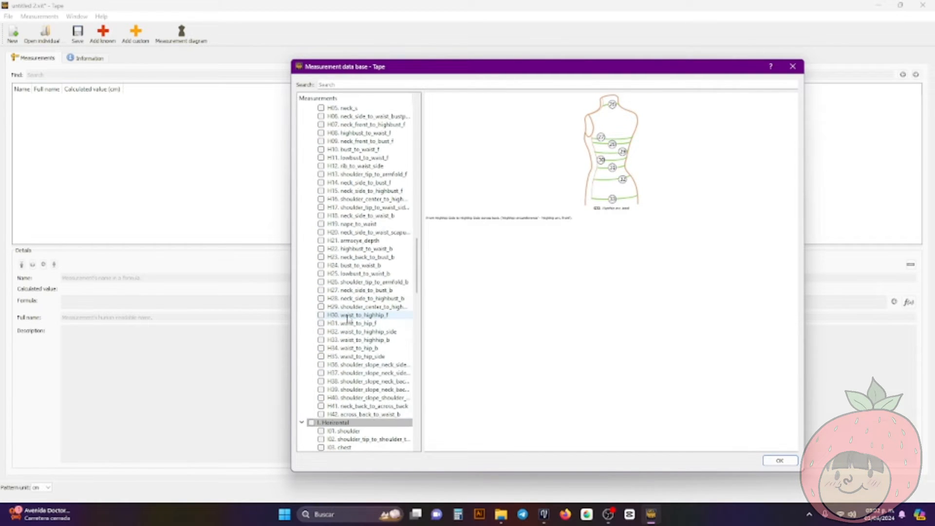
{"action": "left_click", "coordinate": [321, 306]}
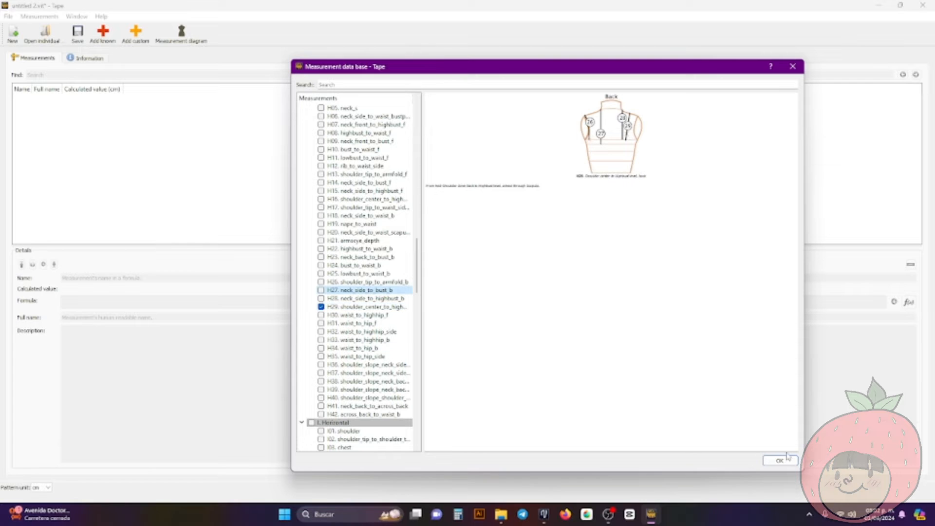
{"action": "left_click", "coordinate": [788, 458]}
Widen the Name column to show the full measurement names, and look through the details of height_shoulder_tip and width_hip
{"action": "left_click", "coordinate": [48, 103]}
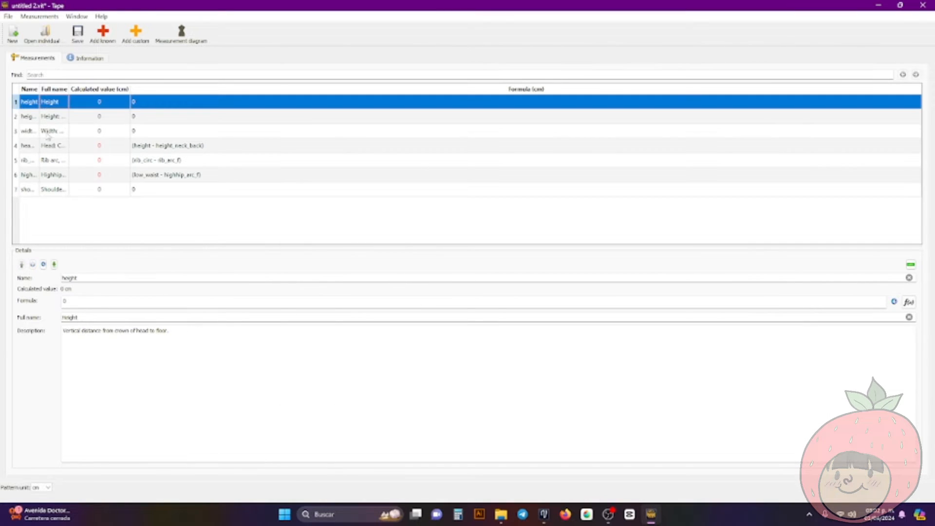
{"action": "left_click_drag", "start_coordinate": [39, 90], "coordinate": [185, 90]}
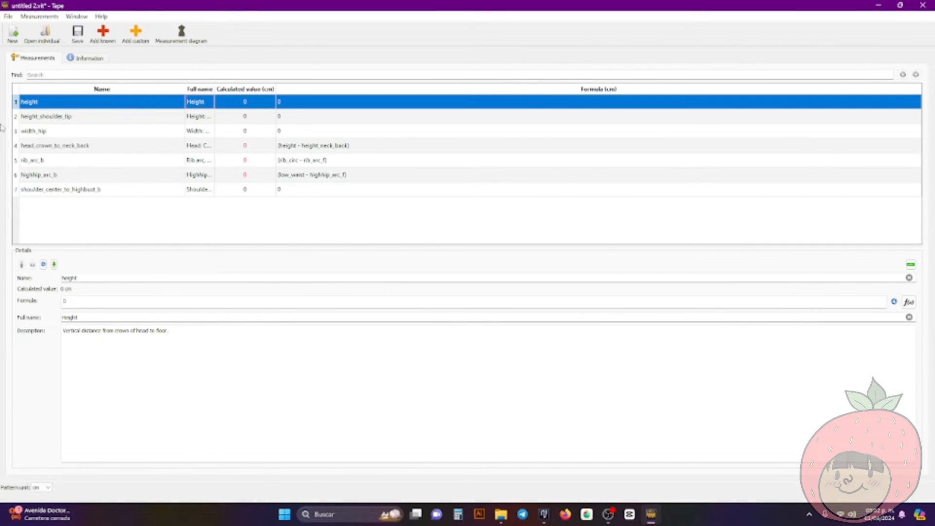
{"action": "left_click", "coordinate": [46, 122]}
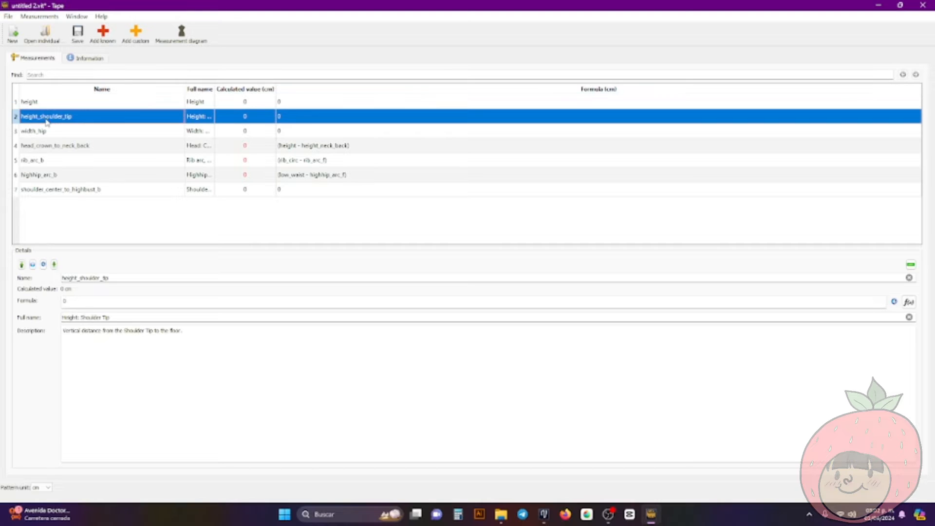
{"action": "left_click", "coordinate": [78, 130]}
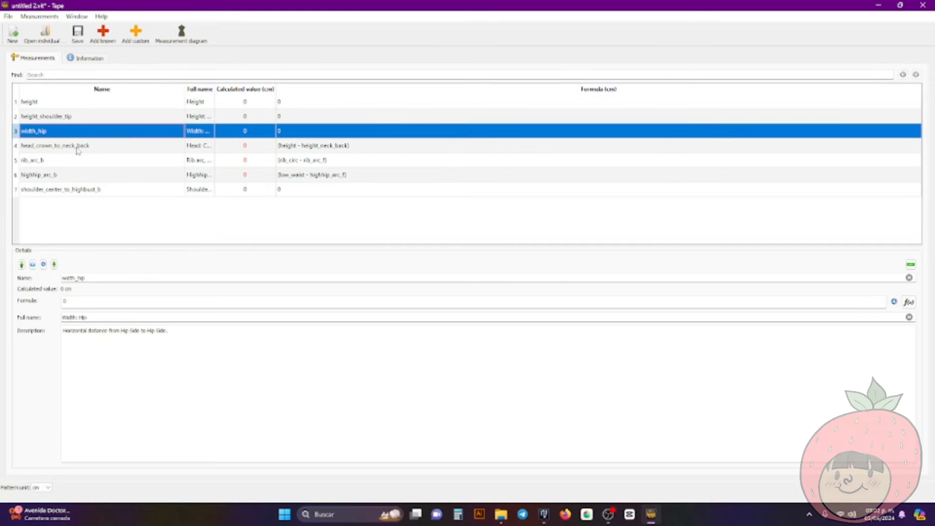
{"action": "left_click", "coordinate": [266, 147]}
Examine the name, formula and description of height, height_shoulder_tip, head_crown_to_neck_back and shoulder_center_to_highbust_b
{"action": "left_click", "coordinate": [241, 105]}
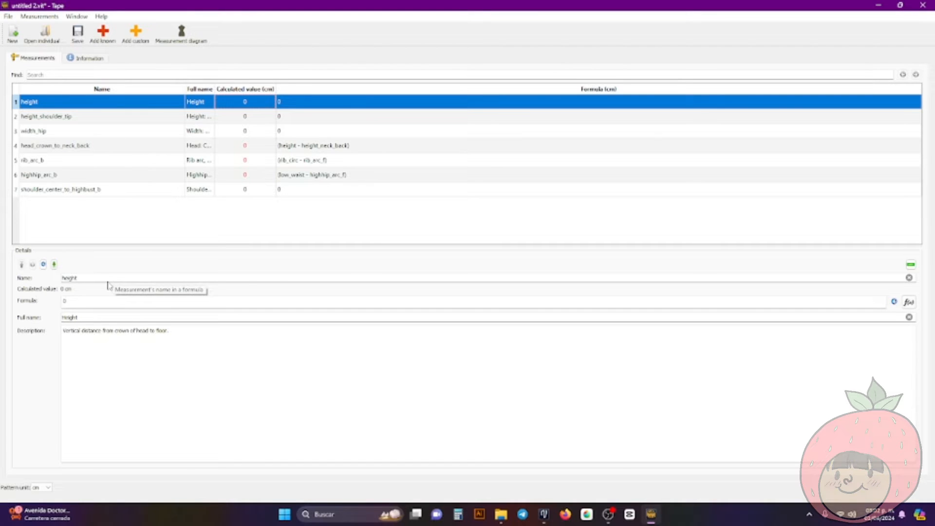
{"action": "left_click", "coordinate": [93, 128]}
{"action": "left_click", "coordinate": [100, 117]}
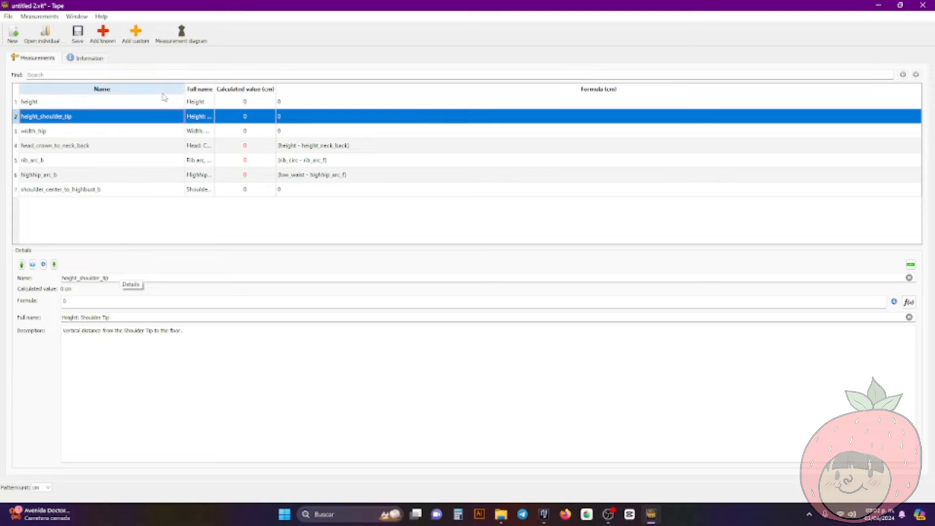
{"action": "left_click", "coordinate": [142, 150]}
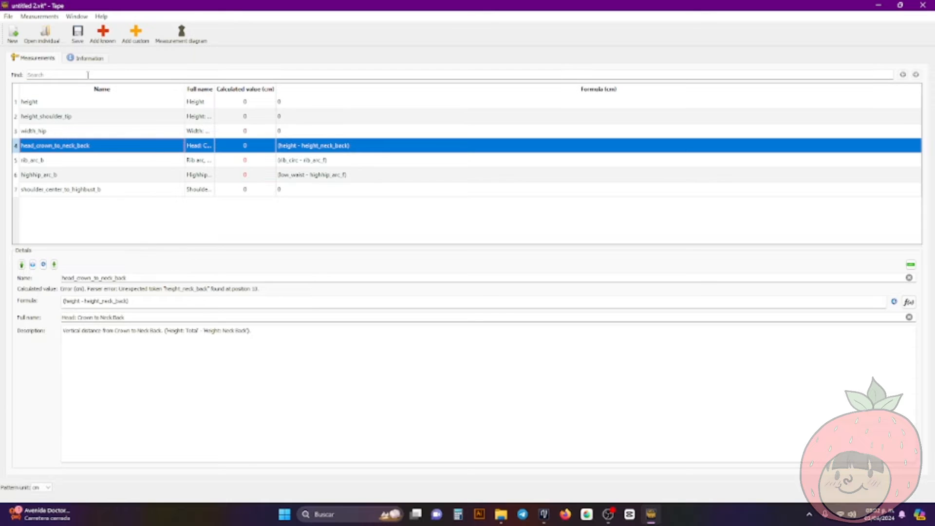
{"action": "left_click", "coordinate": [192, 188]}
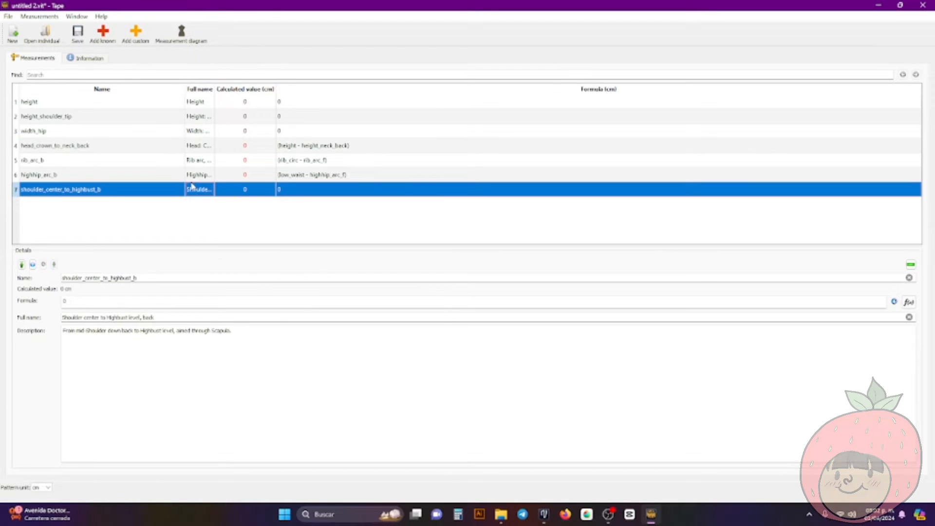
{"action": "left_click", "coordinate": [179, 119]}
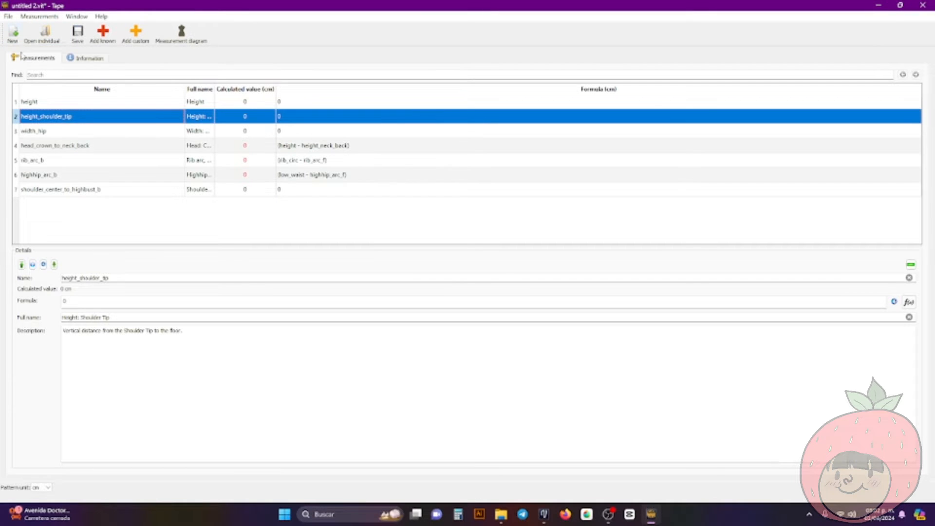
Create another empty measurement file of the Individual type with centimeters as the unit
{"action": "left_click", "coordinate": [13, 33]}
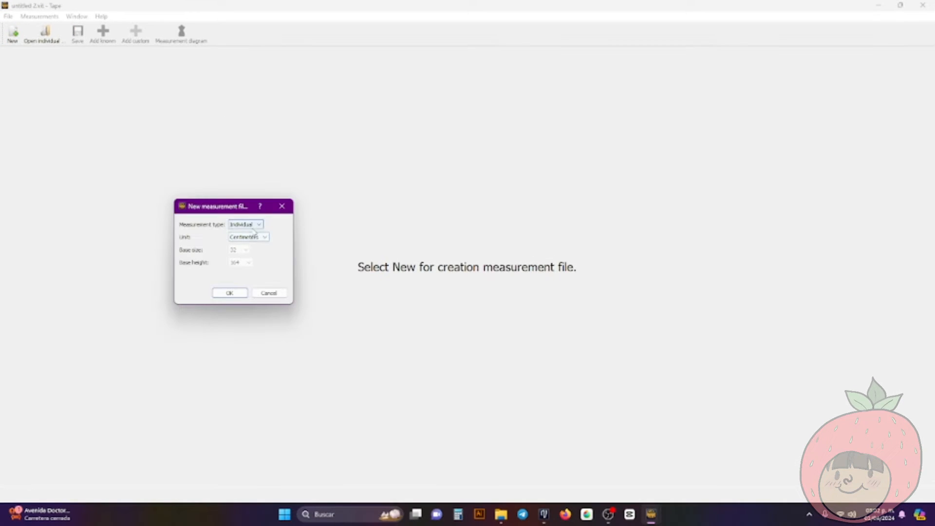
{"action": "left_click", "coordinate": [234, 295]}
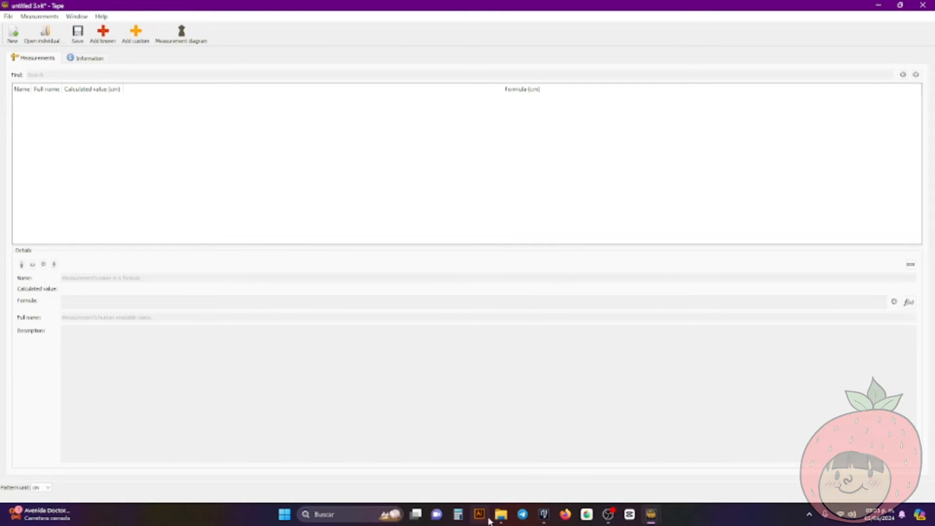
{"action": "left_click", "coordinate": [508, 516]}
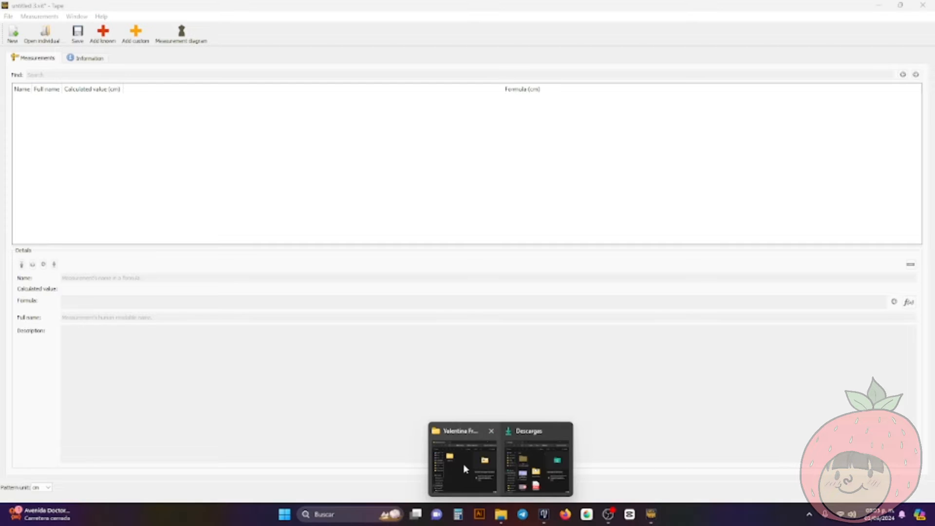
{"action": "left_click", "coordinate": [464, 464]}
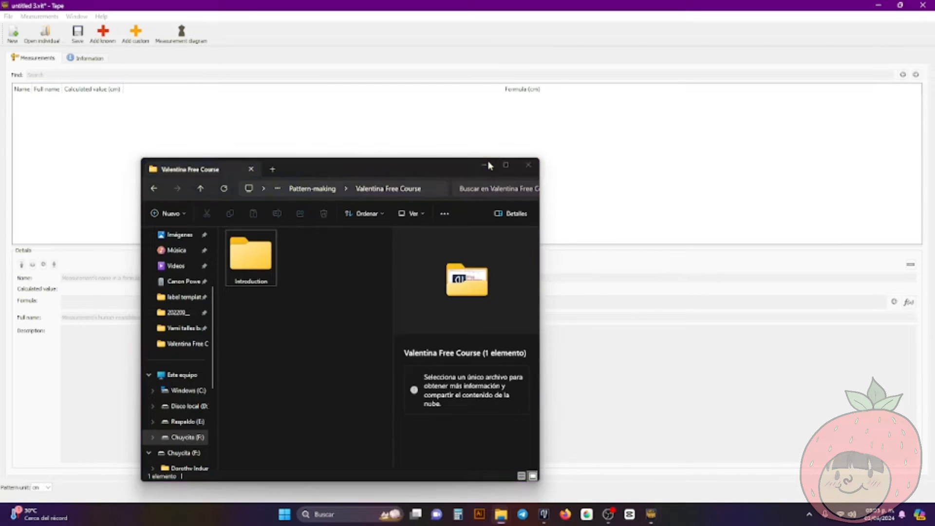
{"action": "left_click", "coordinate": [486, 164]}
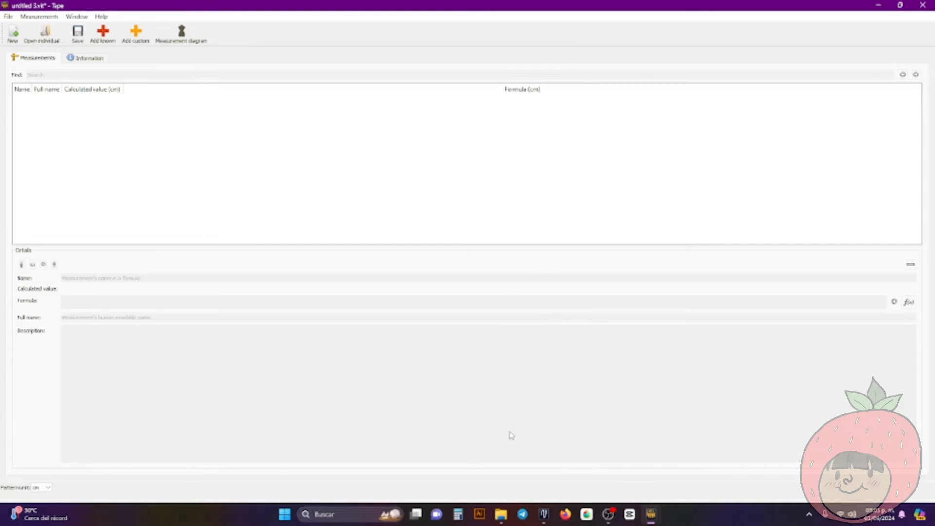
Switch to the basic measurements chart in LibreOffice Draw and hide the properties and pages panes around the sheet
{"action": "mouse_move", "coordinate": [501, 514]}
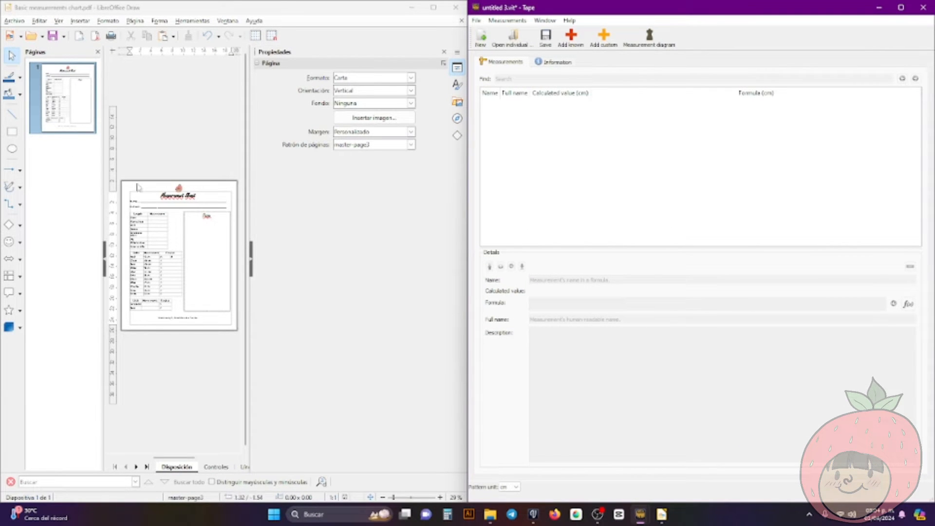
{"action": "left_click", "coordinate": [103, 195]}
{"action": "left_click_drag", "start_coordinate": [102, 196], "coordinate": [105, 195]}
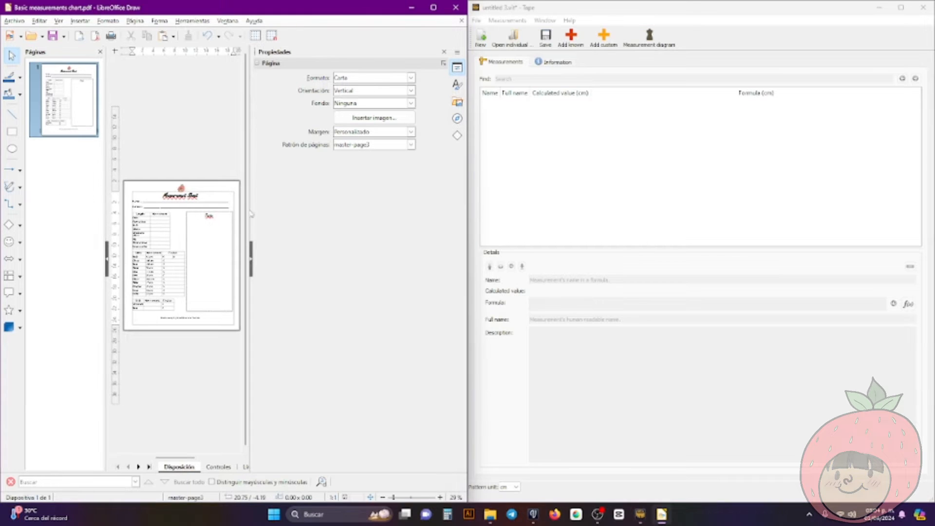
{"action": "left_click", "coordinate": [251, 259]}
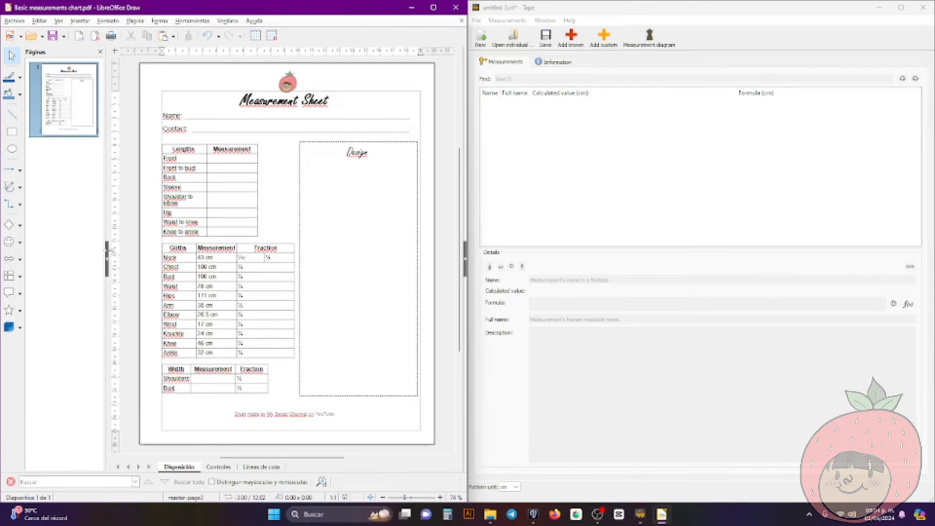
{"action": "left_click", "coordinate": [107, 255]}
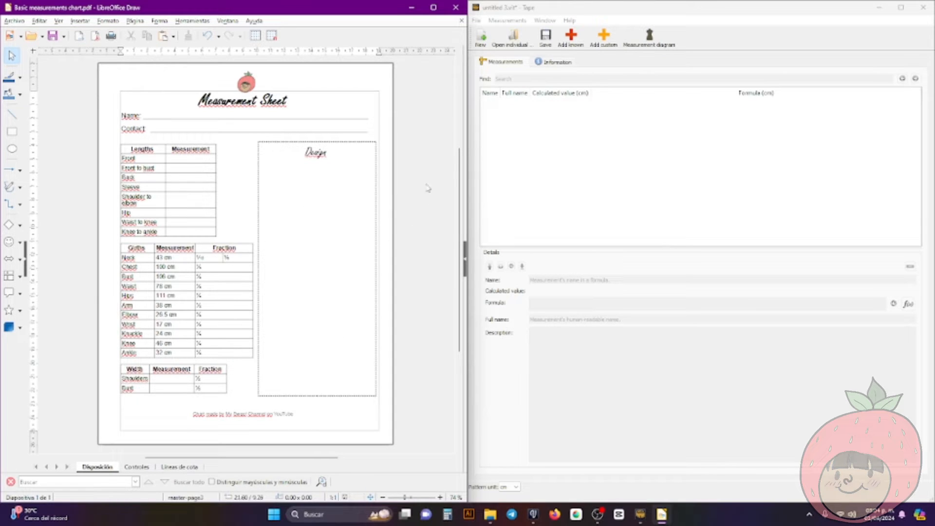
Switch to Tape and add a custom measurement named FrontLength
{"action": "left_click", "coordinate": [618, 12]}
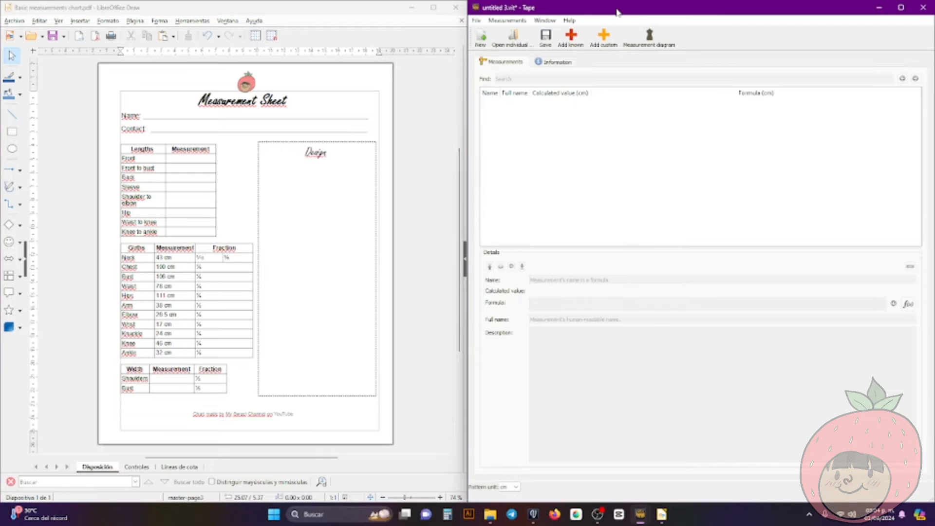
{"action": "left_click", "coordinate": [612, 42]}
{"action": "double_click", "coordinate": [550, 279]}
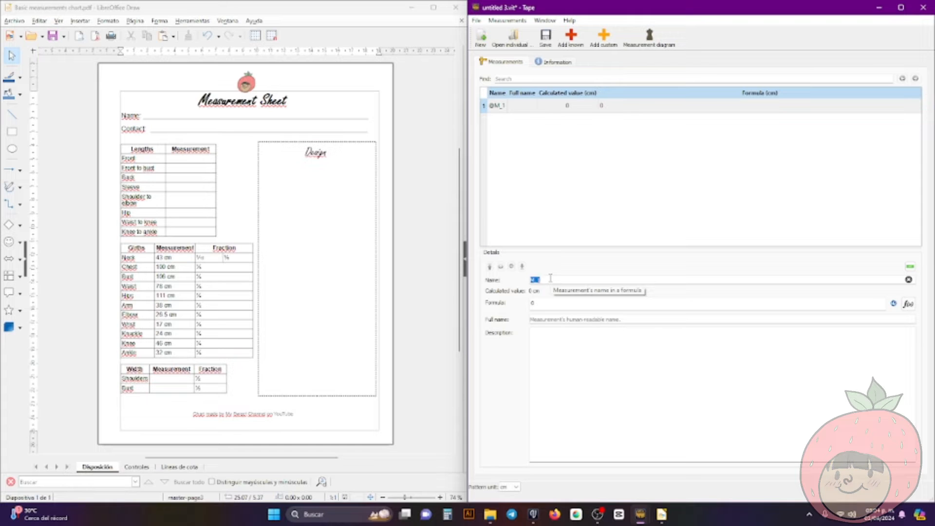
{"action": "type", "text": "FrontLength"}
Add two more custom measurements named FrontBustLength and BackLength
{"action": "left_click", "coordinate": [604, 38]}
{"action": "double_click", "coordinate": [536, 280]}
{"action": "type", "text": "FrontBustLength"}
{"action": "left_click", "coordinate": [604, 38]}
{"action": "double_click", "coordinate": [536, 280]}
{"action": "type", "text": "BackLength"}
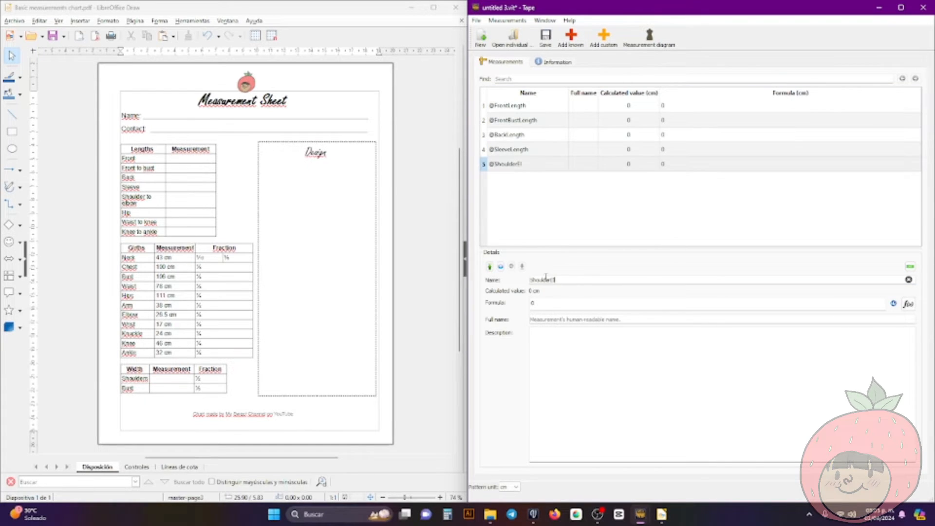
{"action": "type", "text": "WaistKnee"}
Add custom measurements named SleeveLength, ShoulderElbowLength, HipLength, WaistKnee, KneeAnkle and NeckGirth
{"action": "left_click", "coordinate": [603, 38]}
{"action": "double_click", "coordinate": [540, 280]}
{"action": "type", "text": "KneeAnkle"}
{"action": "left_click", "coordinate": [603, 38]}
{"action": "double_click", "coordinate": [541, 280]}
{"action": "type", "text": "NeckGirth"}
Add the remaining custom measurements, including HipsGirth, ArmGirth, ElbowGirth, KnuckleGirth, KneeGirth, AnkleGirth, ShoulderWidth and BustWidth
{"action": "left_click", "coordinate": [603, 38]}
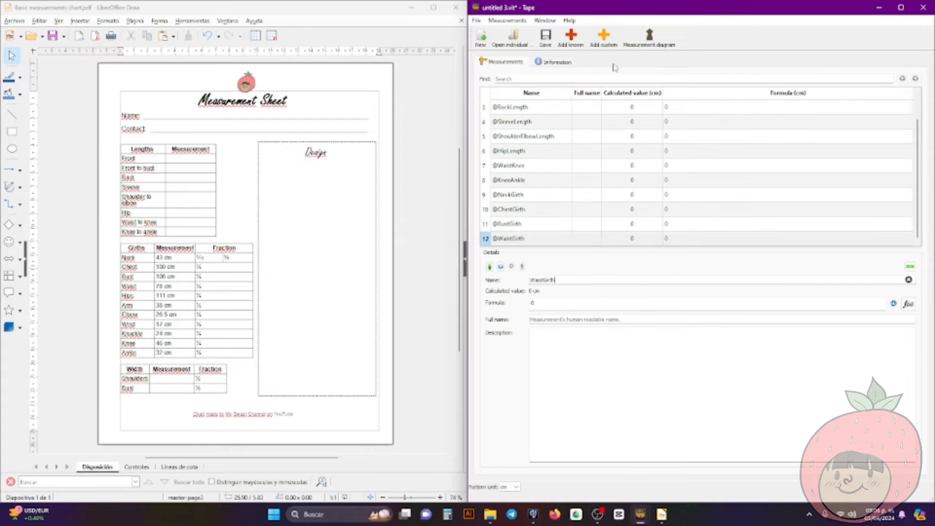
{"action": "left_click", "coordinate": [598, 38]}
{"action": "double_click", "coordinate": [541, 280]}
{"action": "type", "text": "ElbowGirth"}
{"action": "left_click", "coordinate": [603, 38]}
{"action": "double_click", "coordinate": [540, 280]}
{"action": "type", "text": "KnuckleGirth"}
{"action": "left_click", "coordinate": [603, 38]}
{"action": "double_click", "coordinate": [540, 280]}
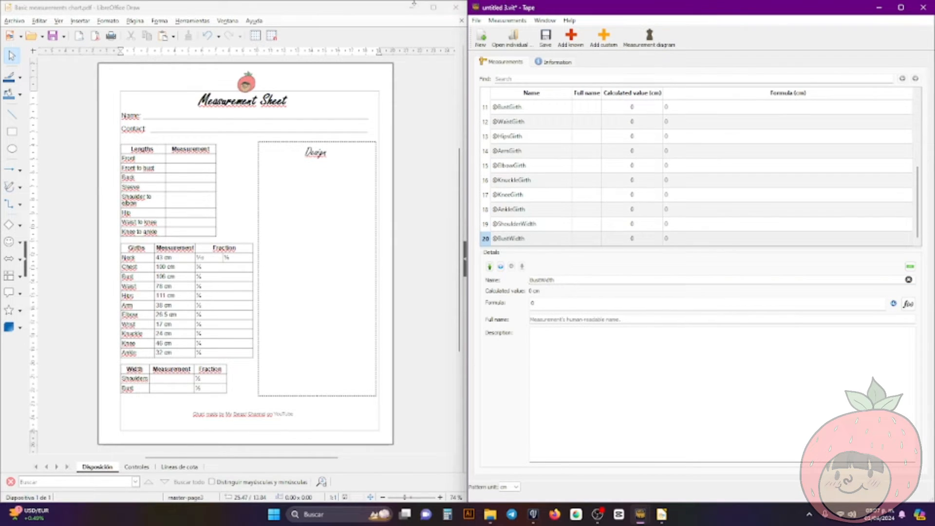
Maximize the Tape window and review the whole list of custom measurements from FrontLength to BustWidth
{"action": "left_click_drag", "start_coordinate": [588, 10], "coordinate": [1, 97]}
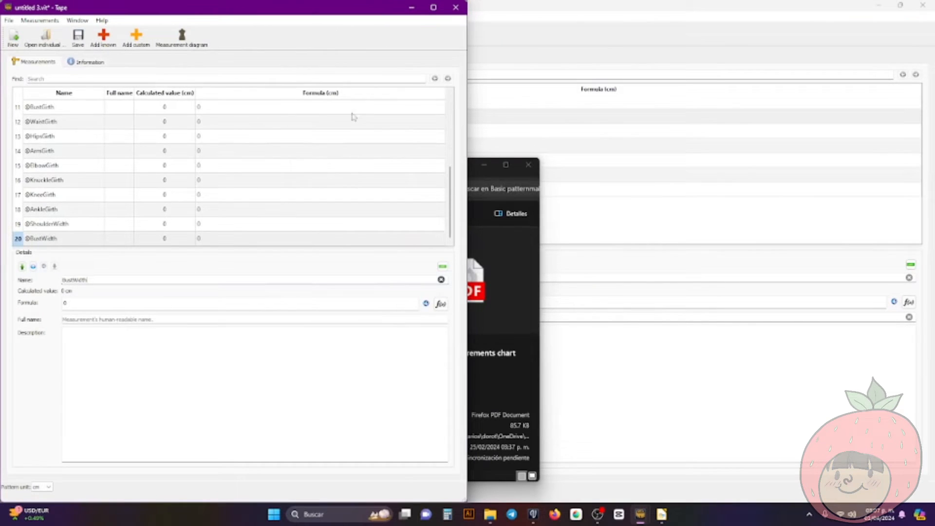
{"action": "double_click", "coordinate": [338, 10]}
{"action": "scroll", "coordinate": [37, 153], "scroll_direction": "up", "scroll_amount": 4}
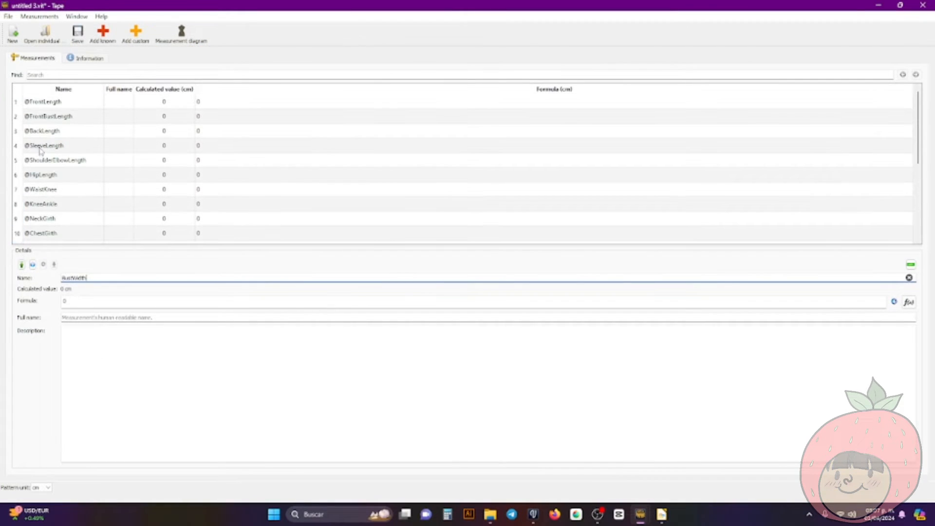
{"action": "left_click", "coordinate": [55, 104]}
{"action": "scroll", "coordinate": [66, 146], "scroll_direction": "down", "scroll_amount": 4}
{"action": "scroll", "coordinate": [67, 153], "scroll_direction": "up", "scroll_amount": 4}
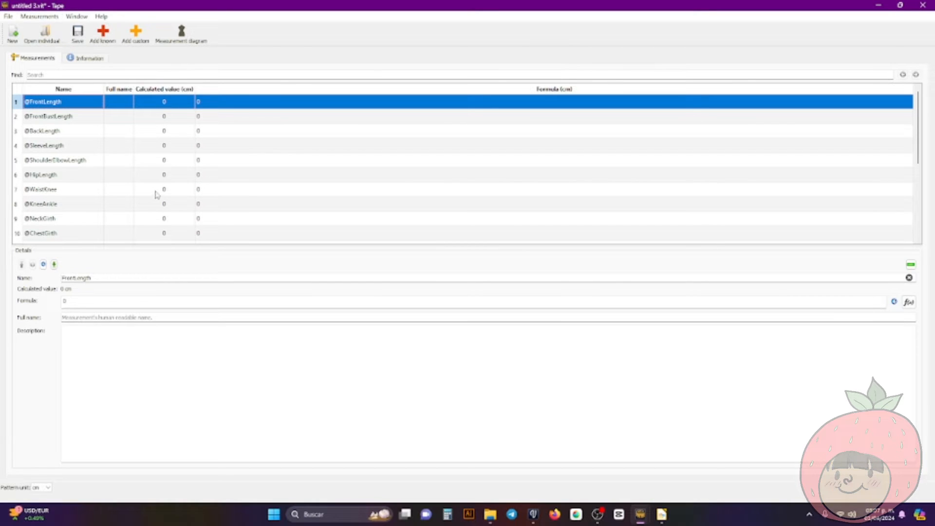
{"action": "scroll", "coordinate": [133, 161], "scroll_direction": "down", "scroll_amount": 4}
{"action": "scroll", "coordinate": [131, 161], "scroll_direction": "up", "scroll_amount": 4}
{"action": "scroll", "coordinate": [44, 163], "scroll_direction": "down", "scroll_amount": 4}
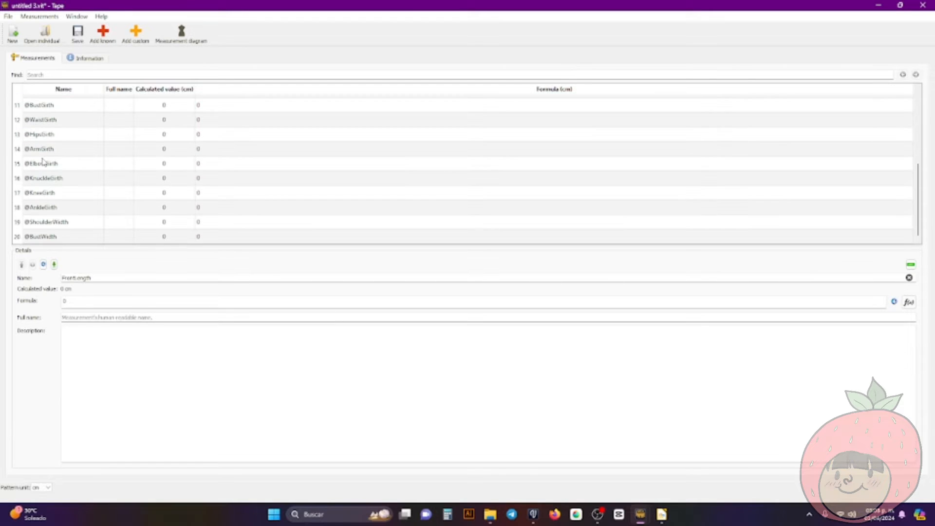
{"action": "scroll", "coordinate": [44, 162], "scroll_direction": "up", "scroll_amount": 4}
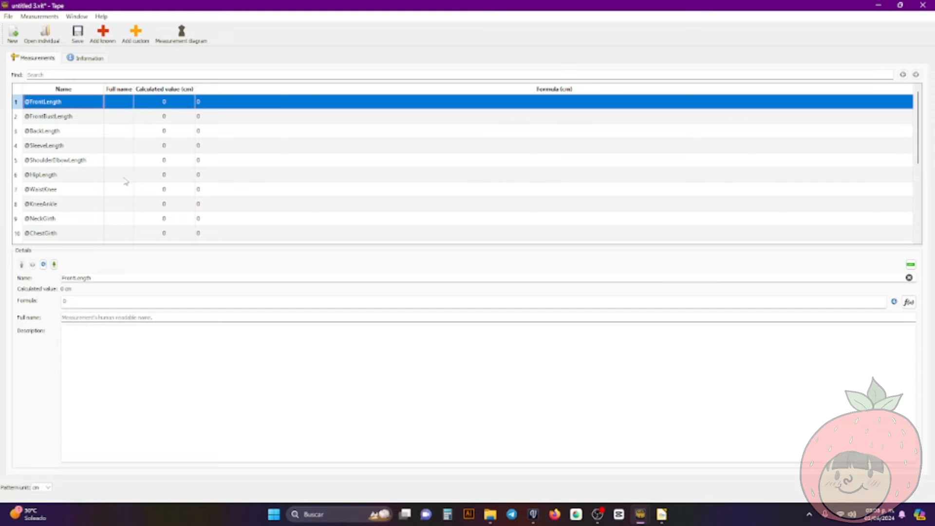
{"action": "scroll", "coordinate": [53, 158], "scroll_direction": "down", "scroll_amount": 3}
{"action": "scroll", "coordinate": [53, 158], "scroll_direction": "up", "scroll_amount": 3}
{"action": "left_click", "coordinate": [102, 280]}
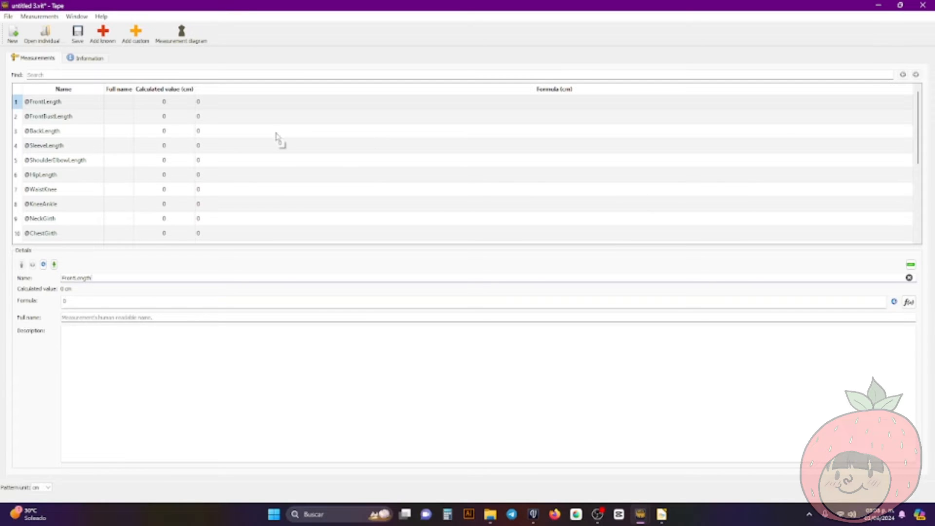
{"action": "scroll", "coordinate": [308, 214], "scroll_direction": "down", "scroll_amount": 3}
{"action": "scroll", "coordinate": [308, 215], "scroll_direction": "up", "scroll_amount": 3}
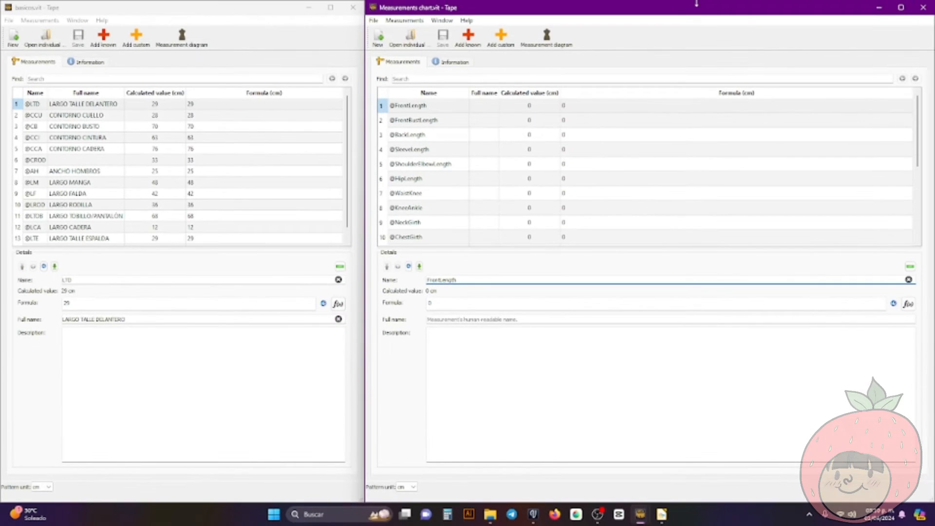
Widen the Name column in basicos.vit and compare its names, full names and values with the Measurements chart list
{"action": "left_click", "coordinate": [192, 11]}
{"action": "scroll", "coordinate": [222, 172], "scroll_direction": "down", "scroll_amount": 1}
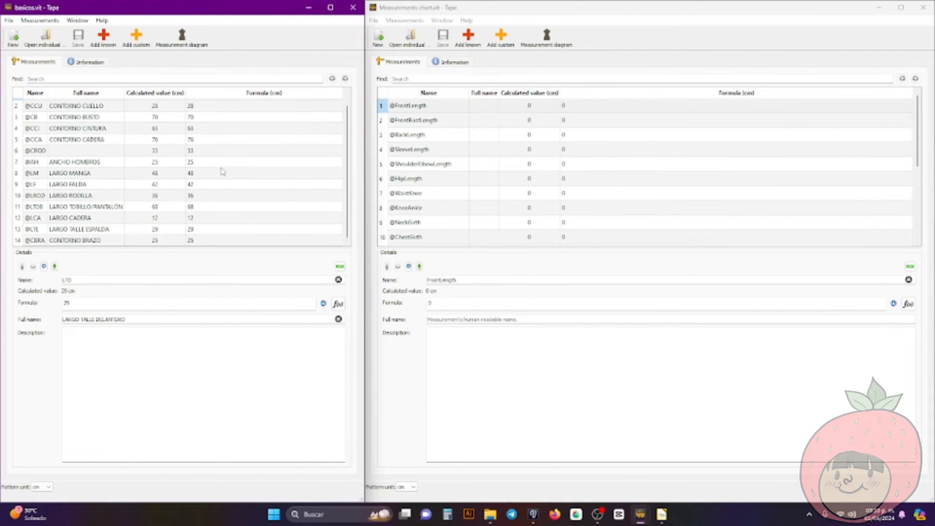
{"action": "scroll", "coordinate": [233, 158], "scroll_direction": "up", "scroll_amount": 1}
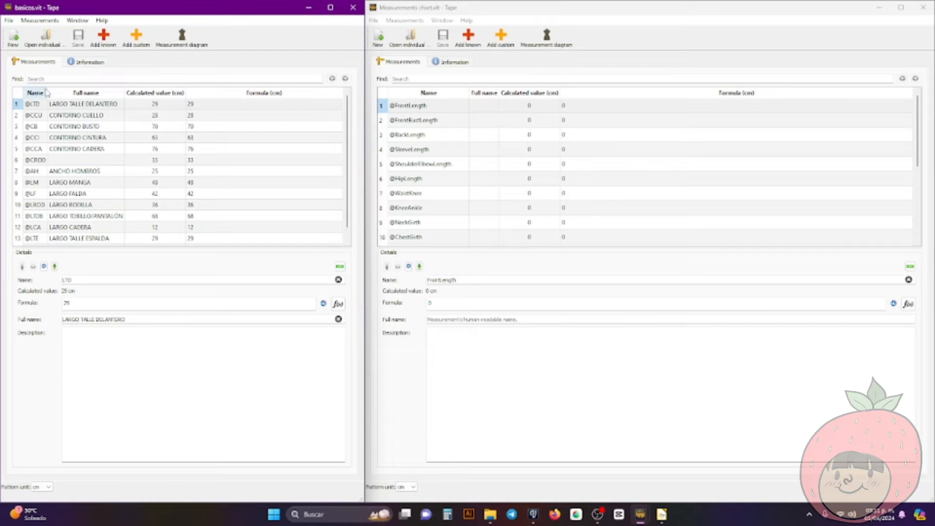
{"action": "left_click_drag", "start_coordinate": [47, 90], "coordinate": [84, 90]}
{"action": "scroll", "coordinate": [125, 161], "scroll_direction": "down", "scroll_amount": 1}
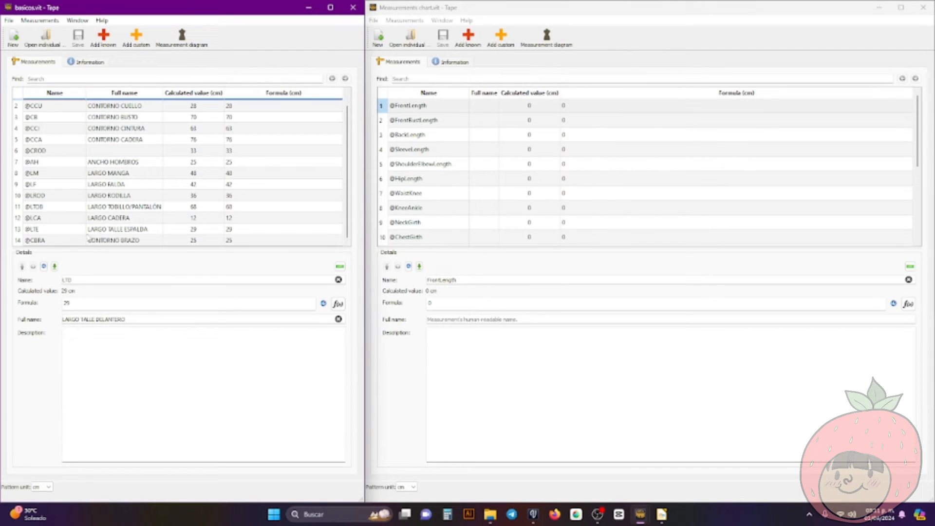
{"action": "scroll", "coordinate": [64, 233], "scroll_direction": "up", "scroll_amount": 1}
{"action": "scroll", "coordinate": [40, 171], "scroll_direction": "down", "scroll_amount": 1}
{"action": "scroll", "coordinate": [121, 147], "scroll_direction": "up", "scroll_amount": 1}
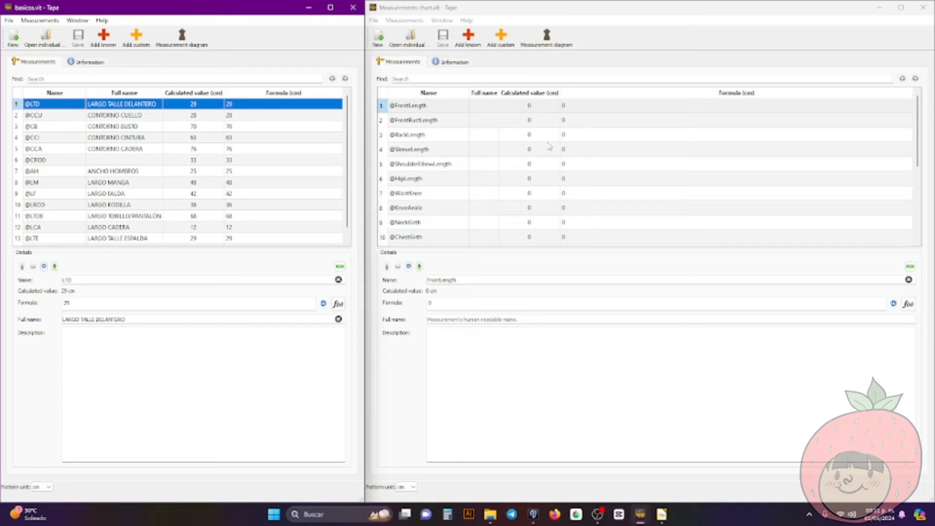
{"action": "left_click", "coordinate": [429, 137]}
{"action": "scroll", "coordinate": [430, 142], "scroll_direction": "down", "scroll_amount": 3}
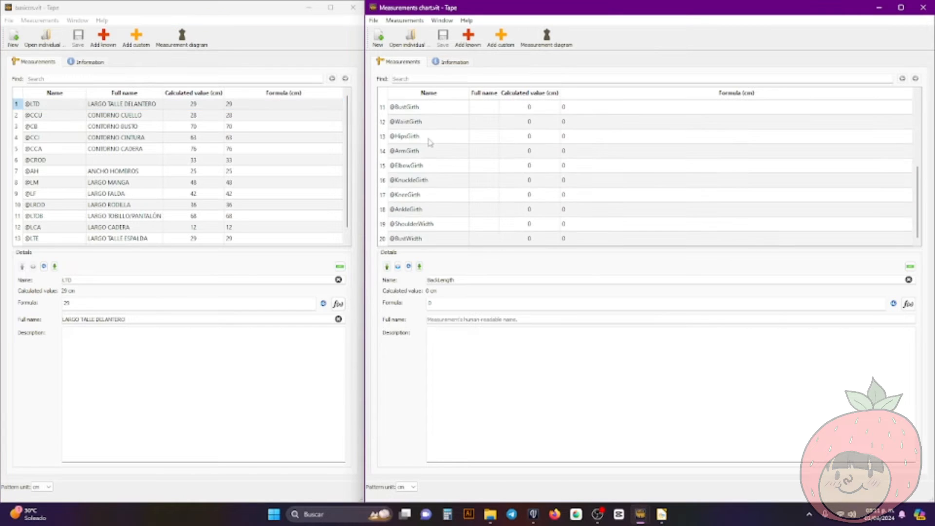
{"action": "scroll", "coordinate": [431, 142], "scroll_direction": "up", "scroll_amount": 3}
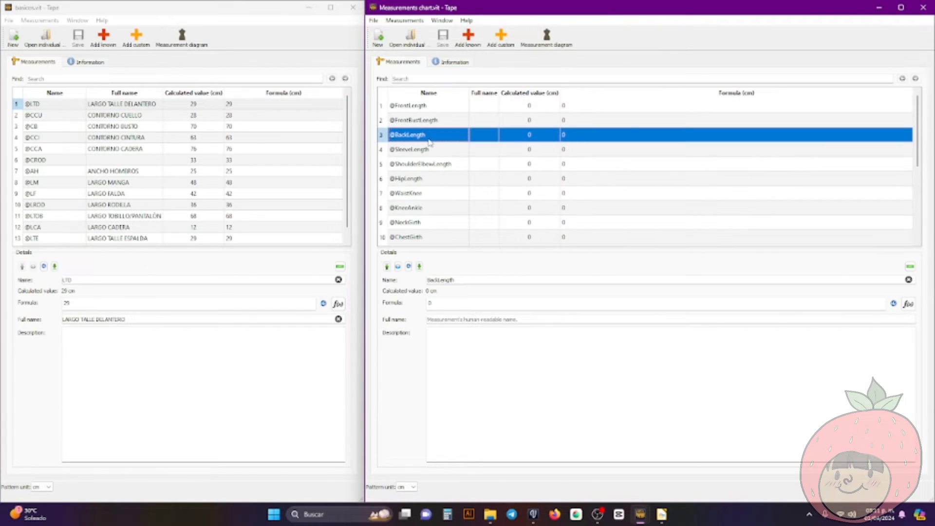
Set the FrontLength formula to 29 using the LARGO TALLE DELANTERO entry in basicos.vit
{"action": "left_click", "coordinate": [123, 109]}
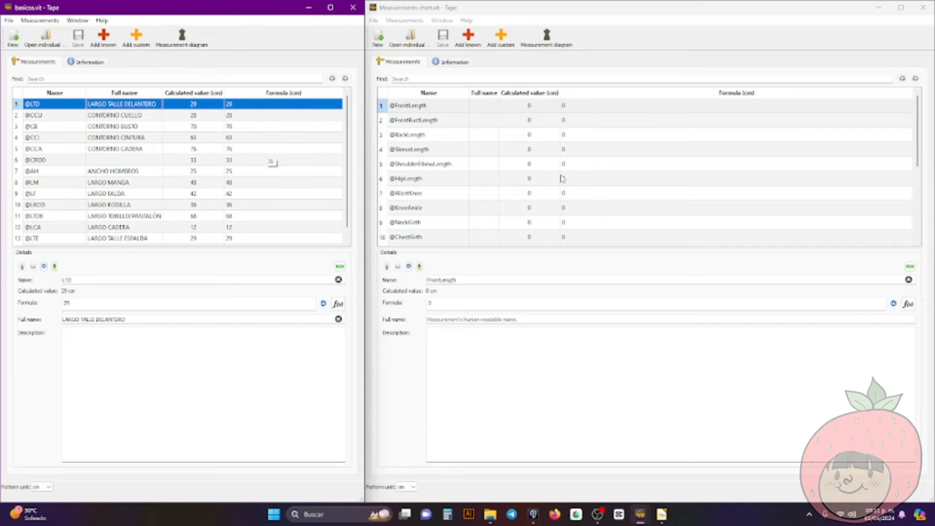
{"action": "left_click", "coordinate": [514, 106]}
{"action": "left_click", "coordinate": [487, 303]}
{"action": "type", "text": "29"}
Set the BackLength formula to 9 and the SleeveLength formula to 48
{"action": "left_click", "coordinate": [446, 124]}
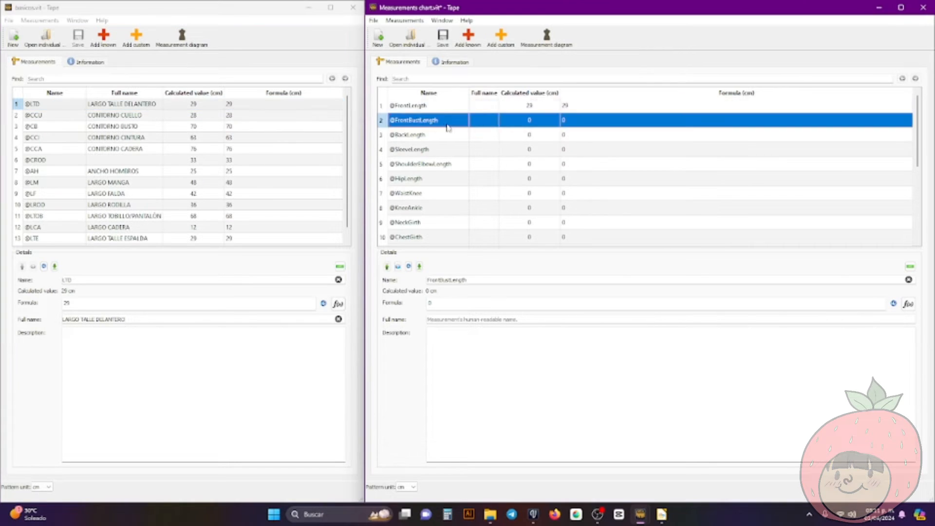
{"action": "left_click", "coordinate": [518, 133]}
{"action": "type", "text": "9"}
{"action": "left_click", "coordinate": [140, 174]}
{"action": "type", "text": "48"}
Check the basicos.vit entries again and correct the BackLength formula to 29
{"action": "left_click", "coordinate": [426, 166]}
{"action": "left_click", "coordinate": [141, 228]}
{"action": "scroll", "coordinate": [141, 215], "scroll_direction": "up", "scroll_amount": 1}
{"action": "left_click", "coordinate": [147, 105]}
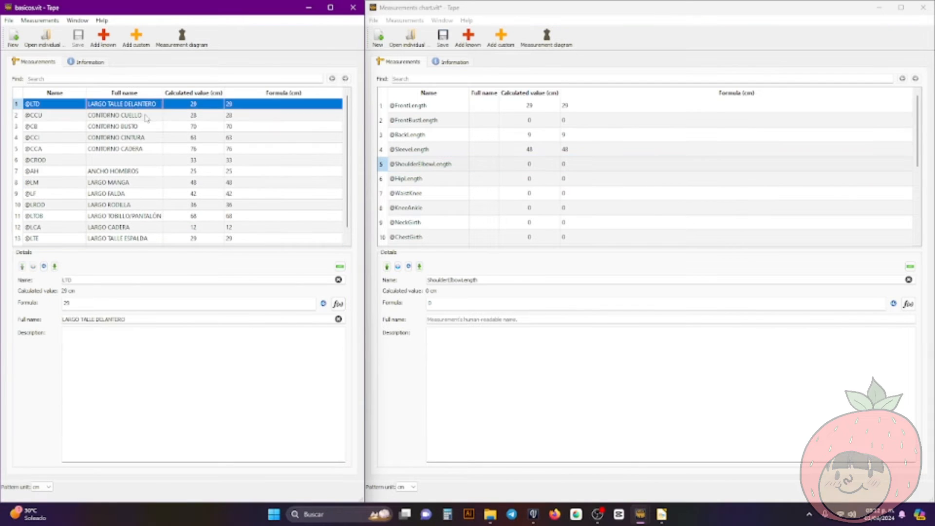
{"action": "left_click", "coordinate": [146, 117]}
{"action": "left_click", "coordinate": [448, 138]}
{"action": "left_click", "coordinate": [429, 303]}
{"action": "type", "text": "2"}
Set the HipLength formula to 12 and the WaistKnee formula to 36
{"action": "left_click", "coordinate": [486, 163]}
{"action": "left_click", "coordinate": [478, 179]}
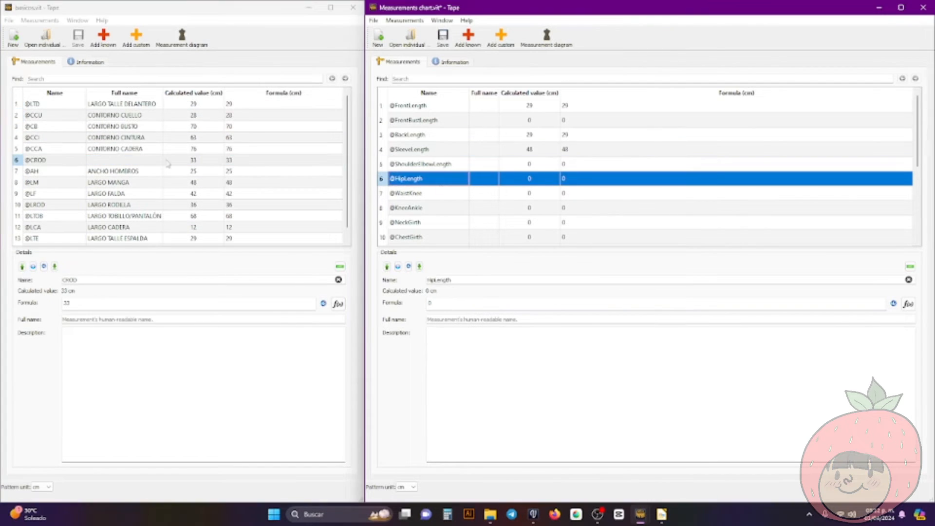
{"action": "left_click", "coordinate": [141, 218]}
{"action": "left_click", "coordinate": [480, 303]}
{"action": "type", "text": "12"}
{"action": "left_click", "coordinate": [512, 194]}
{"action": "left_click", "coordinate": [480, 303]}
{"action": "type", "text": "36"}
Set the KneeAnkle formula to 68 and rename that measurement WaistAnkle
{"action": "left_click", "coordinate": [477, 208]}
{"action": "left_click", "coordinate": [520, 303]}
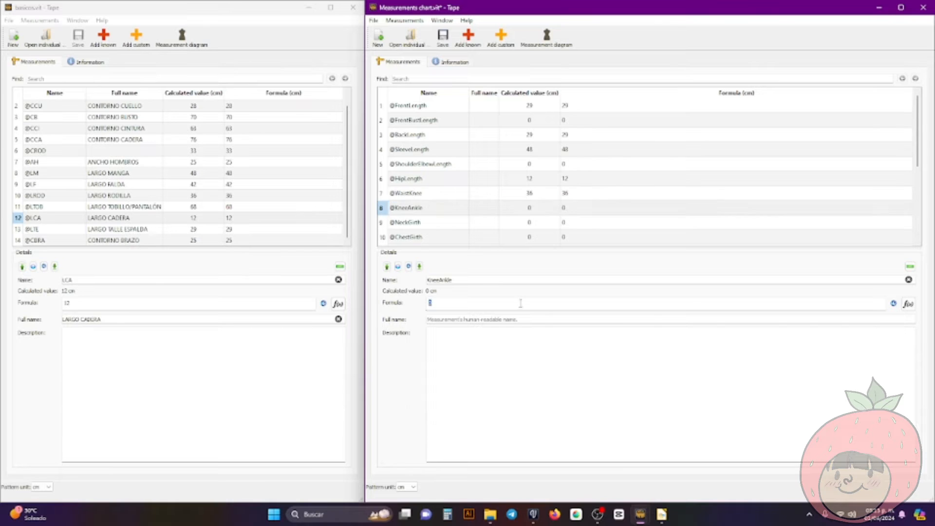
{"action": "type", "text": "68"}
{"action": "left_click", "coordinate": [410, 212]}
{"action": "left_click_drag", "start_coordinate": [440, 280], "coordinate": [420, 280]}
{"action": "type", "text": "Waist"}
Set the NeckGirth formula to 28
{"action": "scroll", "coordinate": [419, 195], "scroll_direction": "down", "scroll_amount": 1}
{"action": "left_click", "coordinate": [419, 164]}
{"action": "scroll", "coordinate": [126, 195], "scroll_direction": "up", "scroll_amount": 1}
{"action": "left_click", "coordinate": [448, 303]}
{"action": "type", "text": "28"}
Set the formulas of ChestGirth to 70, WaistGirth to 63 and HipsGirth to 76
{"action": "left_click", "coordinate": [434, 179]}
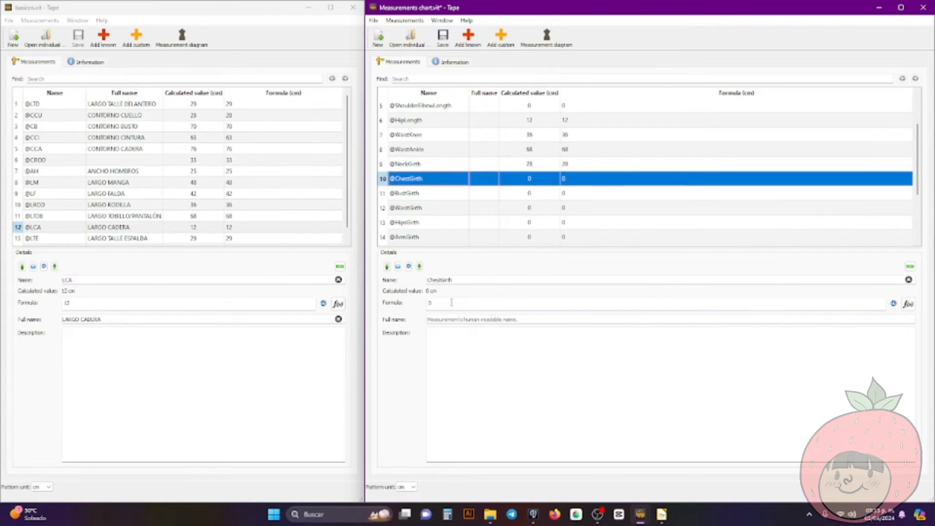
{"action": "left_click", "coordinate": [452, 303]}
{"action": "type", "text": "70"}
{"action": "left_click", "coordinate": [439, 208]}
{"action": "type", "text": "6376"}
Look through the basicos.vit list for the remaining girths and set the KneeGirth formula to 33
{"action": "left_click", "coordinate": [477, 222]}
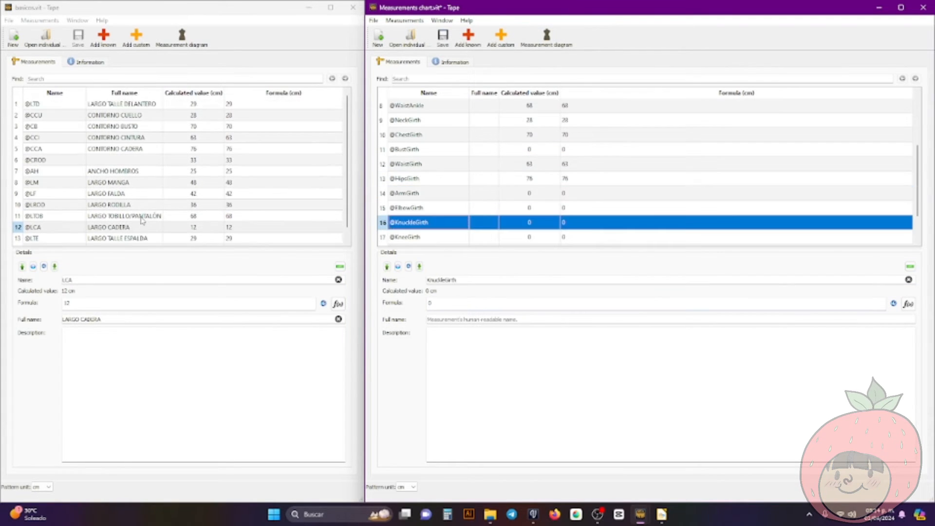
{"action": "scroll", "coordinate": [144, 222], "scroll_direction": "down", "scroll_amount": 1}
{"action": "scroll", "coordinate": [438, 208], "scroll_direction": "down", "scroll_amount": 1}
{"action": "scroll", "coordinate": [154, 242], "scroll_direction": "up", "scroll_amount": 1}
{"action": "scroll", "coordinate": [155, 241], "scroll_direction": "down", "scroll_amount": 1}
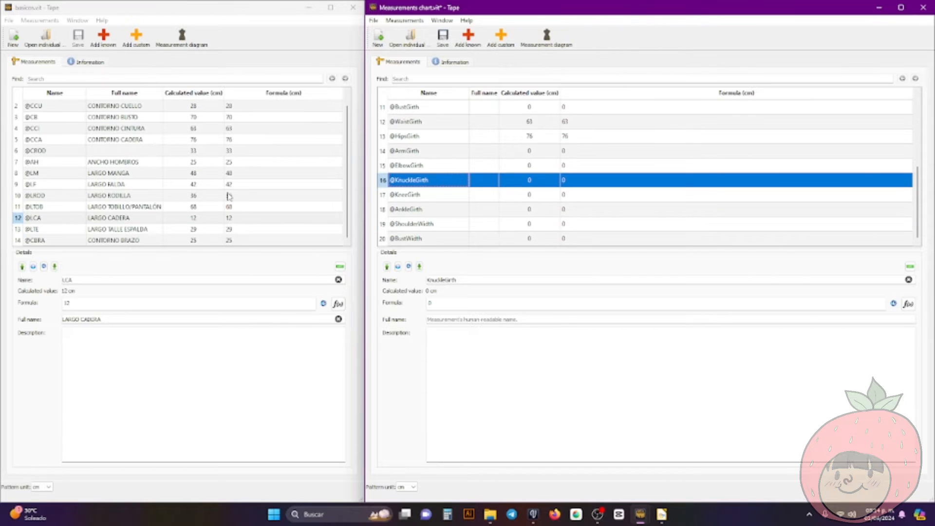
{"action": "scroll", "coordinate": [227, 193], "scroll_direction": "up", "scroll_amount": 1}
{"action": "left_click", "coordinate": [438, 195]}
{"action": "left_click", "coordinate": [453, 303]}
{"action": "type", "text": "33"}
Set the ShoulderWidth formula to 25 and review the filled-in measurement list
{"action": "left_click", "coordinate": [411, 227]}
{"action": "left_click", "coordinate": [444, 303]}
{"action": "type", "text": "25"}
{"action": "left_click", "coordinate": [442, 238]}
{"action": "scroll", "coordinate": [496, 242], "scroll_direction": "up", "scroll_amount": 4}
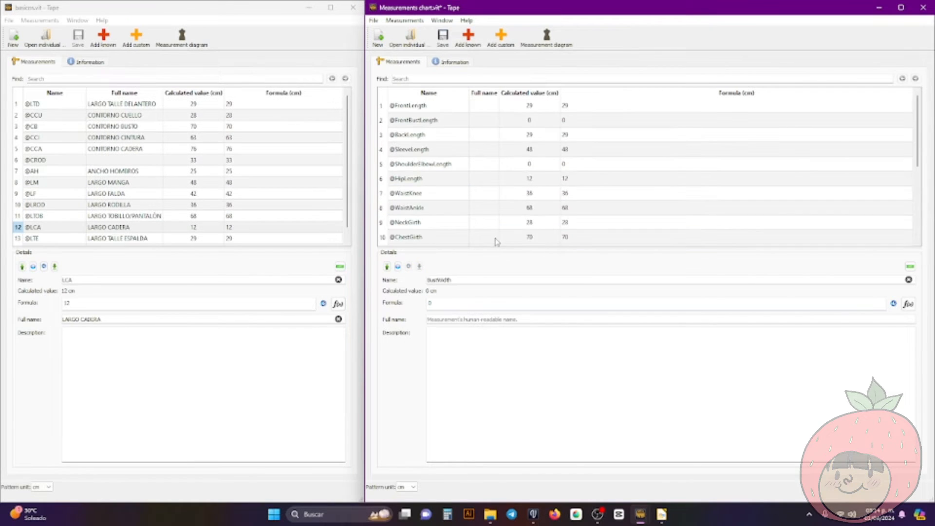
{"action": "scroll", "coordinate": [491, 191], "scroll_direction": "down", "scroll_amount": 4}
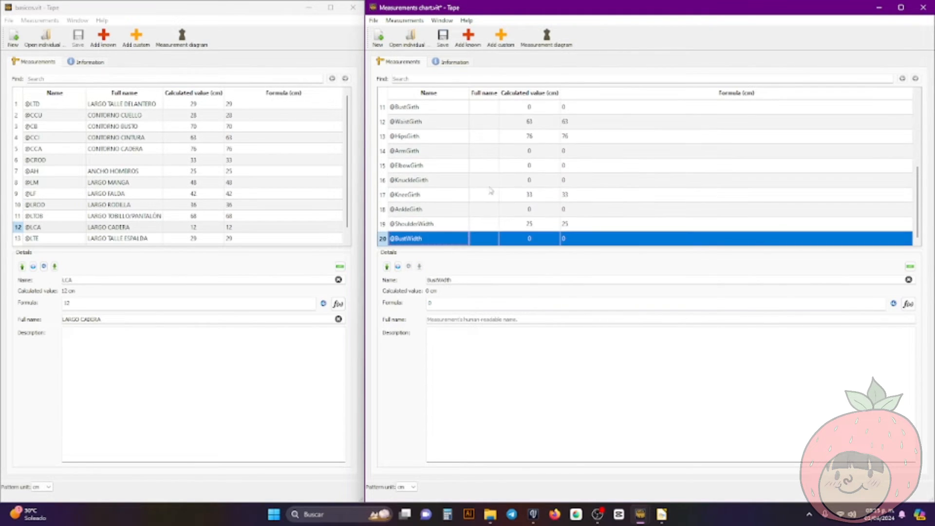
Review the measurement list from AnkleGirth up to FrontLength and save the Measurements chart file
{"action": "left_click", "coordinate": [464, 210]}
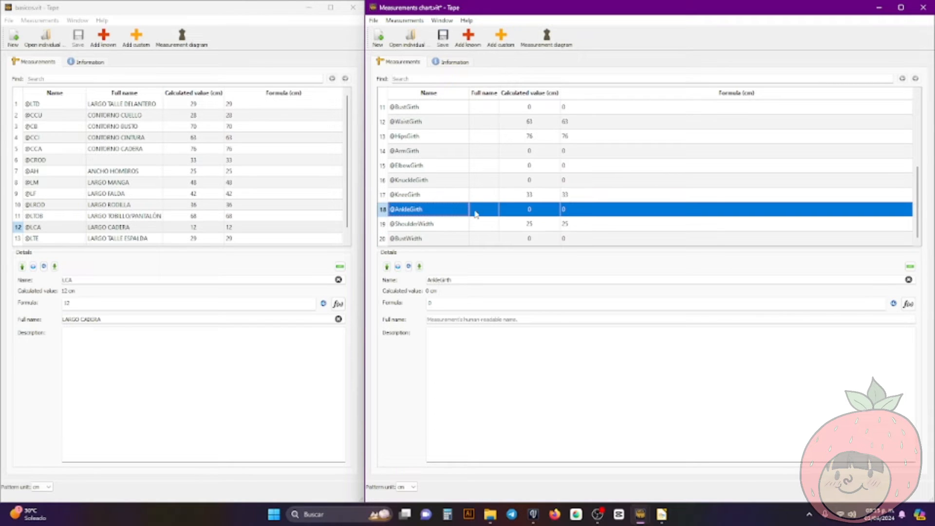
{"action": "scroll", "coordinate": [513, 203], "scroll_direction": "up", "scroll_amount": 4}
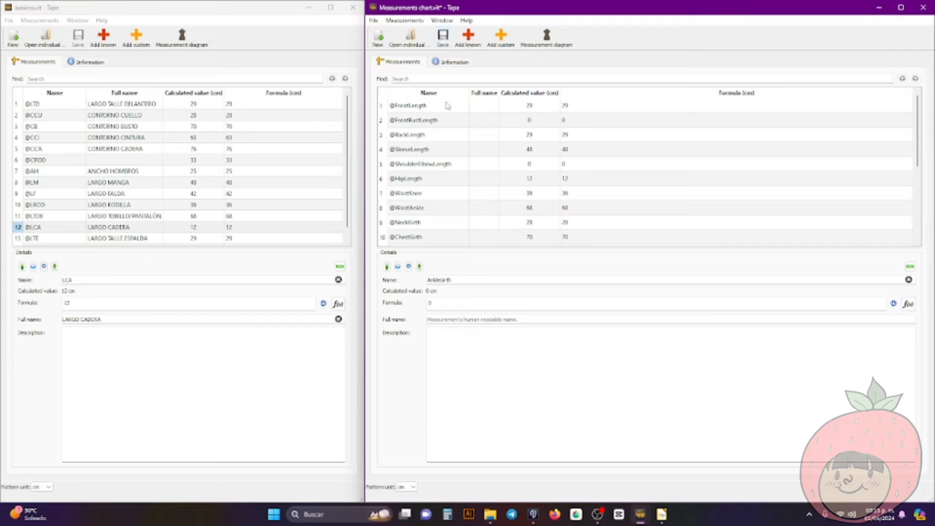
{"action": "left_click", "coordinate": [443, 37]}
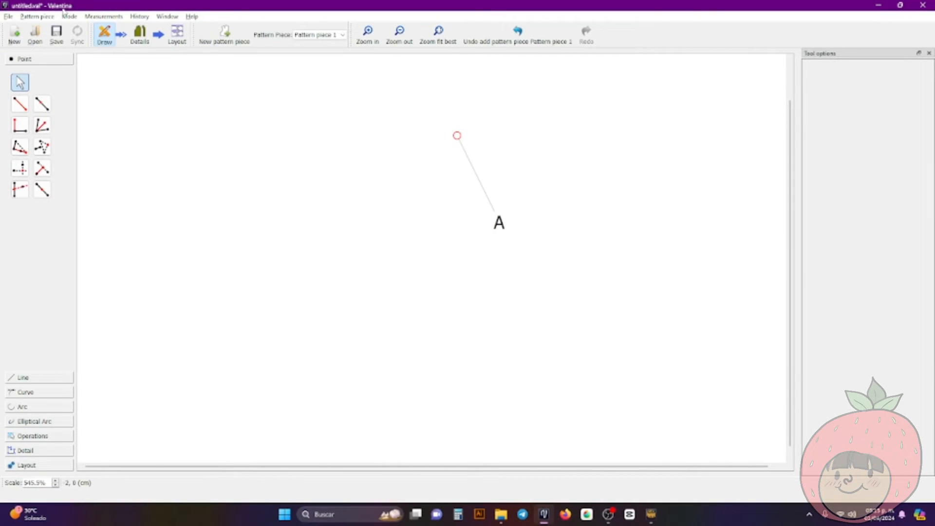
Switch to Valentina and load the individual measurements file Measurements chart from the Tape folder of Valentina Free Course into the pattern
{"action": "left_click", "coordinate": [109, 18]}
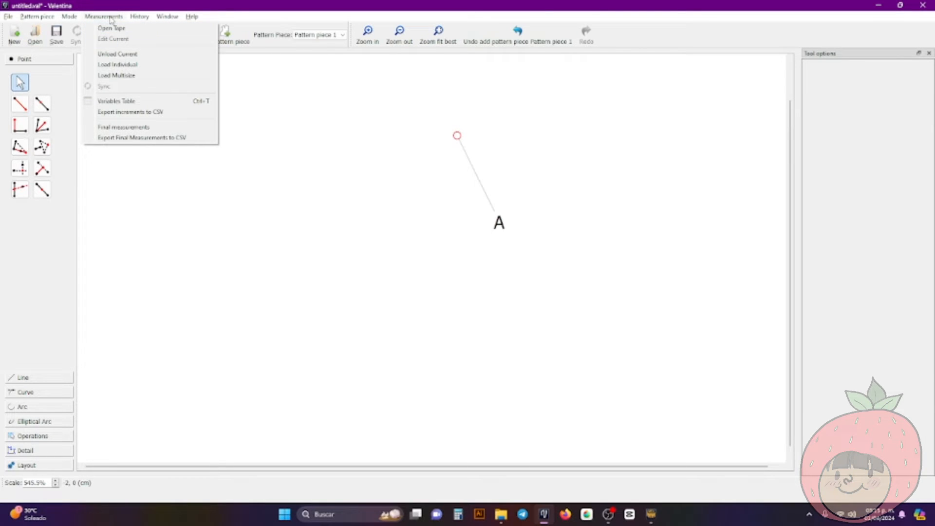
{"action": "left_click", "coordinate": [135, 67]}
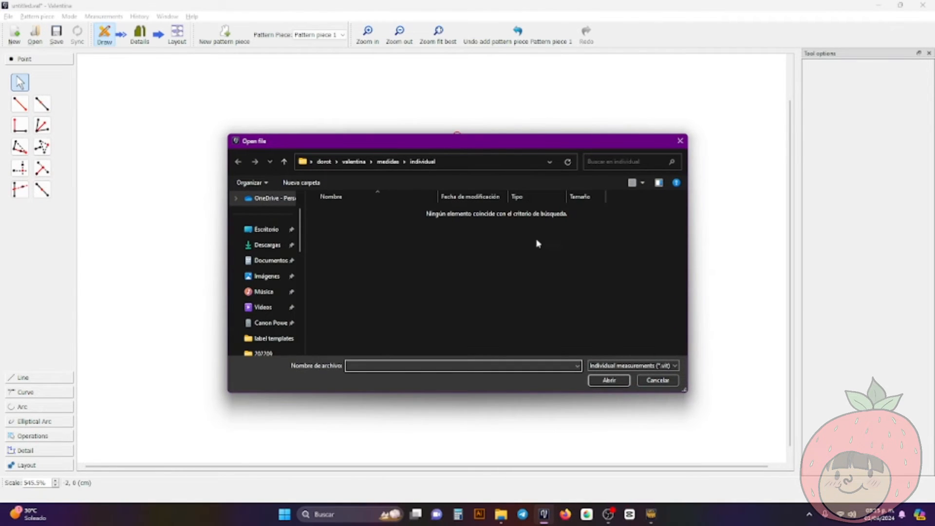
{"action": "scroll", "coordinate": [286, 293], "scroll_direction": "down", "scroll_amount": 3}
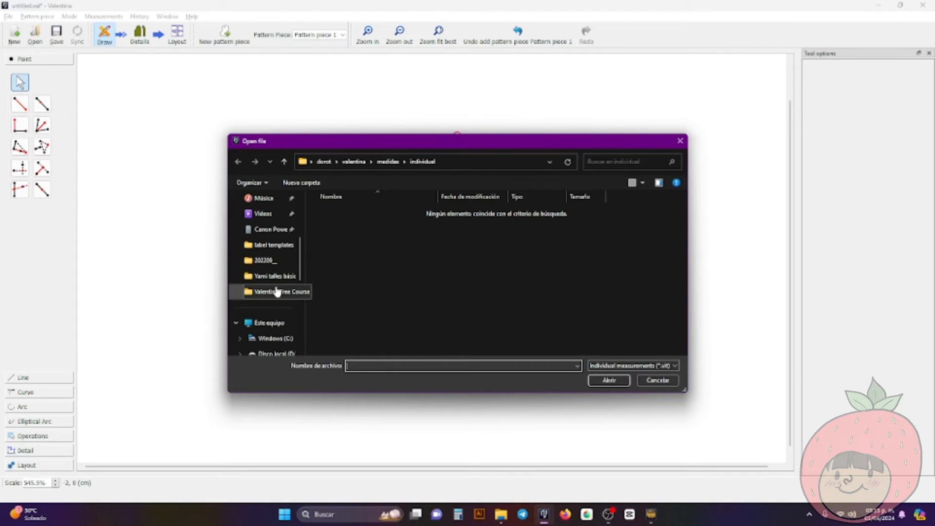
{"action": "left_click", "coordinate": [277, 292]}
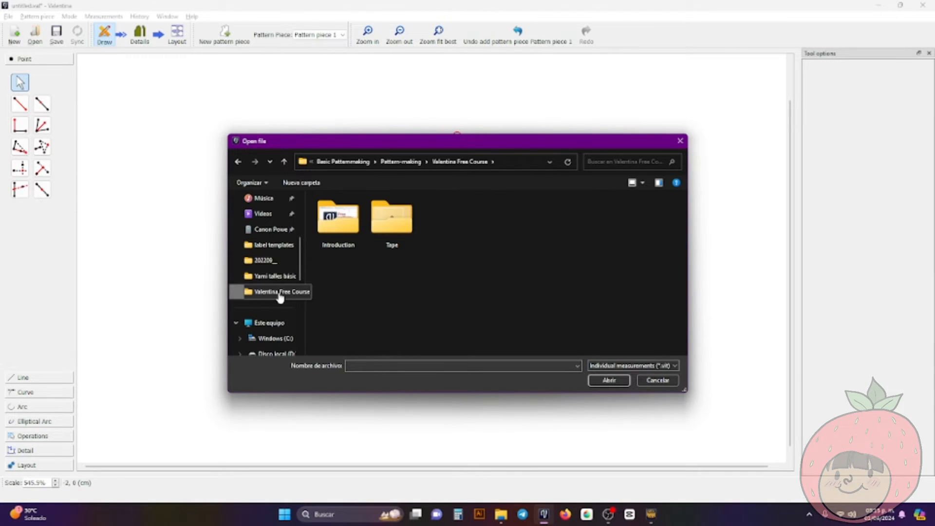
{"action": "double_click", "coordinate": [388, 235]}
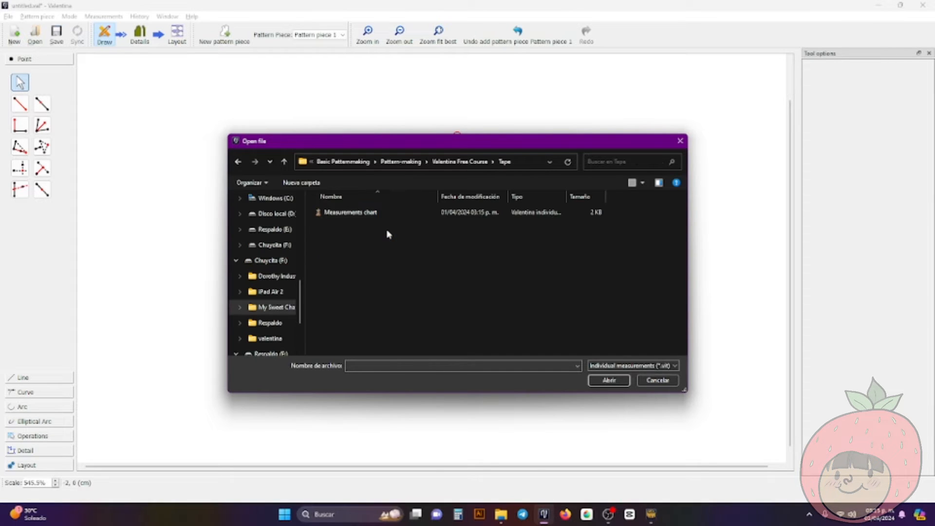
{"action": "left_click", "coordinate": [359, 212]}
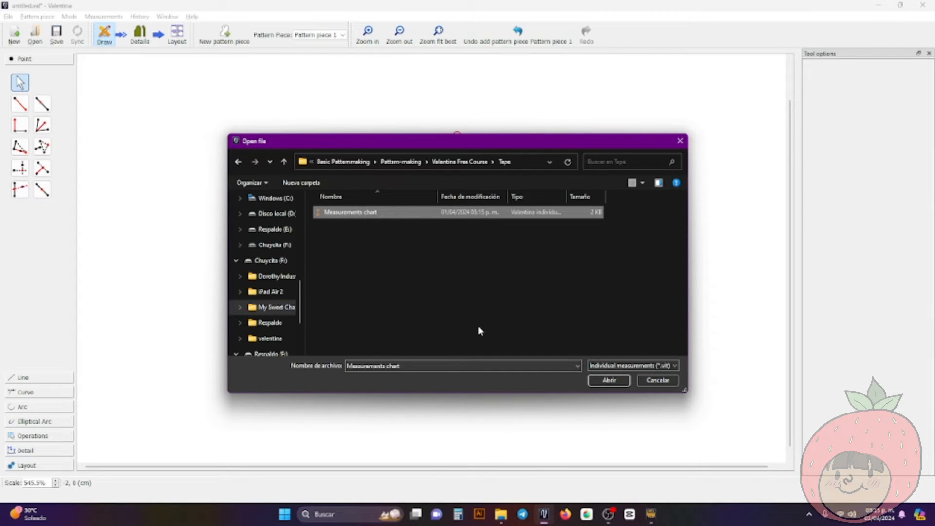
{"action": "left_click", "coordinate": [610, 381]}
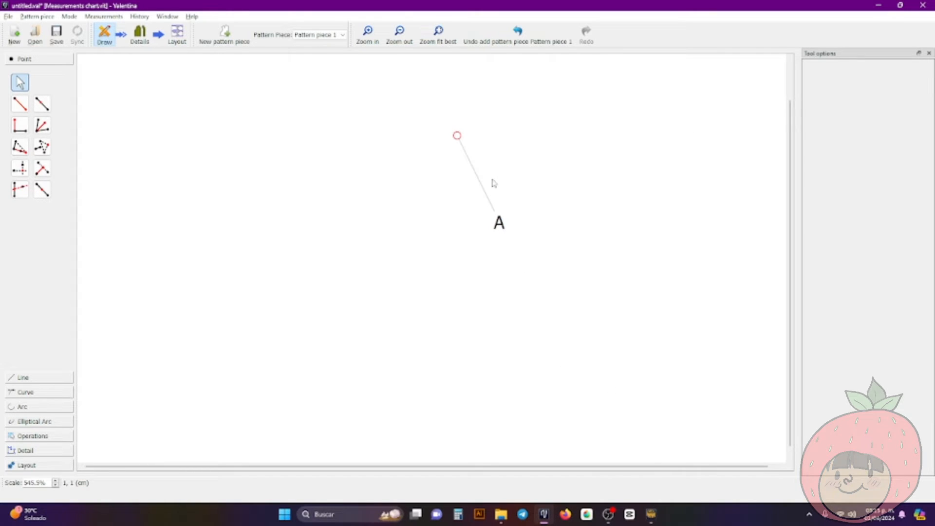
{"action": "scroll", "coordinate": [517, 194], "scroll_direction": "down", "scroll_amount": 3, "text": "ctrl"}
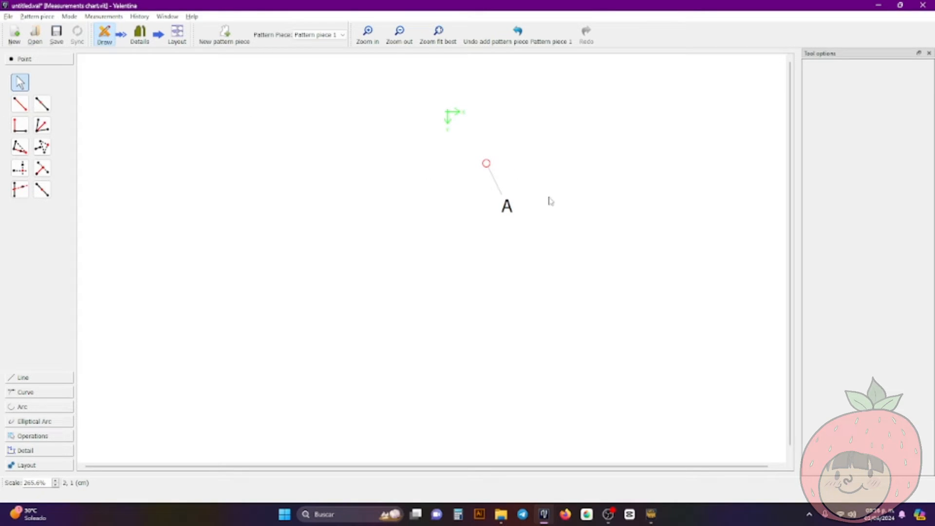
{"action": "scroll", "coordinate": [549, 200], "scroll_direction": "up", "scroll_amount": 2, "text": "ctrl"}
{"action": "scroll", "coordinate": [557, 201], "scroll_direction": "down", "scroll_amount": 3, "text": "ctrl"}
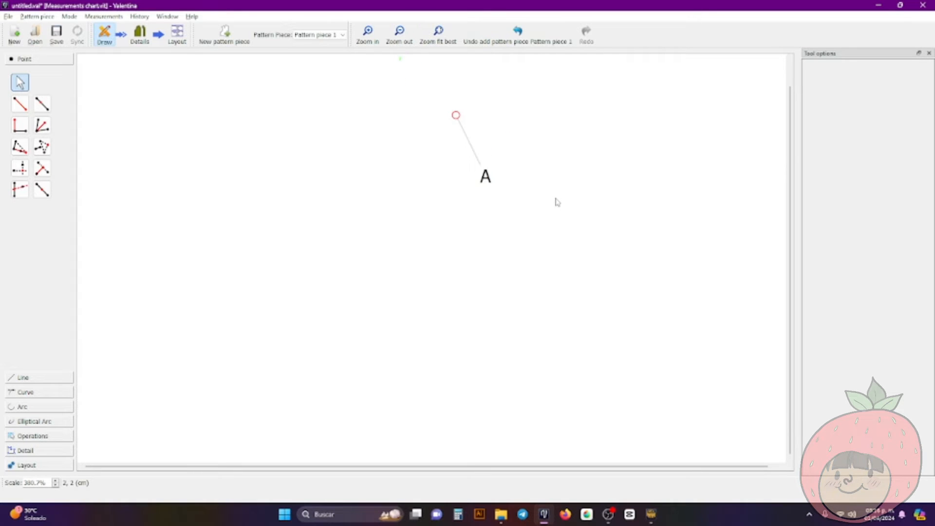
{"action": "scroll", "coordinate": [557, 202], "scroll_direction": "down", "scroll_amount": 1}
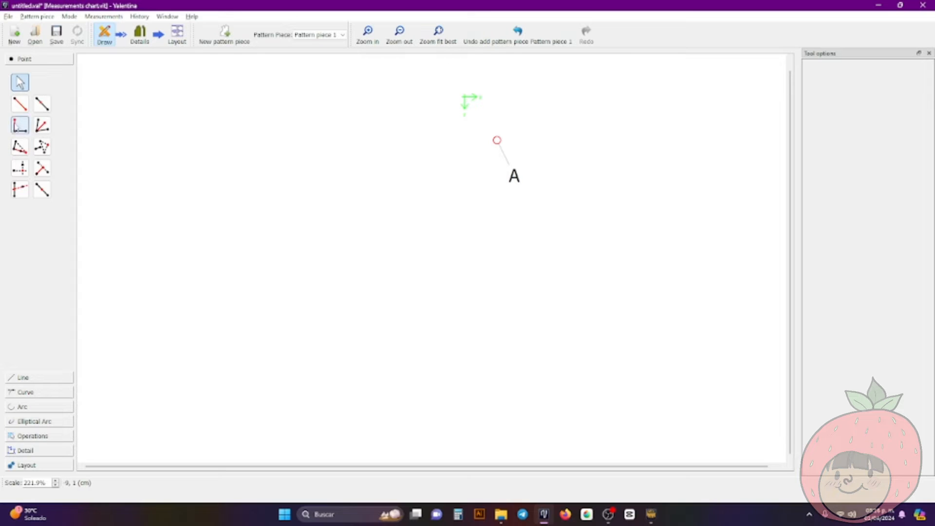
{"action": "left_click", "coordinate": [20, 103]}
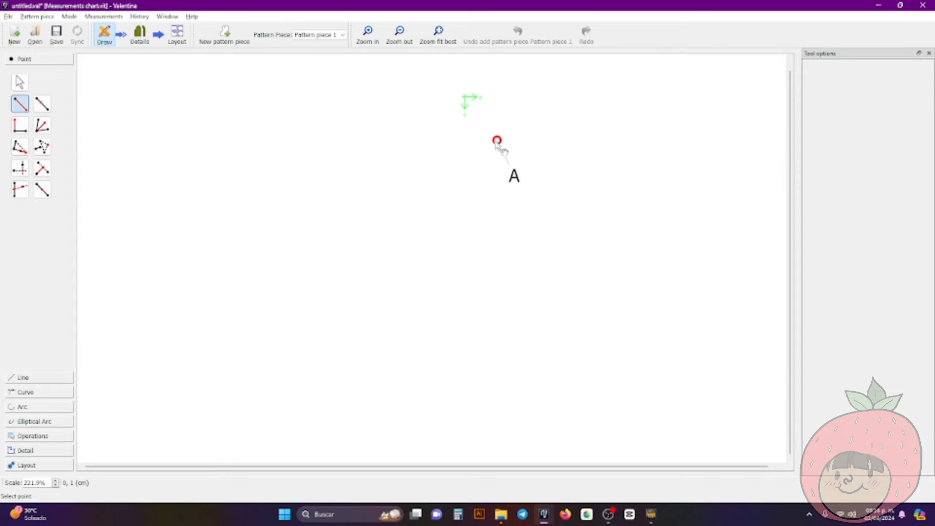
{"action": "left_click", "coordinate": [497, 141]}
{"action": "left_click", "coordinate": [20, 82]}
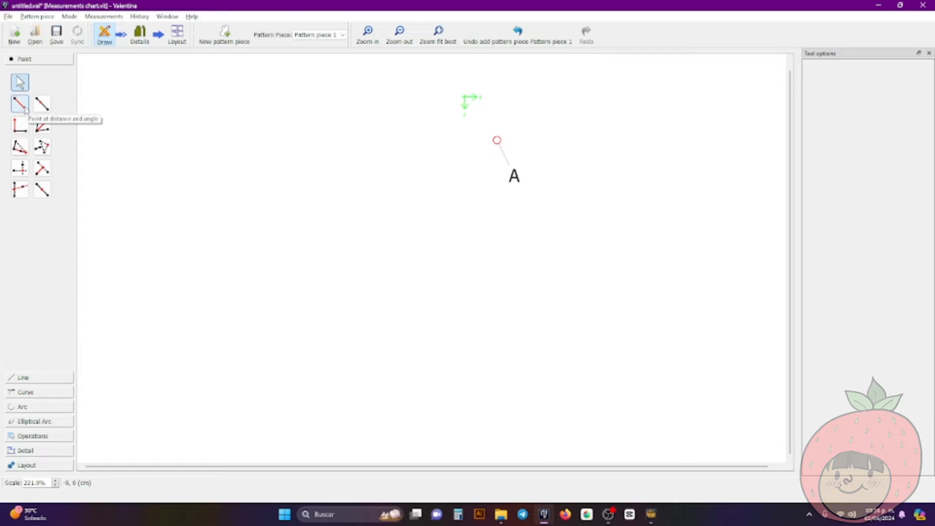
Place a point at distance and angle horizontally from point A, about 5.4 cm away at 0°, and clear its length formula
{"action": "left_click", "coordinate": [23, 107]}
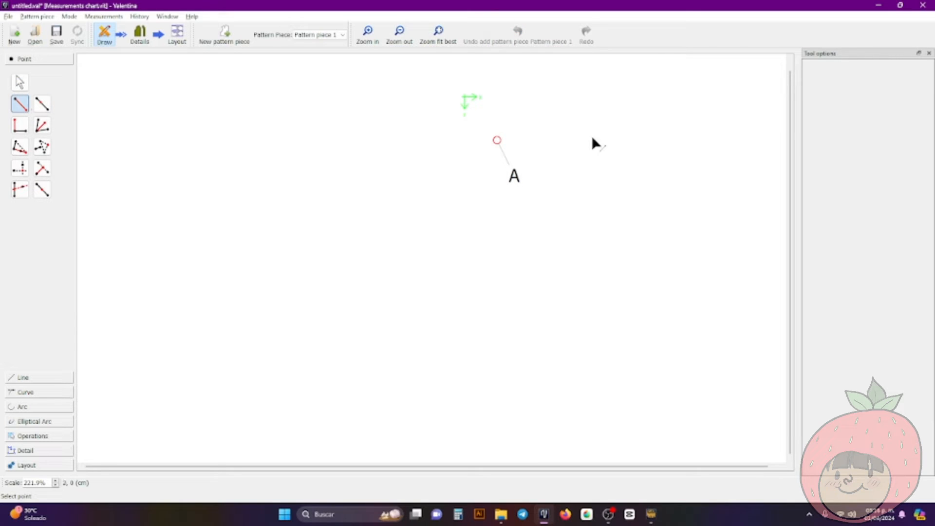
{"action": "left_click", "coordinate": [502, 144]}
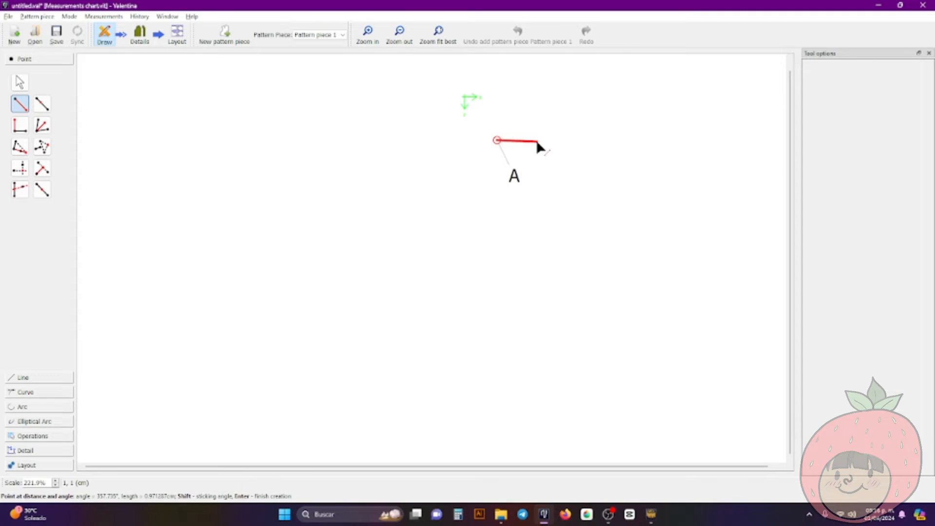
{"action": "left_click", "coordinate": [717, 146]}
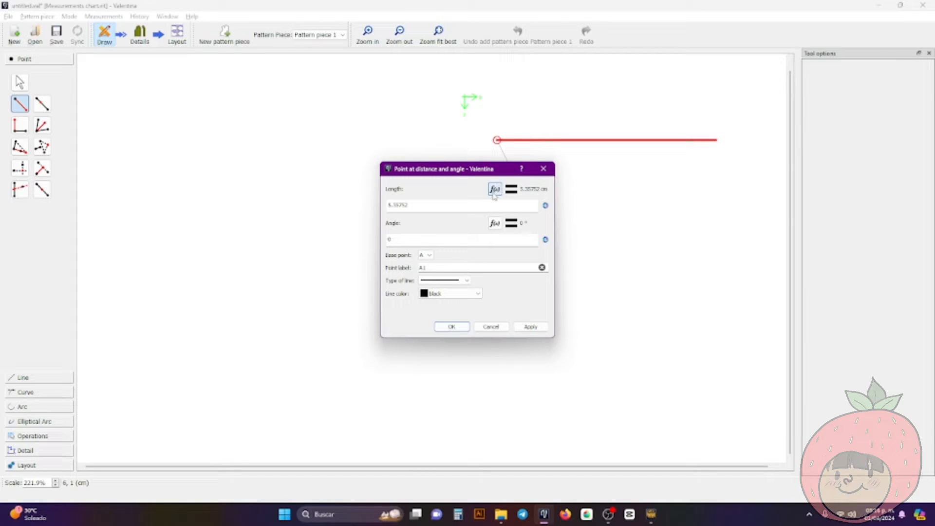
{"action": "left_click", "coordinate": [494, 191]}
{"action": "double_click", "coordinate": [493, 191]}
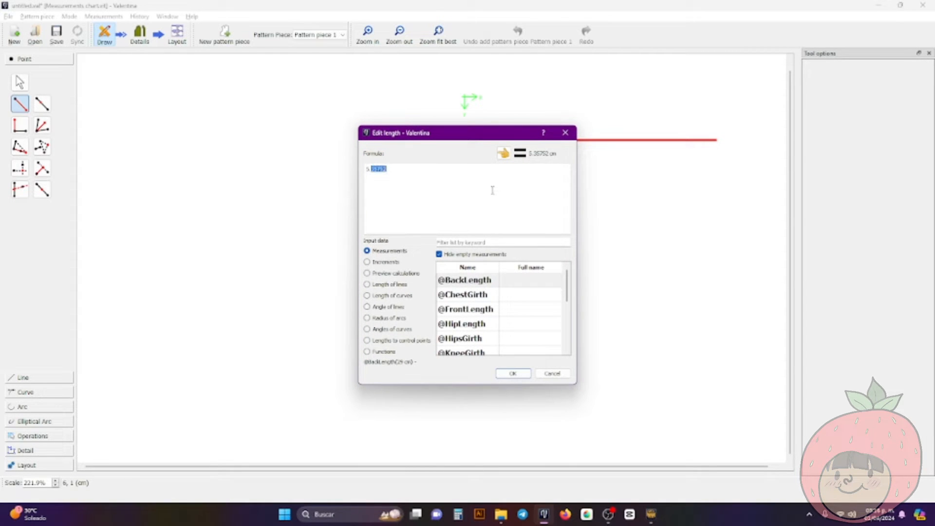
{"action": "key", "text": "BackSpace"}
Look through the measurements available for the length formula and try filtering them by "back"
{"action": "scroll", "coordinate": [490, 302], "scroll_direction": "down", "scroll_amount": 5}
{"action": "scroll", "coordinate": [494, 324], "scroll_direction": "up", "scroll_amount": 5}
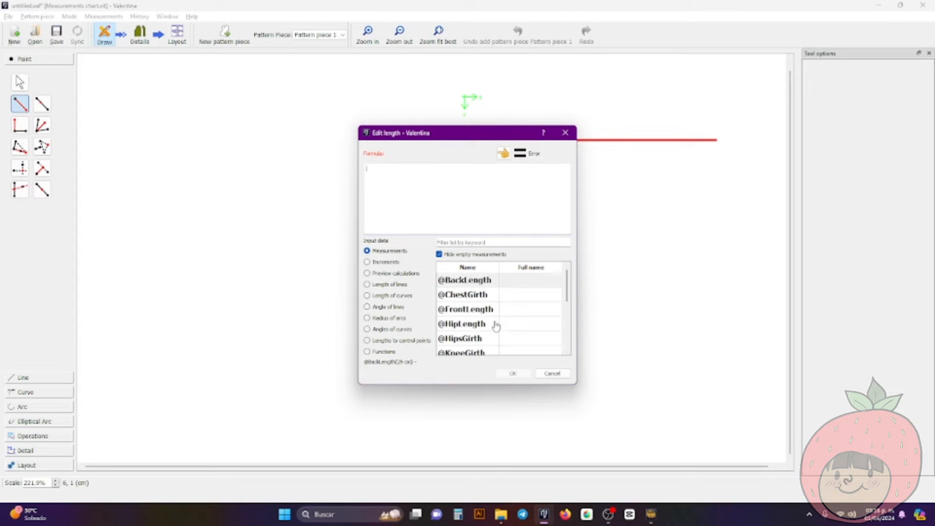
{"action": "scroll", "coordinate": [475, 297], "scroll_direction": "down", "scroll_amount": 3}
{"action": "scroll", "coordinate": [478, 297], "scroll_direction": "up", "scroll_amount": 3}
{"action": "scroll", "coordinate": [485, 291], "scroll_direction": "down", "scroll_amount": 3}
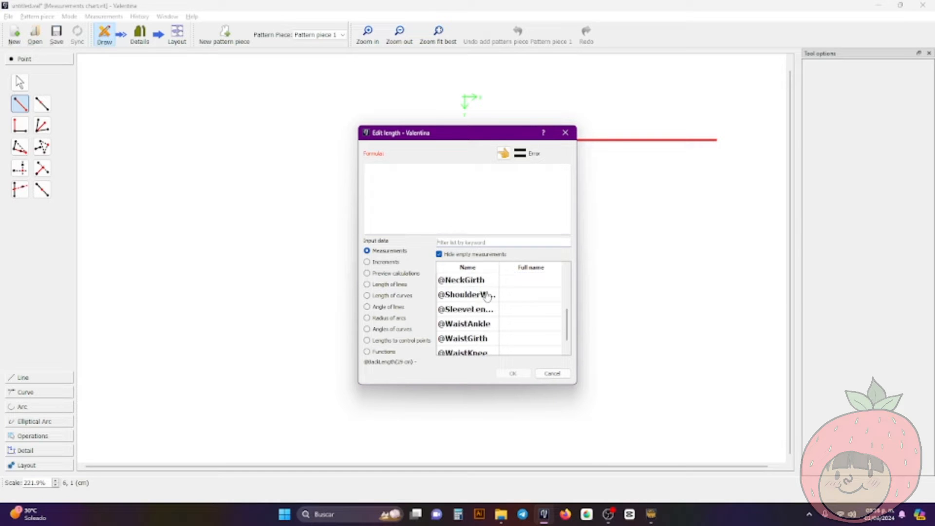
{"action": "scroll", "coordinate": [487, 295], "scroll_direction": "up", "scroll_amount": 3}
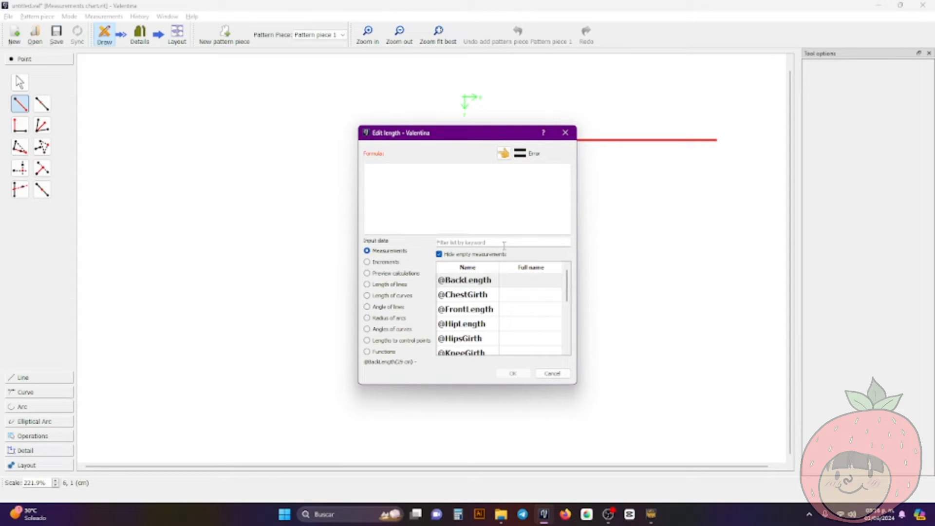
{"action": "scroll", "coordinate": [486, 305], "scroll_direction": "down", "scroll_amount": 3}
{"action": "scroll", "coordinate": [488, 306], "scroll_direction": "up", "scroll_amount": 3}
{"action": "scroll", "coordinate": [487, 305], "scroll_direction": "down", "scroll_amount": 3}
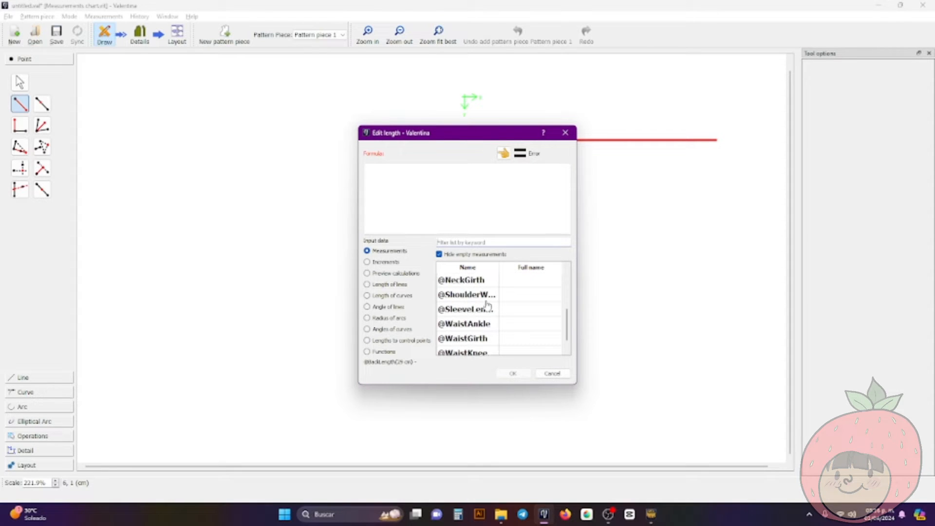
{"action": "scroll", "coordinate": [489, 270], "scroll_direction": "up", "scroll_amount": 2}
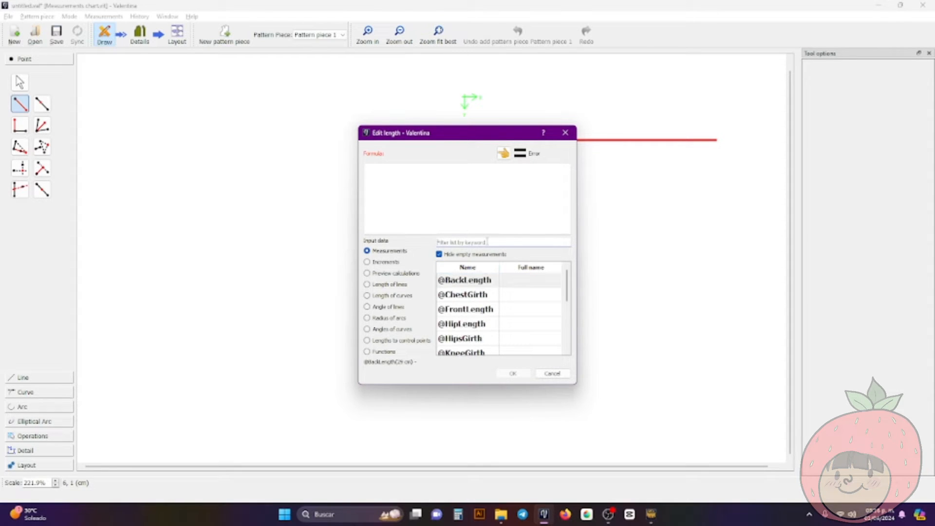
{"action": "left_click", "coordinate": [488, 242]}
{"action": "type", "text": "back"}
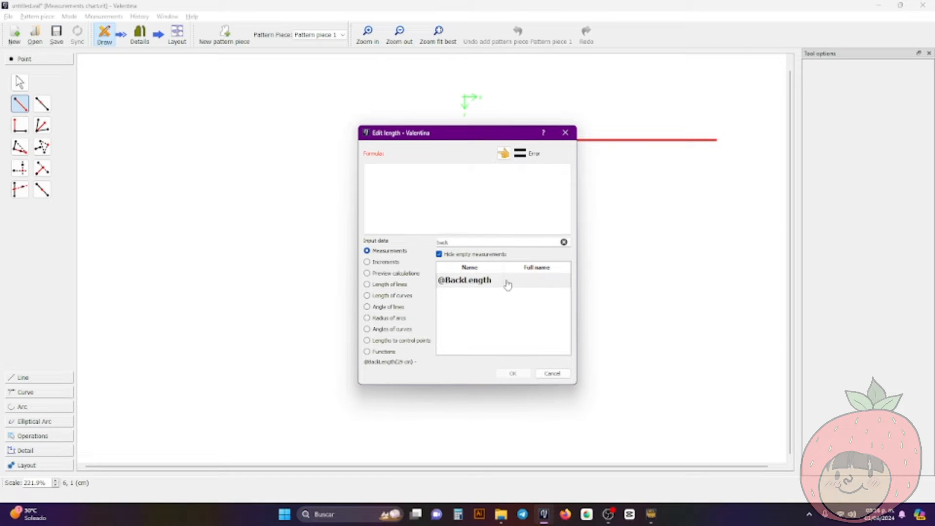
{"action": "key", "text": "BackSpace"}
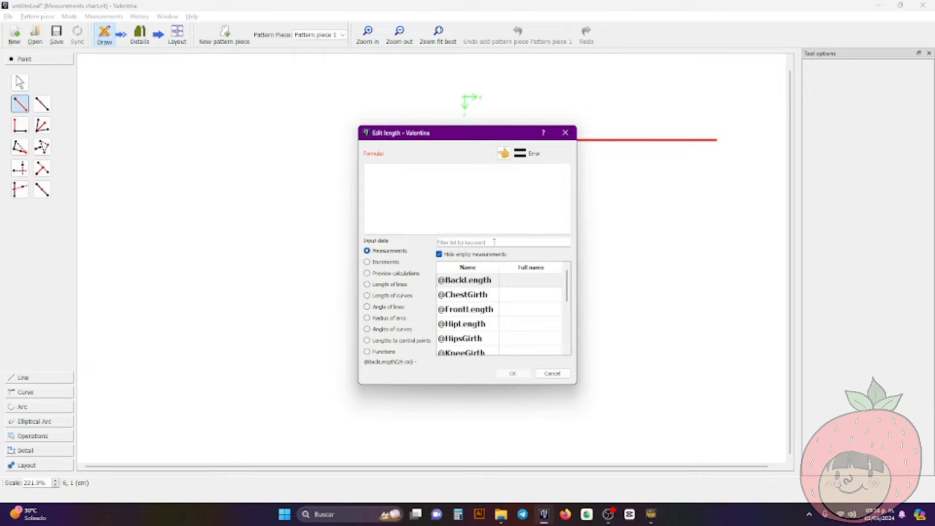
{"action": "type", "text": "wid"}
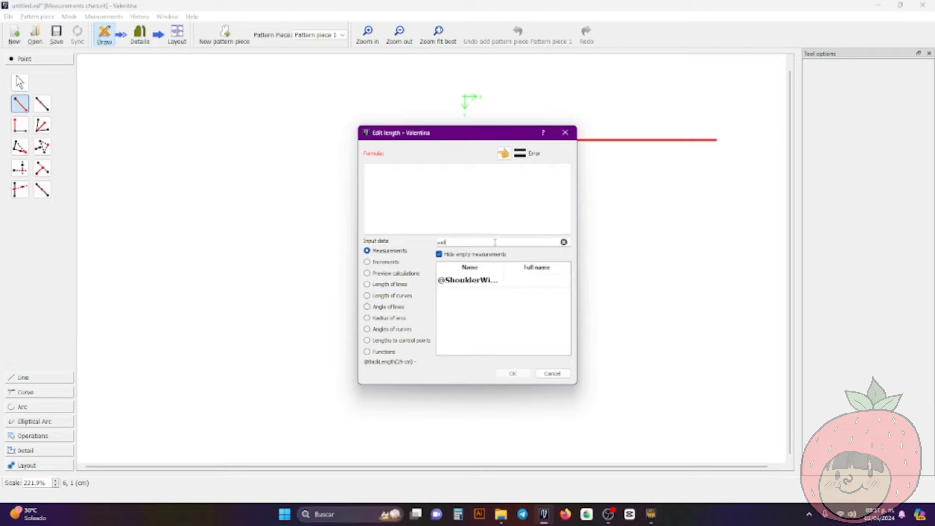
{"action": "double_click", "coordinate": [493, 282]}
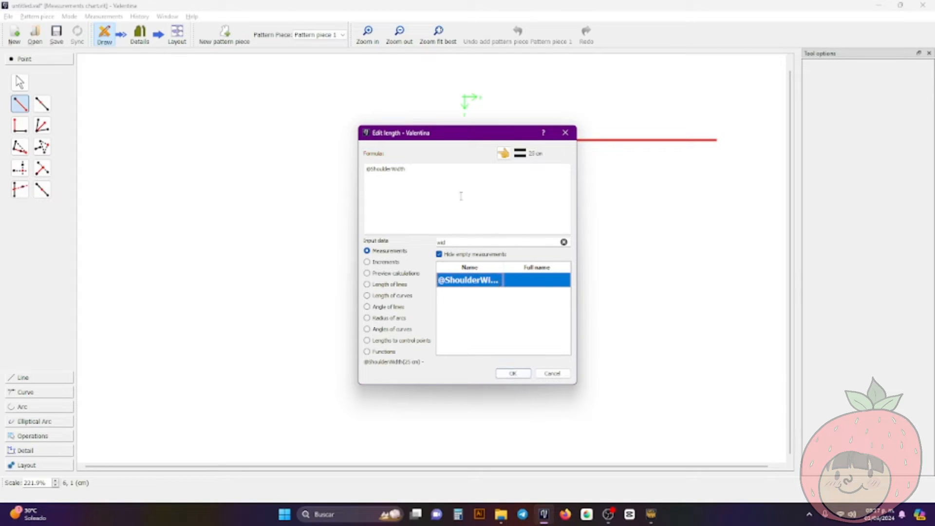
{"action": "left_click", "coordinate": [461, 197]}
{"action": "type", "text": "/2"}
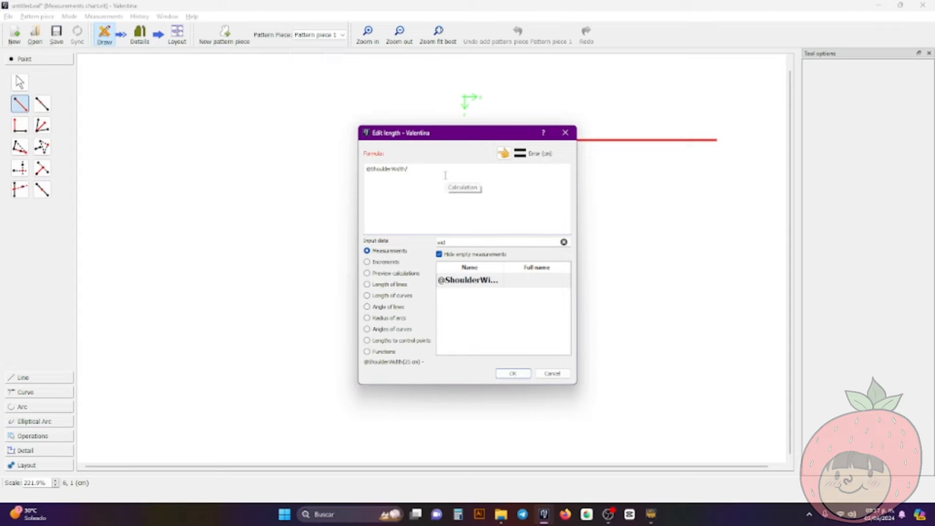
{"action": "left_click", "coordinate": [512, 375]}
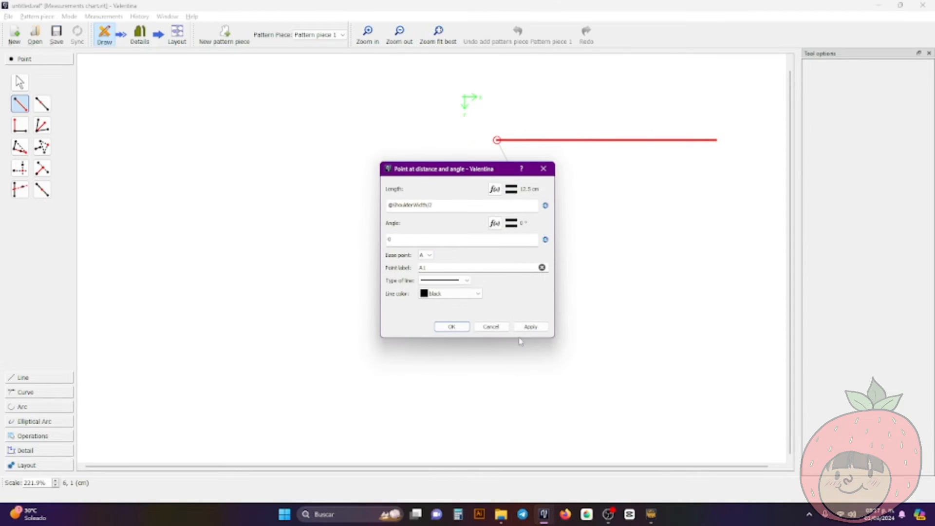
{"action": "left_click", "coordinate": [453, 328]}
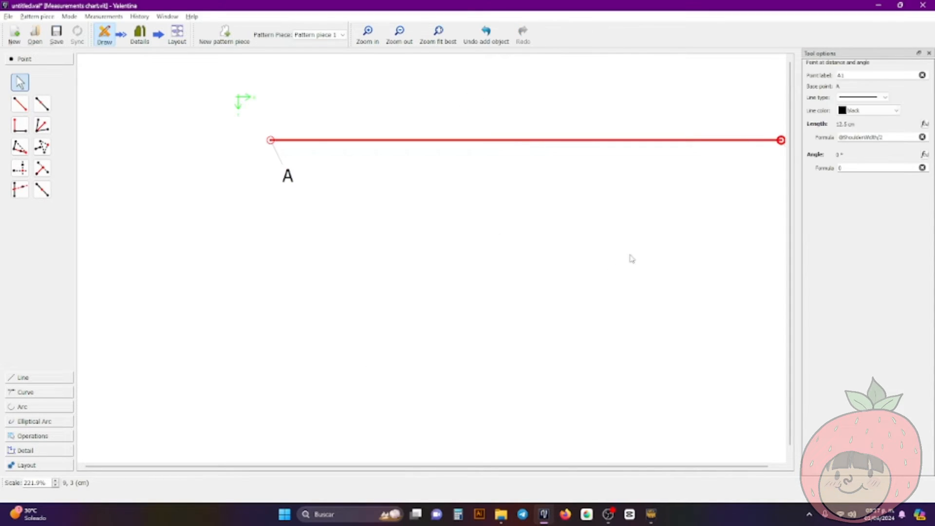
Place a point at distance and angle straight below point A, about 11.7 cm away at 270°
{"action": "scroll", "coordinate": [632, 259], "scroll_direction": "down", "scroll_amount": 5, "text": "ctrl"}
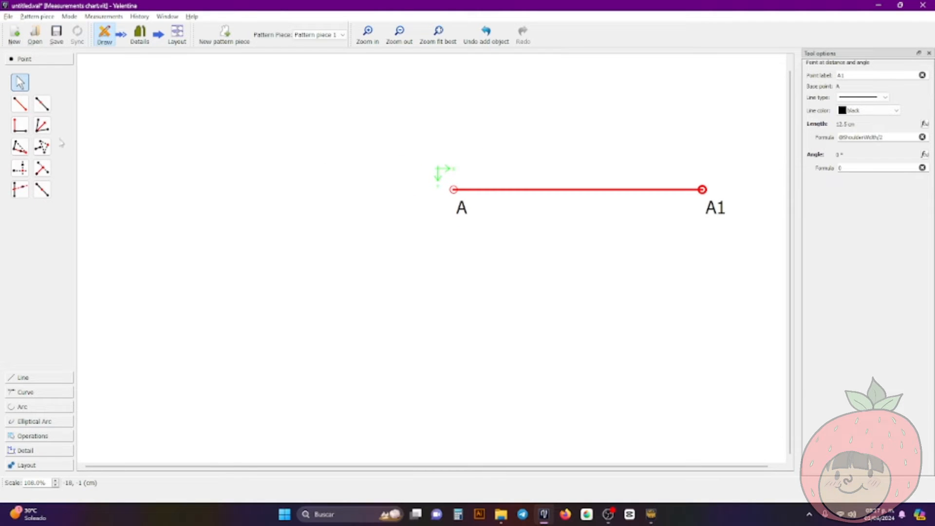
{"action": "left_click", "coordinate": [27, 109]}
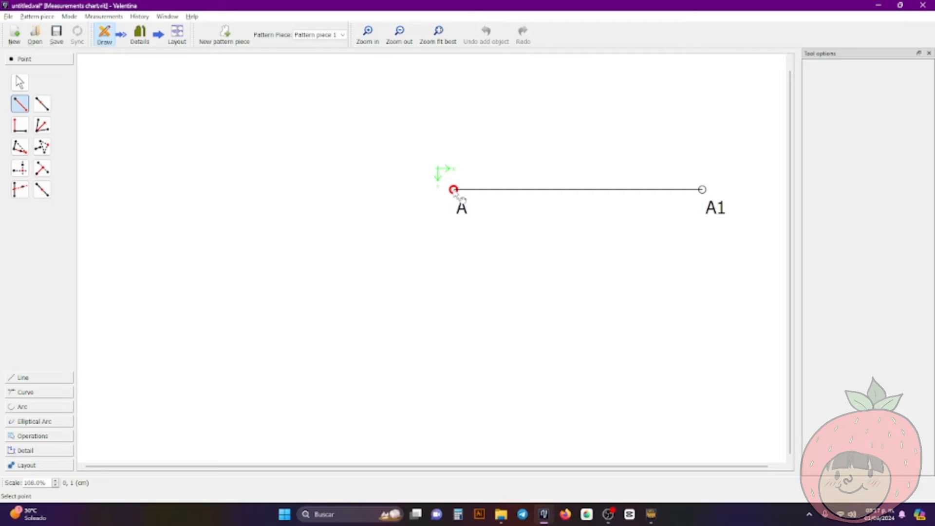
{"action": "left_click", "coordinate": [454, 190]}
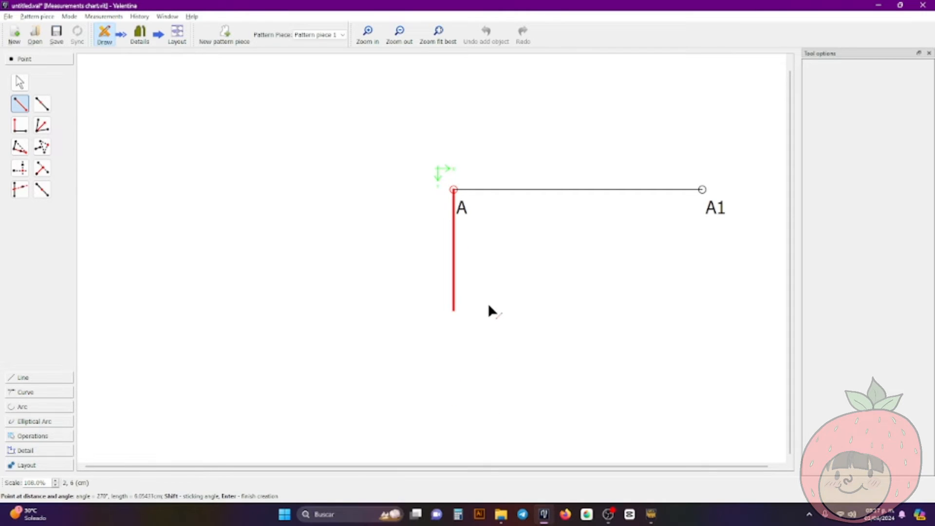
{"action": "left_click", "coordinate": [494, 423]}
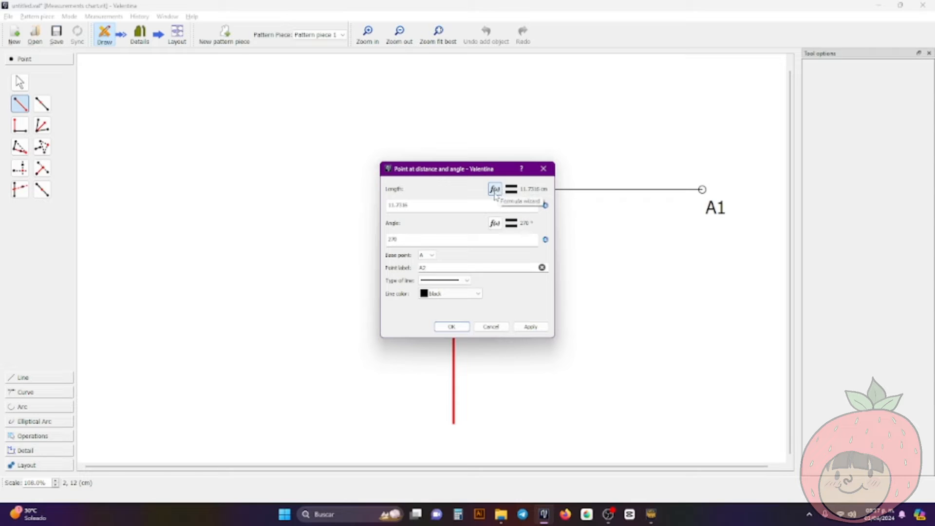
{"action": "left_click", "coordinate": [495, 193]}
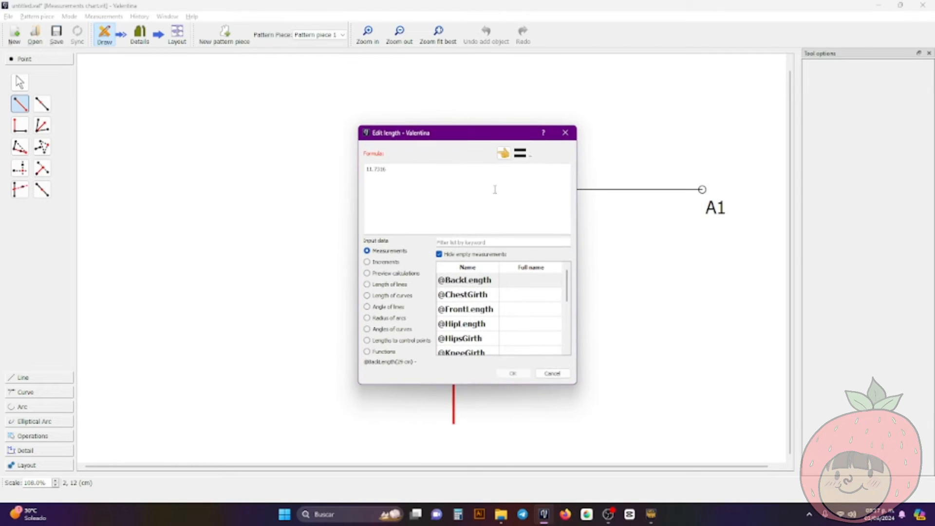
{"action": "double_click", "coordinate": [463, 191]}
{"action": "double_click", "coordinate": [459, 188]}
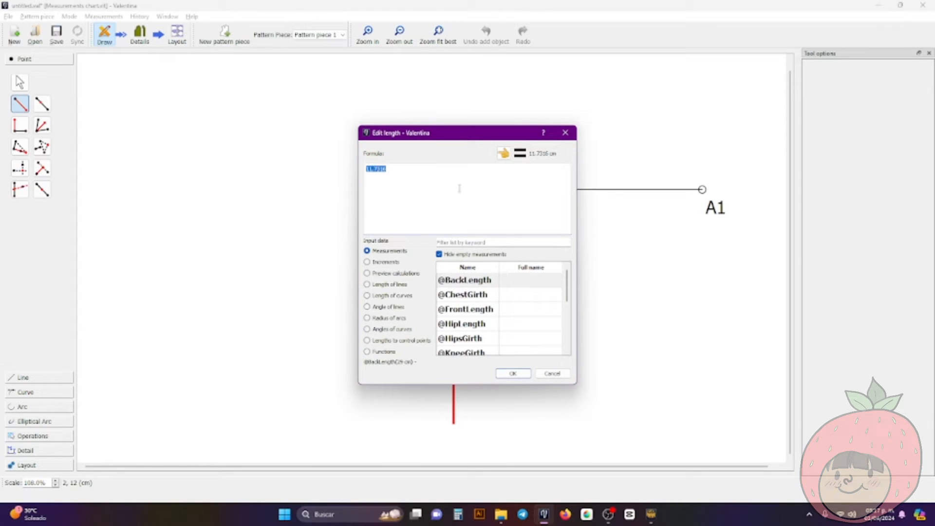
{"action": "key", "text": "BackSpace"}
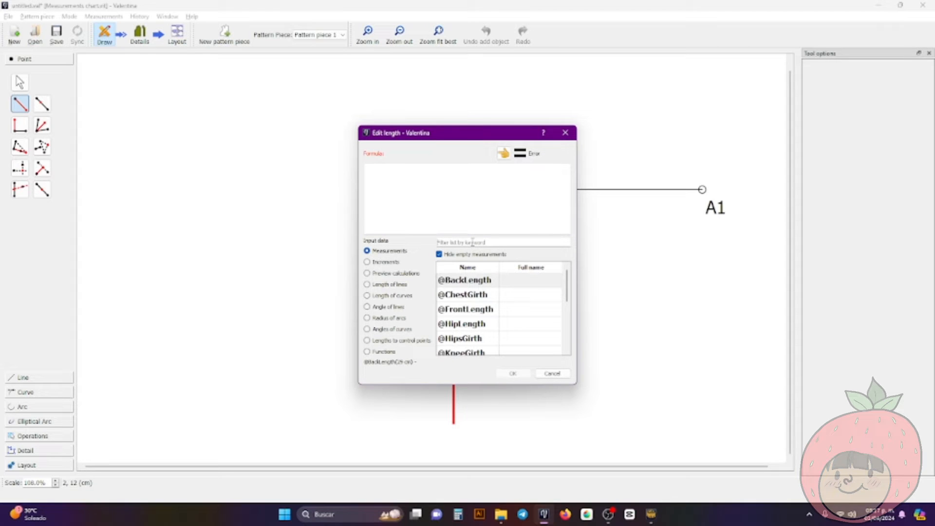
{"action": "left_click", "coordinate": [472, 243]}
{"action": "type", "text": "bac"}
{"action": "double_click", "coordinate": [465, 280]}
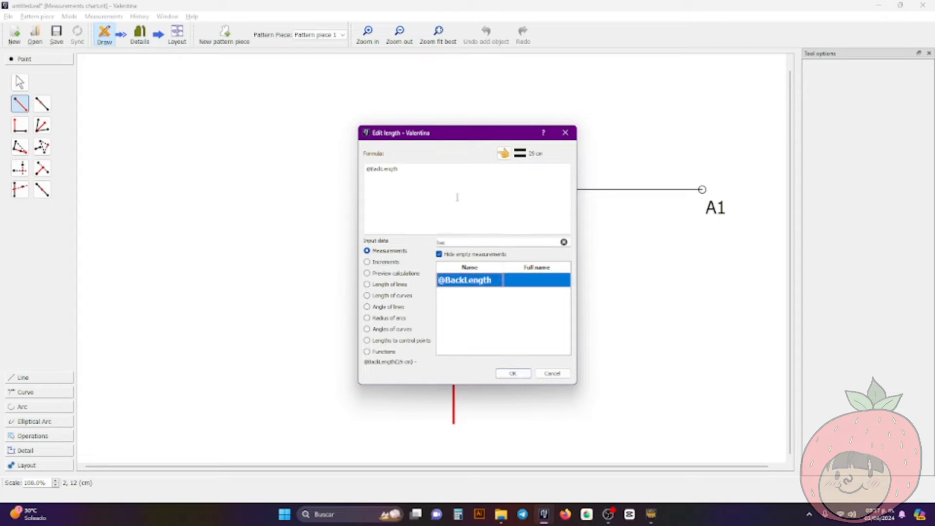
{"action": "left_click", "coordinate": [513, 373]}
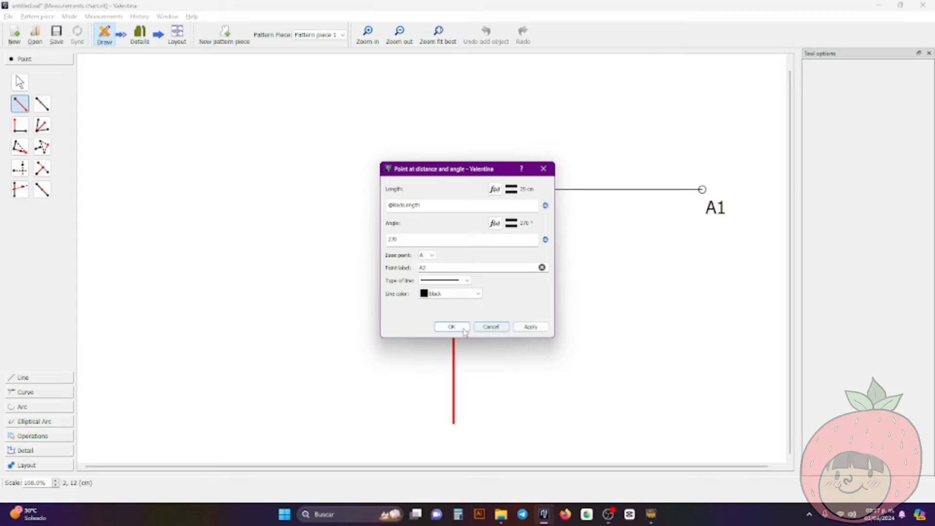
{"action": "left_click", "coordinate": [464, 332]}
{"action": "scroll", "coordinate": [517, 309], "scroll_direction": "down", "scroll_amount": 3, "text": "ctrl"}
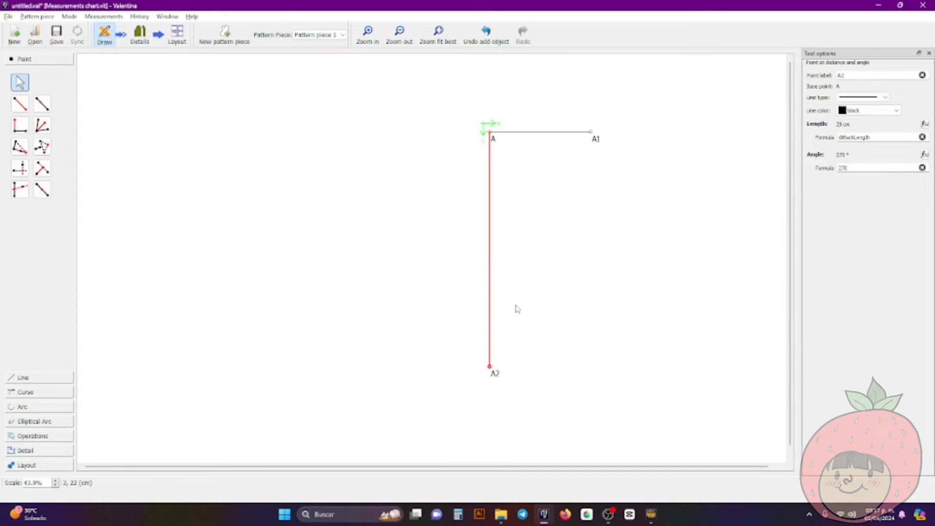
Create a midpoint between points A and A2 with the length formula CurrentLength/2
{"action": "scroll", "coordinate": [517, 309], "scroll_direction": "up", "scroll_amount": 1, "text": "ctrl"}
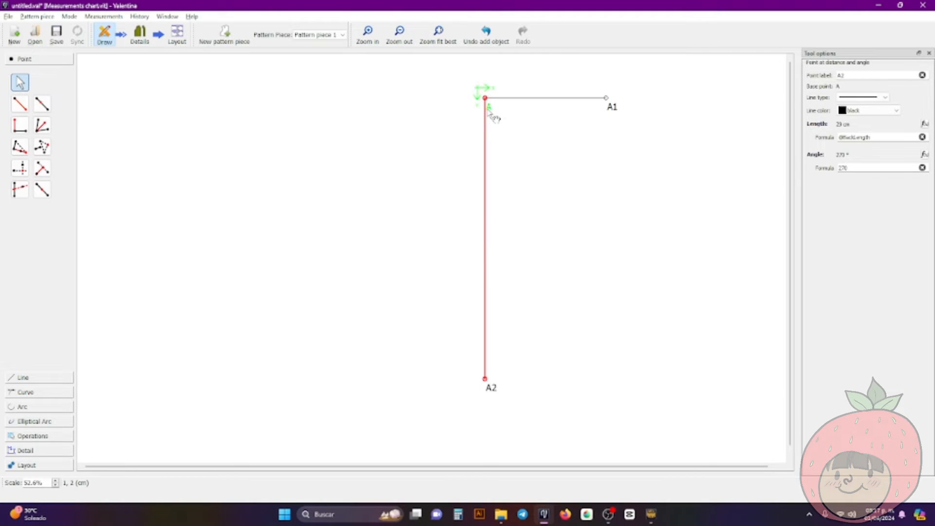
{"action": "left_click", "coordinate": [45, 194]}
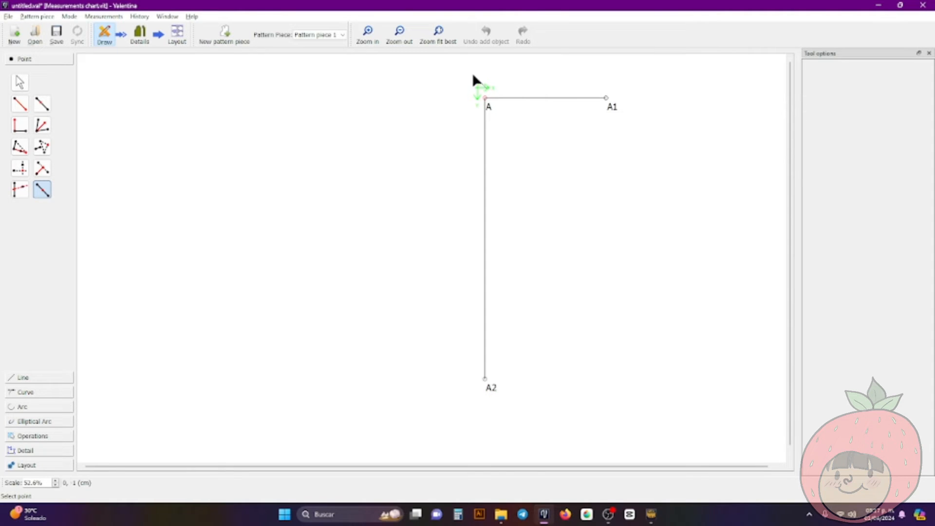
{"action": "left_click", "coordinate": [487, 103]}
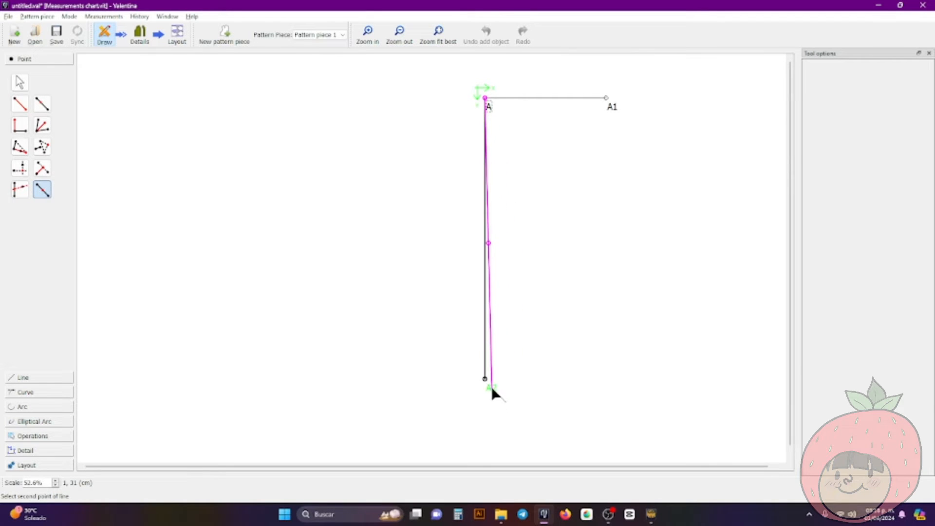
{"action": "left_click", "coordinate": [492, 389]}
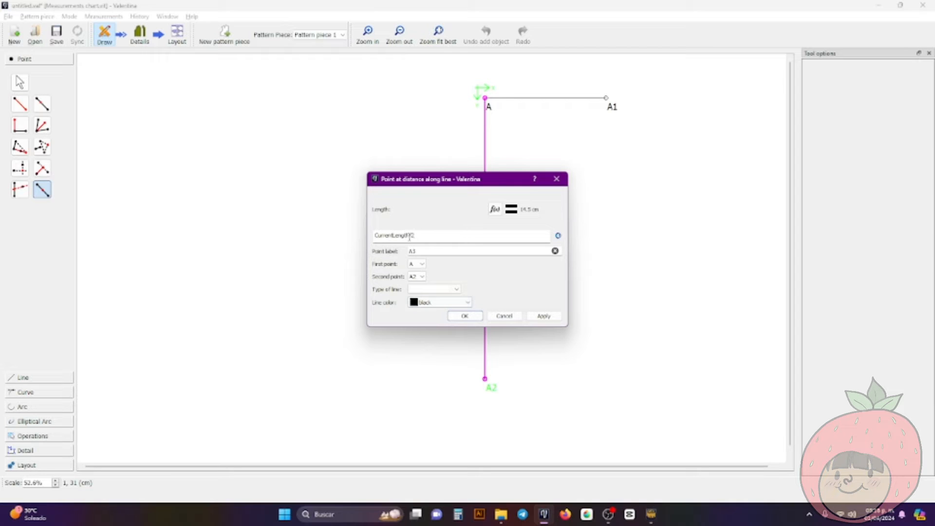
{"action": "left_click", "coordinate": [456, 317]}
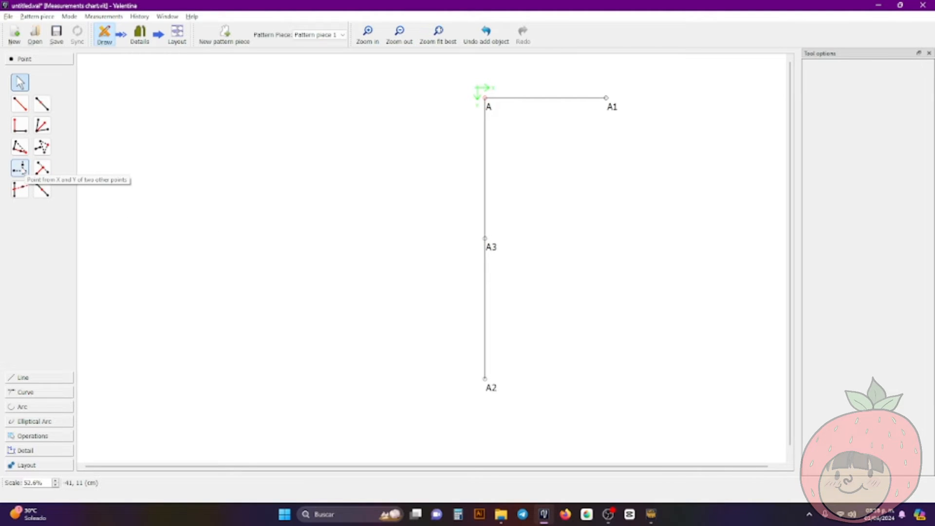
Create a point from the X of point A1 and the Y of midpoint A3
{"action": "left_click", "coordinate": [20, 169]}
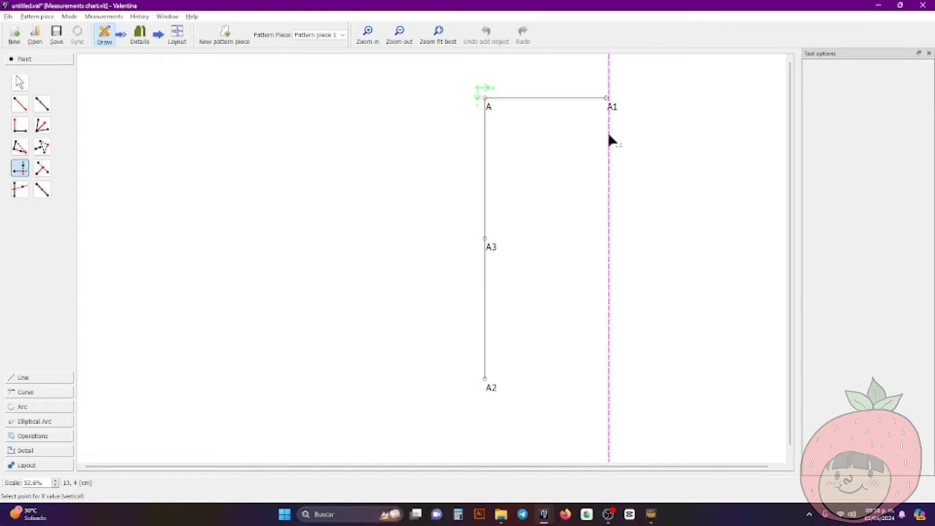
{"action": "left_click", "coordinate": [613, 104]}
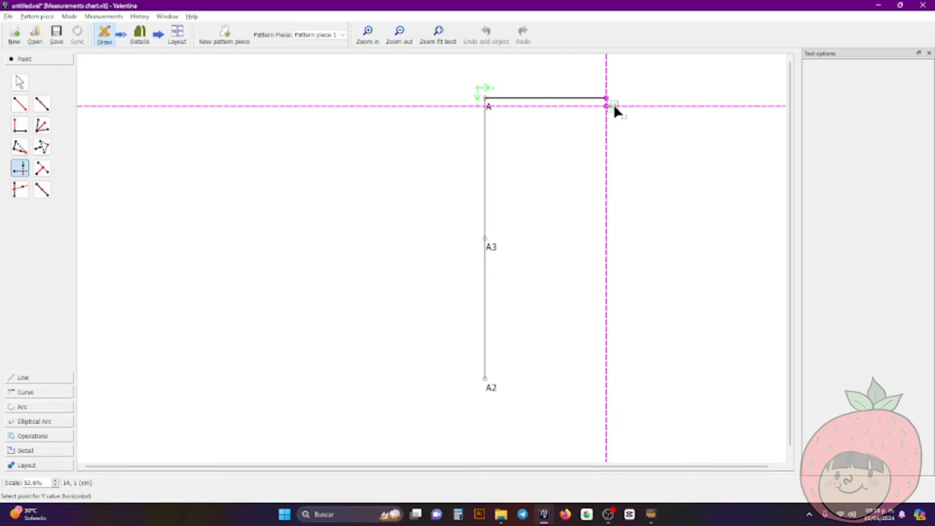
{"action": "left_click", "coordinate": [491, 244]}
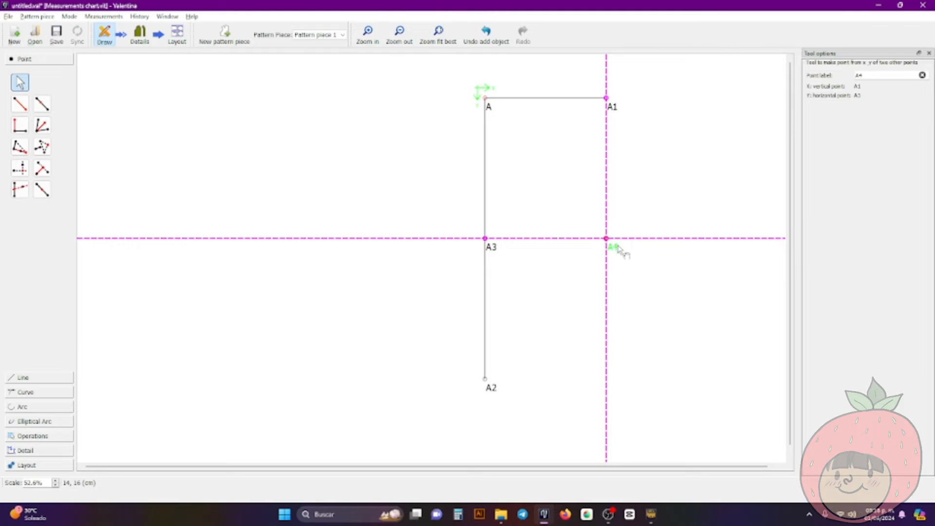
{"action": "left_click", "coordinate": [630, 263]}
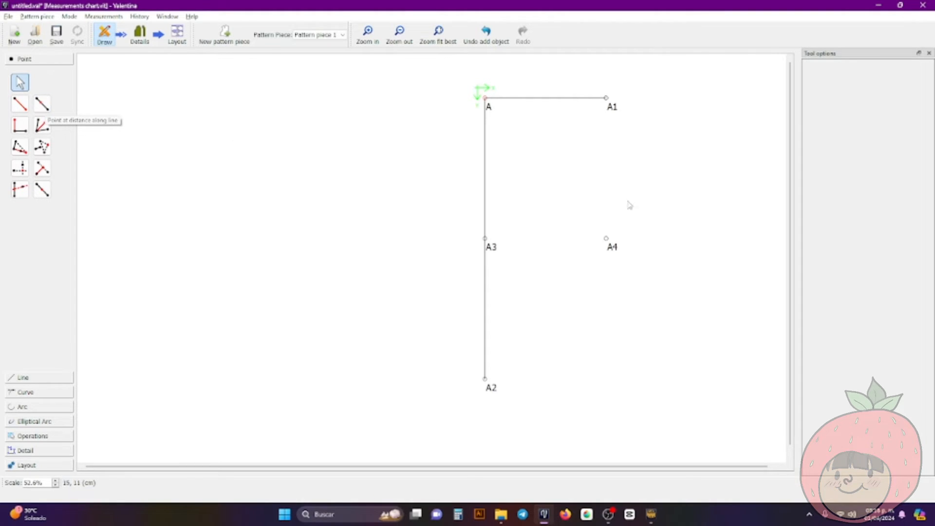
{"action": "left_click", "coordinate": [48, 104]}
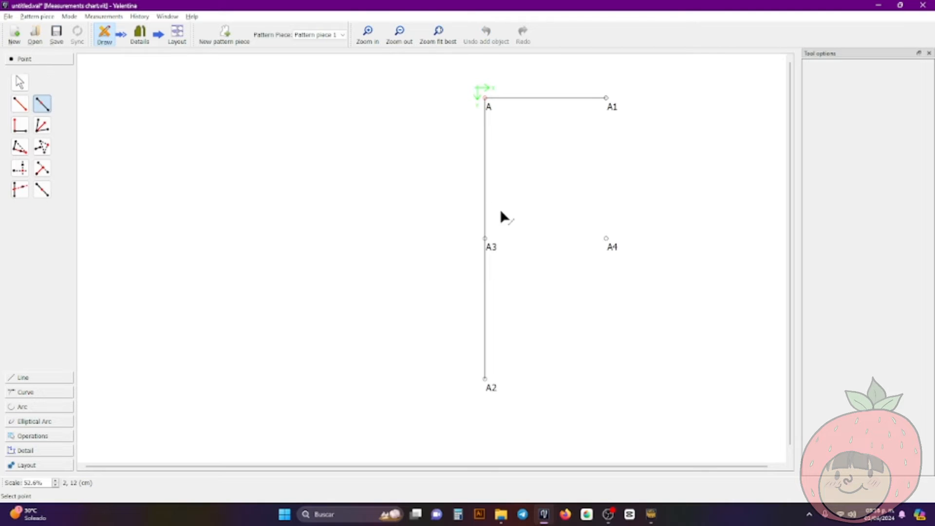
{"action": "left_click", "coordinate": [490, 244]}
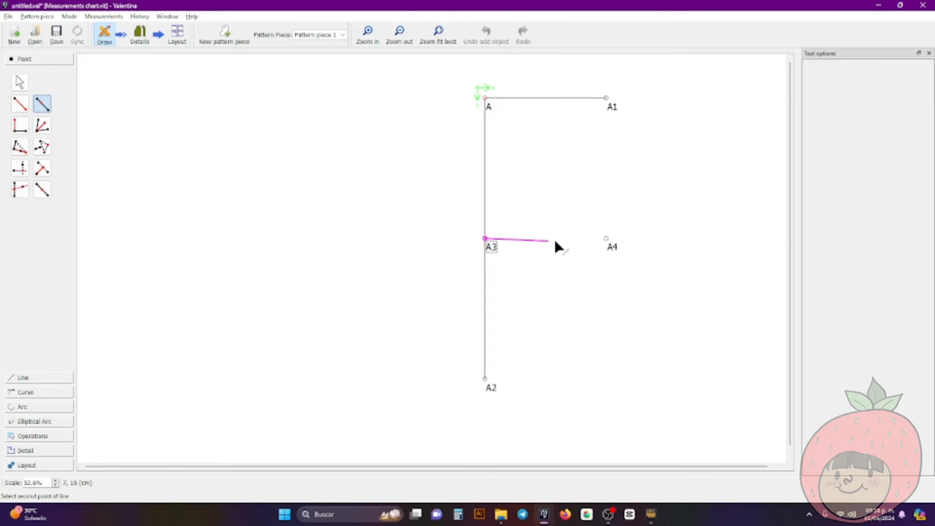
{"action": "left_click", "coordinate": [613, 246]}
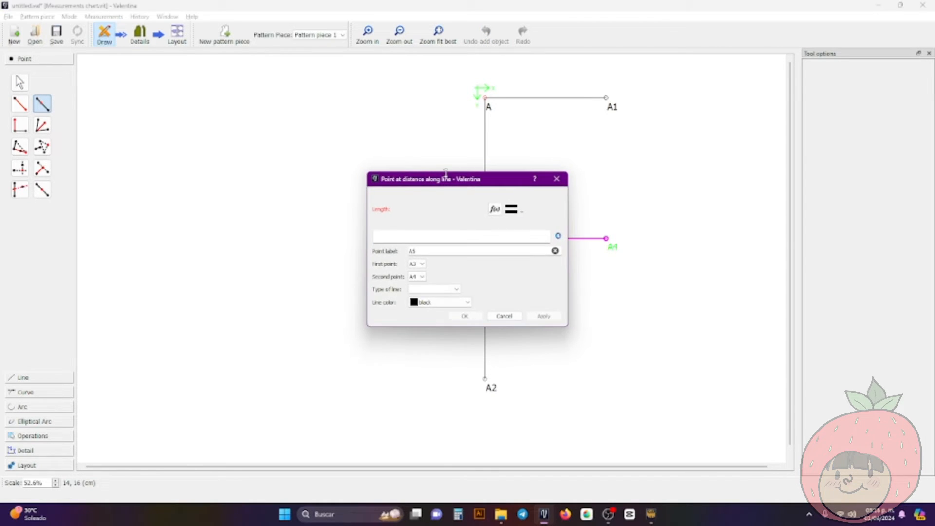
{"action": "left_click_drag", "start_coordinate": [446, 176], "coordinate": [349, 172]}
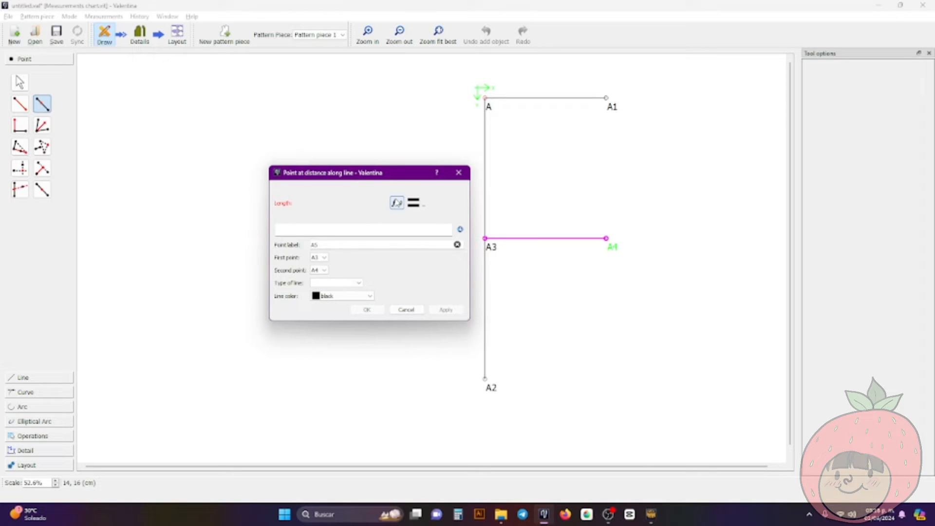
{"action": "left_click", "coordinate": [397, 203]}
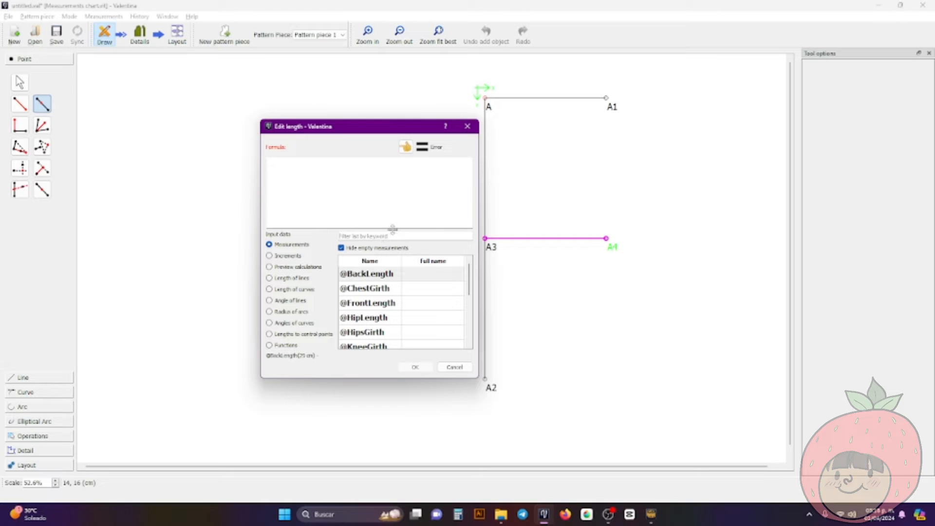
{"action": "double_click", "coordinate": [399, 291]}
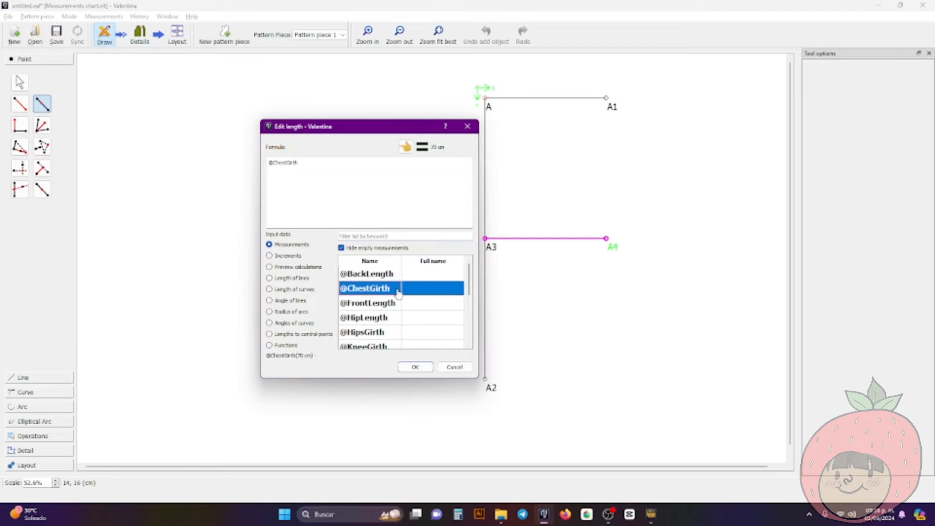
{"action": "left_click", "coordinate": [399, 215]}
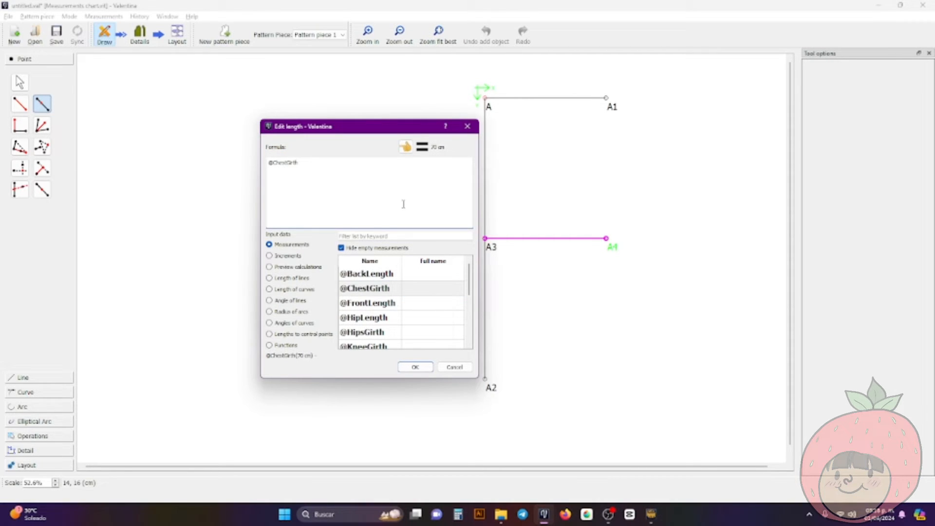
{"action": "type", "text": "/4"}
{"action": "left_click", "coordinate": [415, 367]}
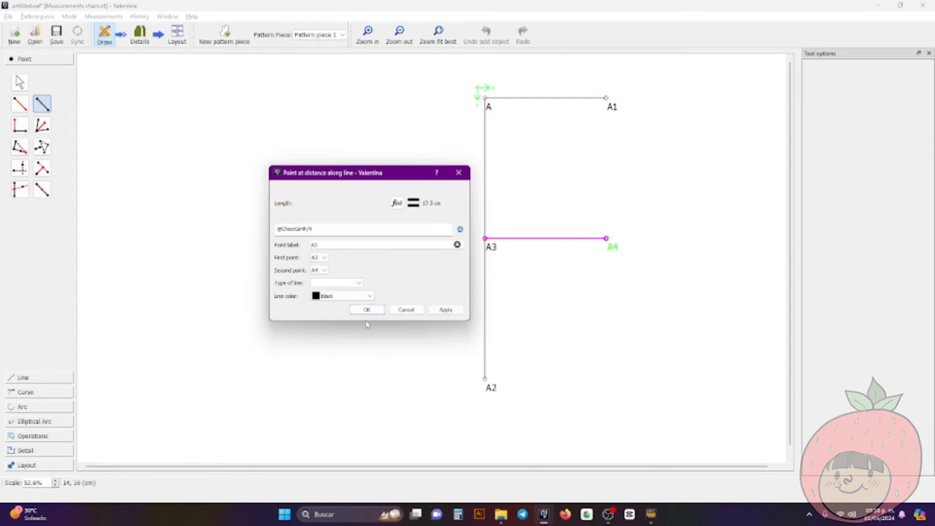
{"action": "left_click", "coordinate": [379, 311]}
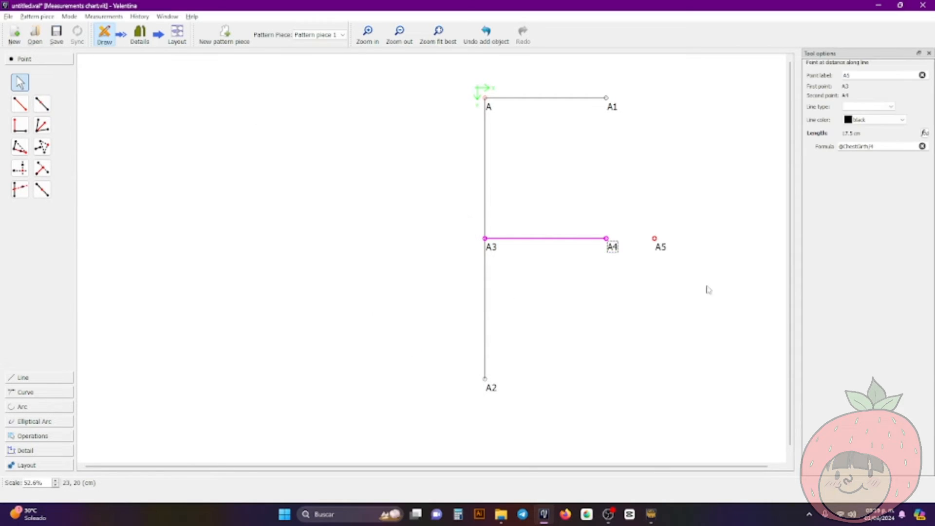
{"action": "left_click", "coordinate": [667, 251]}
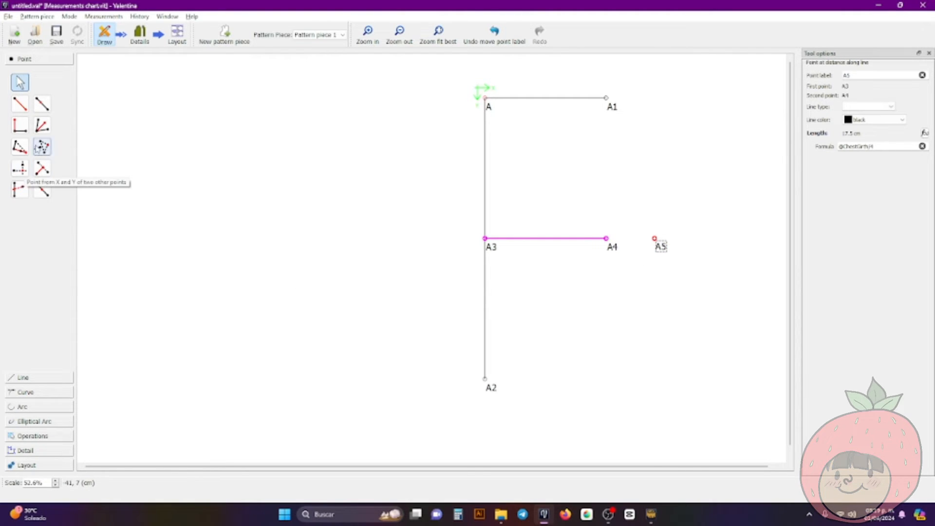
{"action": "left_click", "coordinate": [20, 104]}
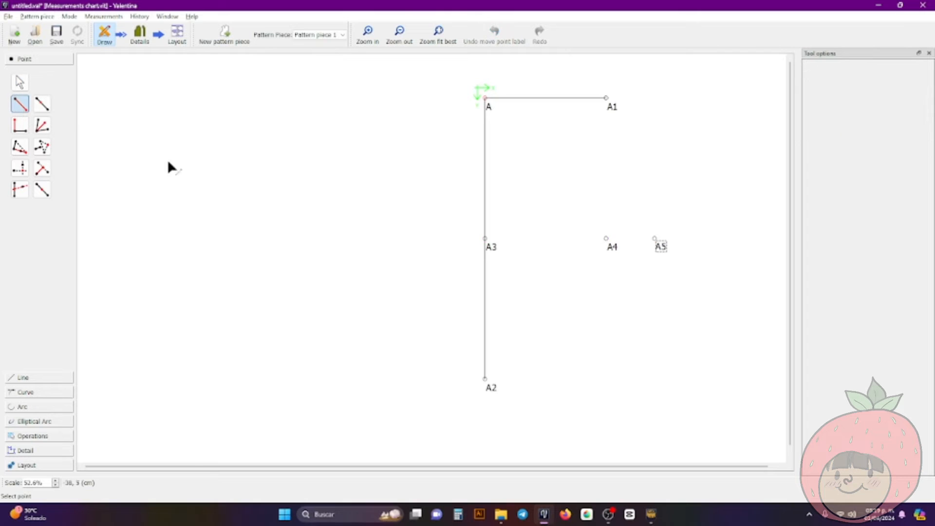
{"action": "left_click", "coordinate": [494, 383]}
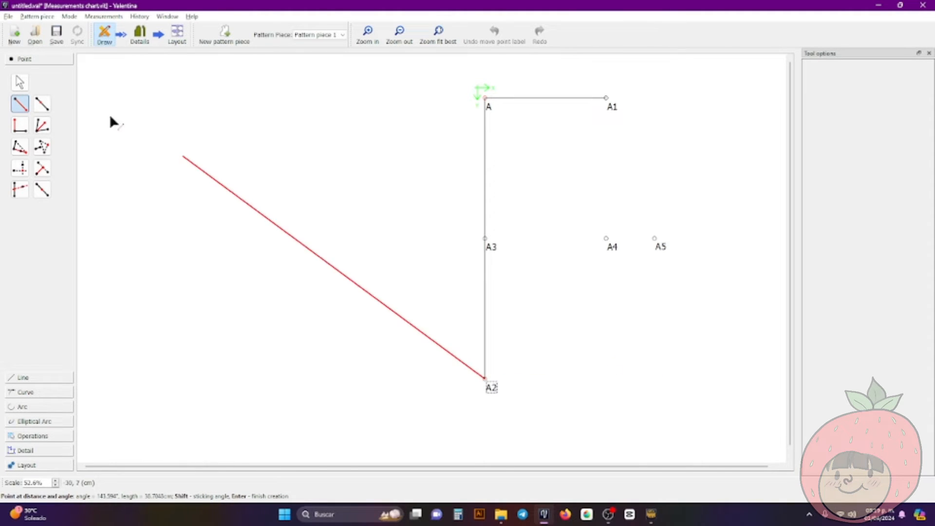
{"action": "left_click", "coordinate": [20, 83]}
{"action": "left_click", "coordinate": [20, 168]}
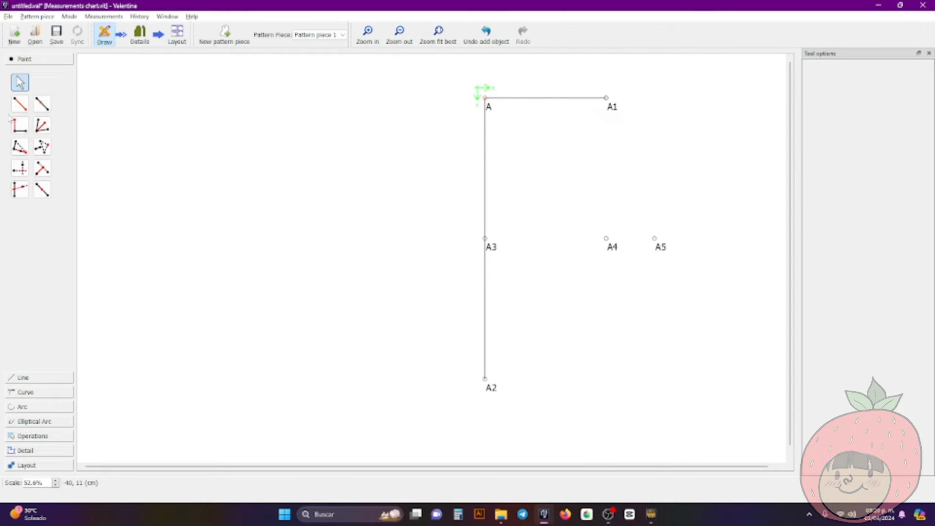
{"action": "left_click", "coordinate": [19, 104]}
{"action": "left_click", "coordinate": [489, 389]}
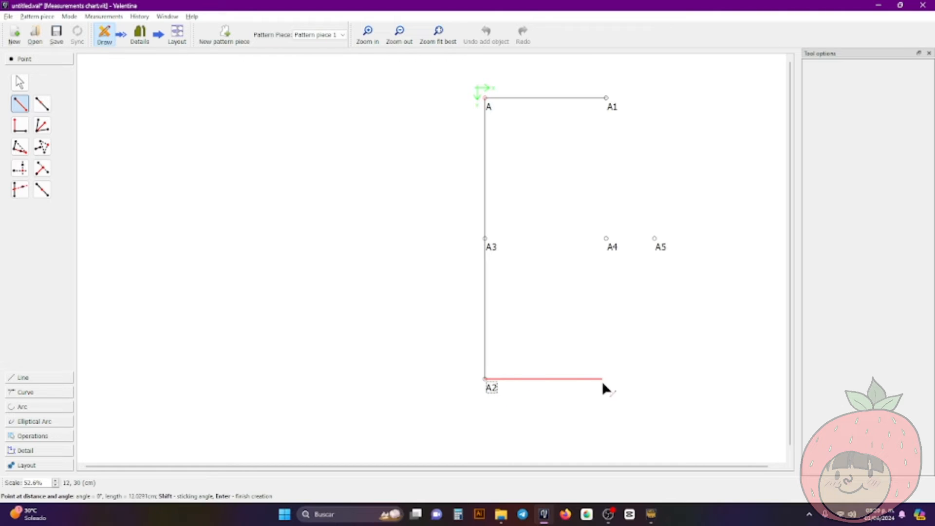
{"action": "left_click", "coordinate": [626, 387]}
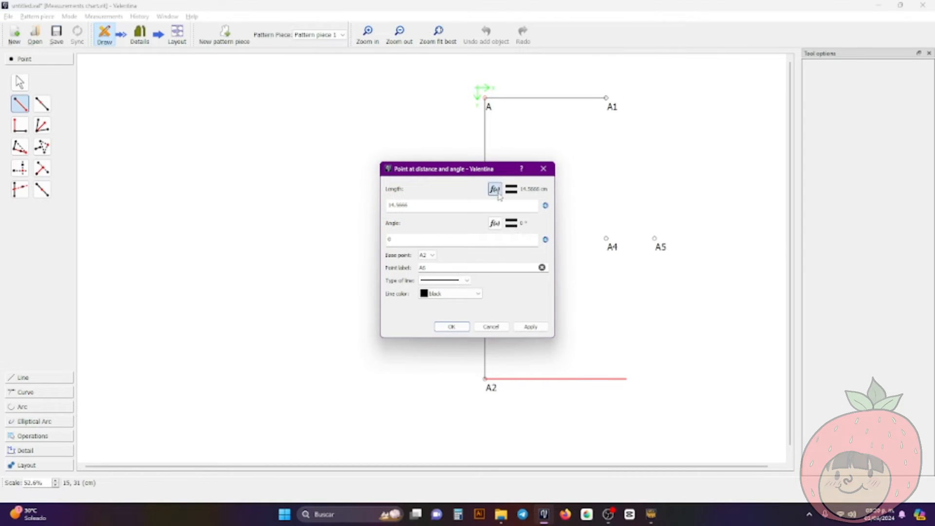
{"action": "left_click", "coordinate": [494, 189]}
{"action": "key", "text": "BackSpace"}
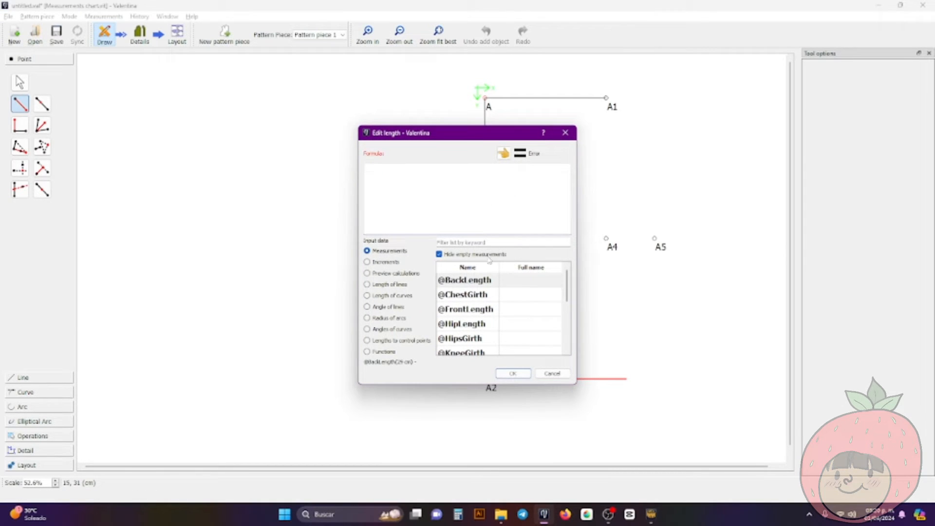
{"action": "left_click", "coordinate": [489, 242]}
{"action": "type", "text": "wa"}
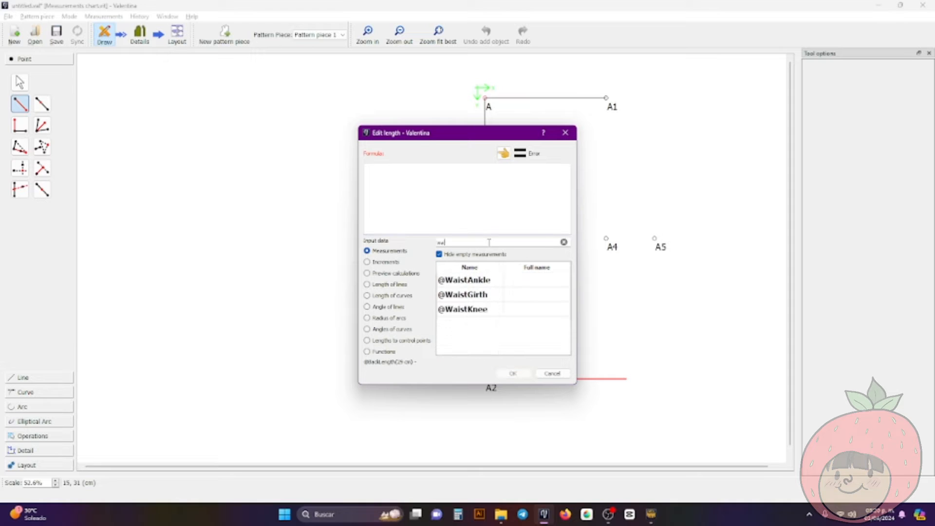
{"action": "double_click", "coordinate": [489, 295]}
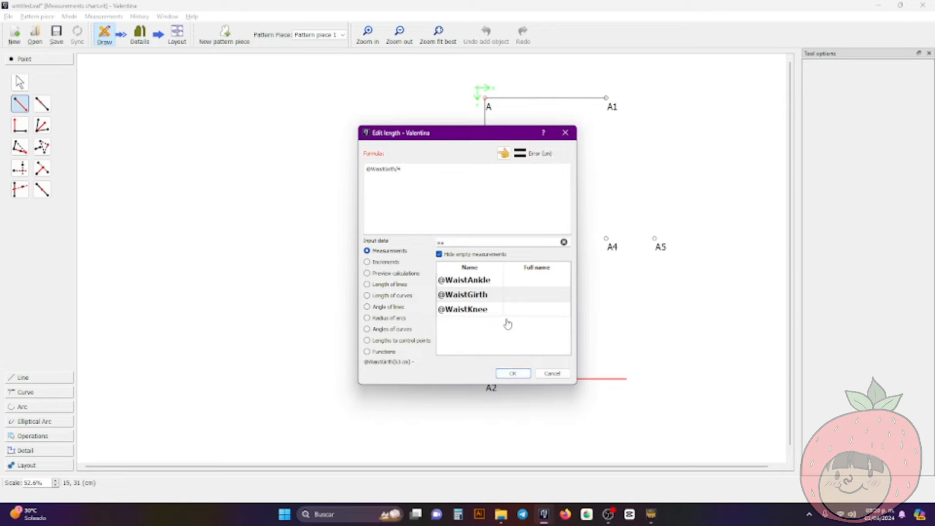
{"action": "left_click", "coordinate": [513, 373]}
{"action": "left_click", "coordinate": [463, 325]}
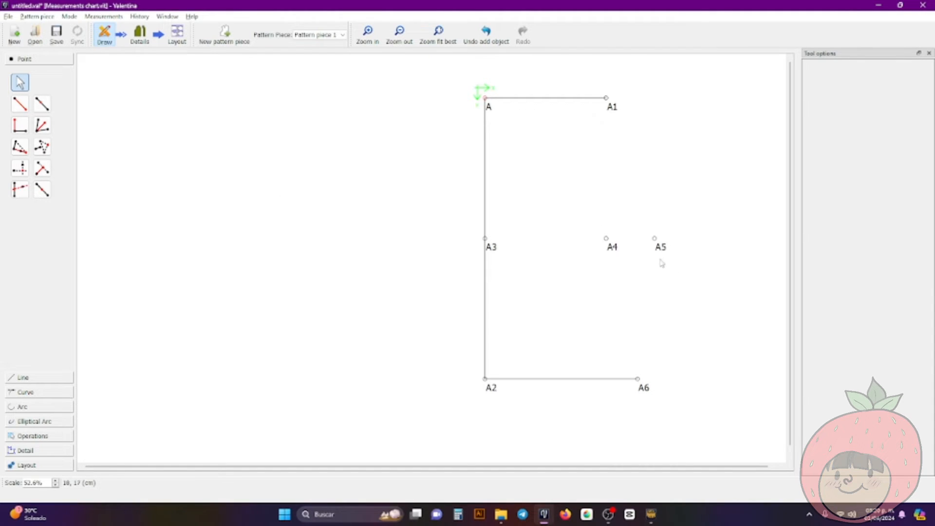
{"action": "left_click", "coordinate": [49, 106]}
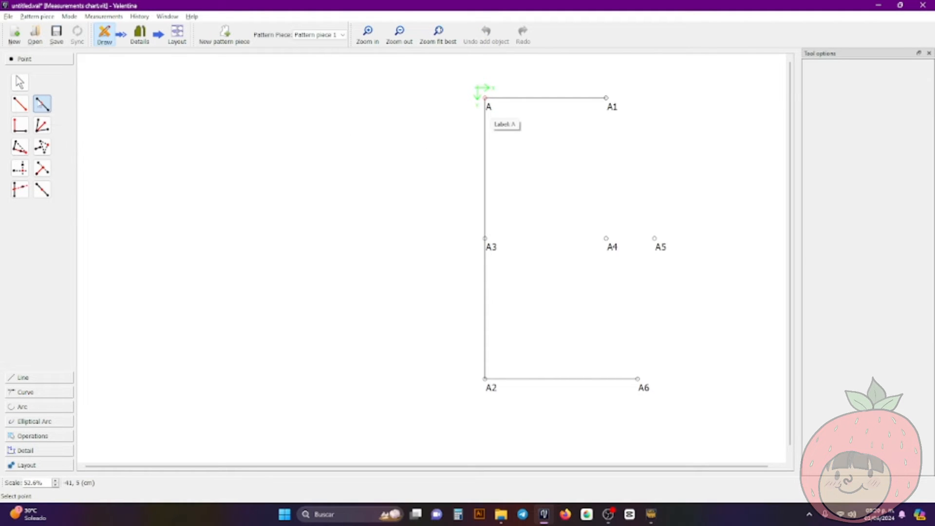
{"action": "left_click", "coordinate": [42, 104]}
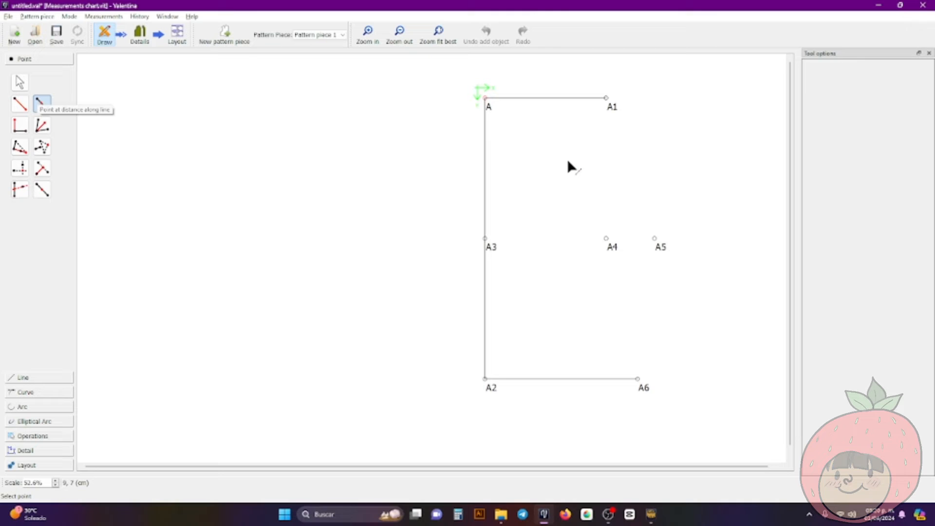
{"action": "left_click", "coordinate": [487, 100]}
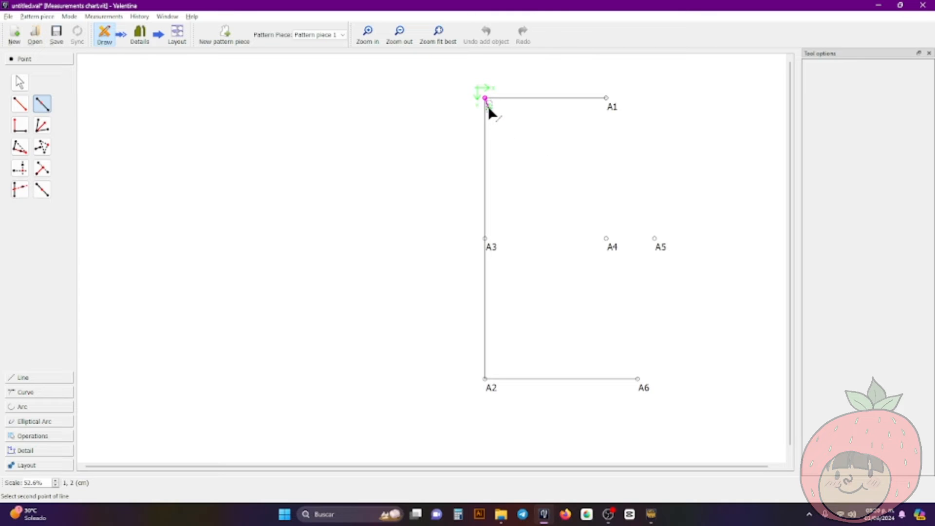
{"action": "left_click", "coordinate": [490, 244]}
{"action": "left_click", "coordinate": [495, 210]}
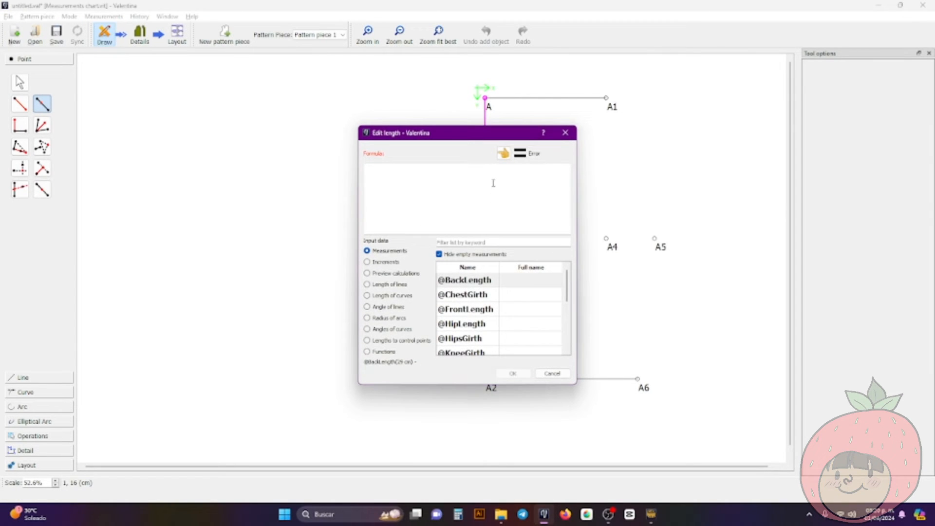
{"action": "left_click_drag", "start_coordinate": [471, 143], "coordinate": [481, 143]}
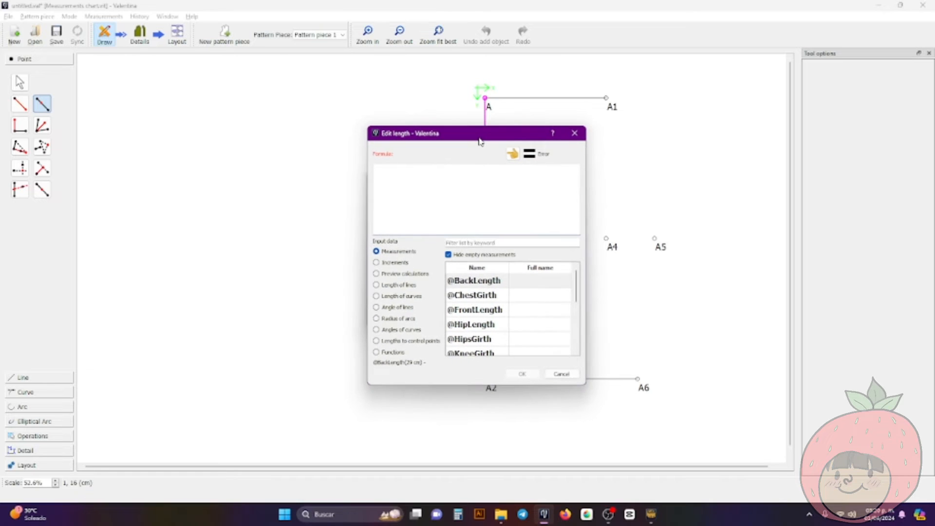
{"action": "type", "text": "neck"}
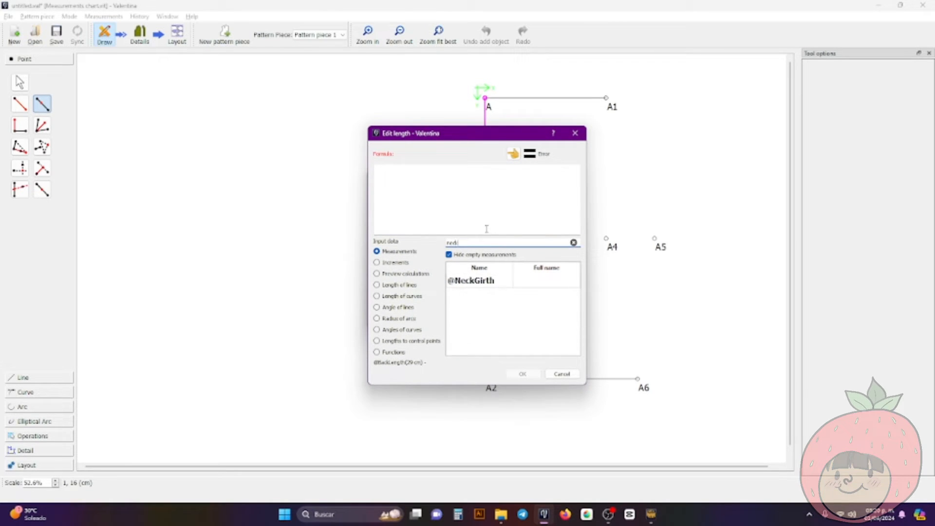
{"action": "double_click", "coordinate": [494, 281]}
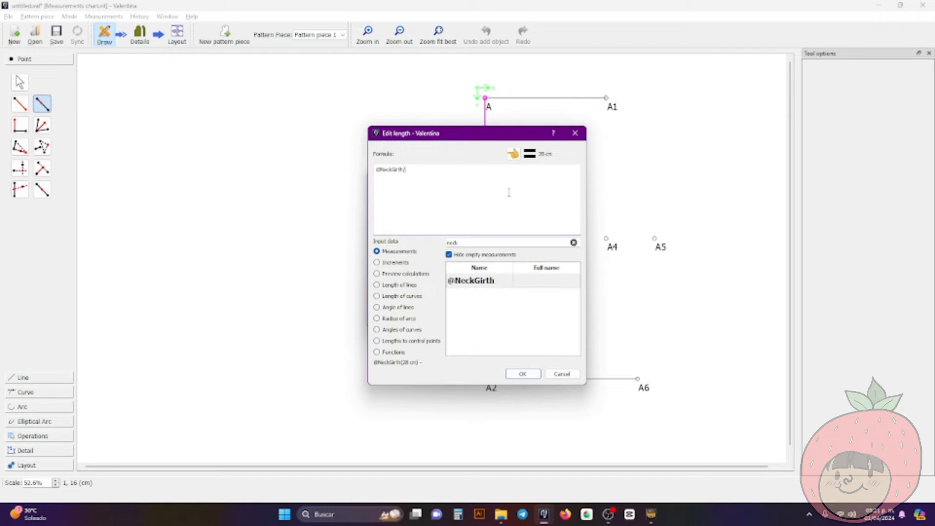
{"action": "type", "text": "2"}
{"action": "left_click", "coordinate": [522, 374]}
{"action": "left_click", "coordinate": [466, 316]}
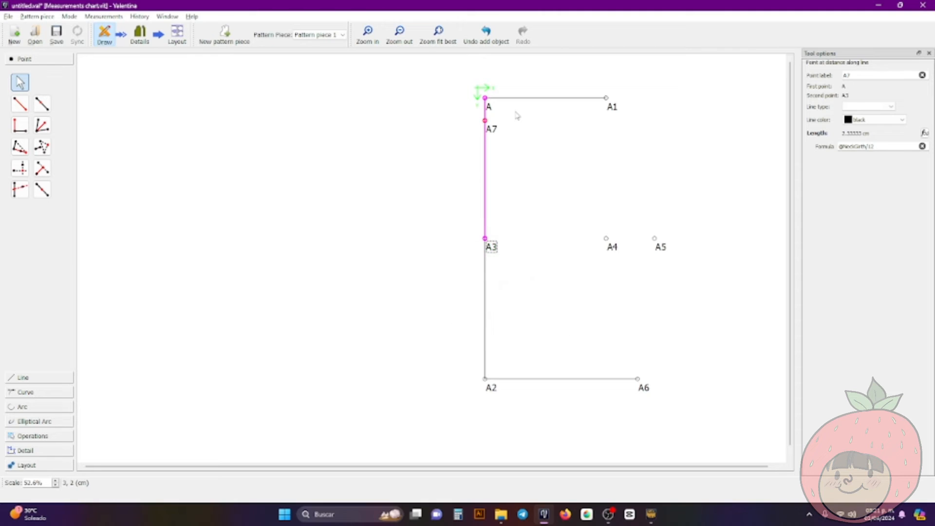
{"action": "left_click", "coordinate": [42, 104]}
{"action": "left_click", "coordinate": [489, 101]}
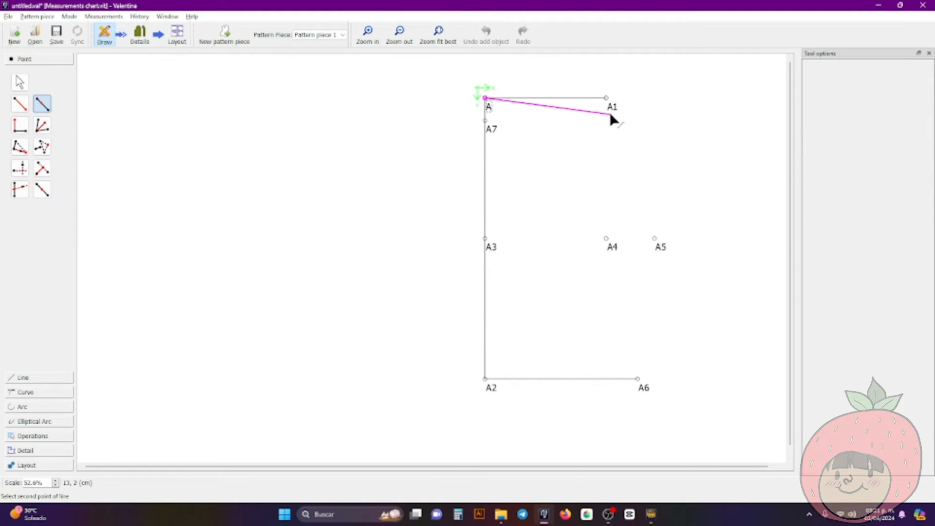
{"action": "left_click", "coordinate": [614, 109]}
{"action": "left_click", "coordinate": [491, 210]}
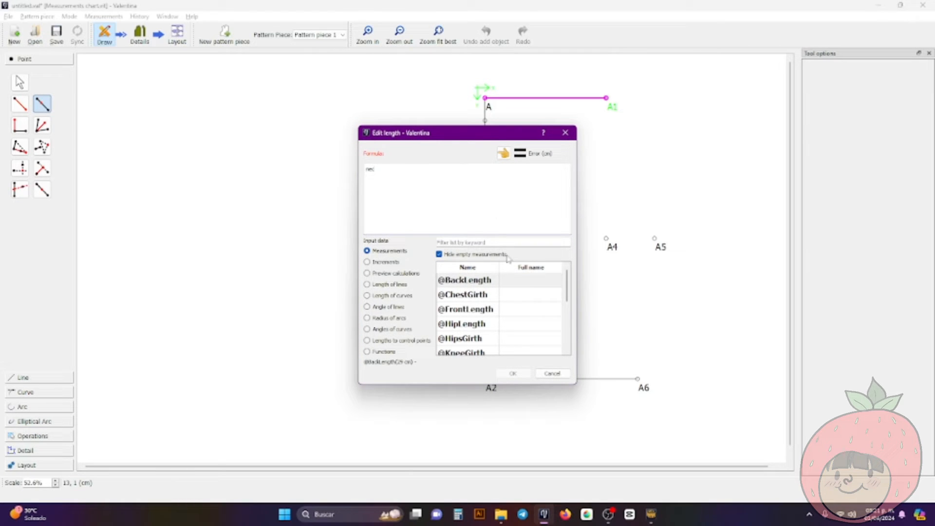
{"action": "key", "text": "BackSpace"}
{"action": "left_click", "coordinate": [479, 242]}
{"action": "type", "text": "nec"}
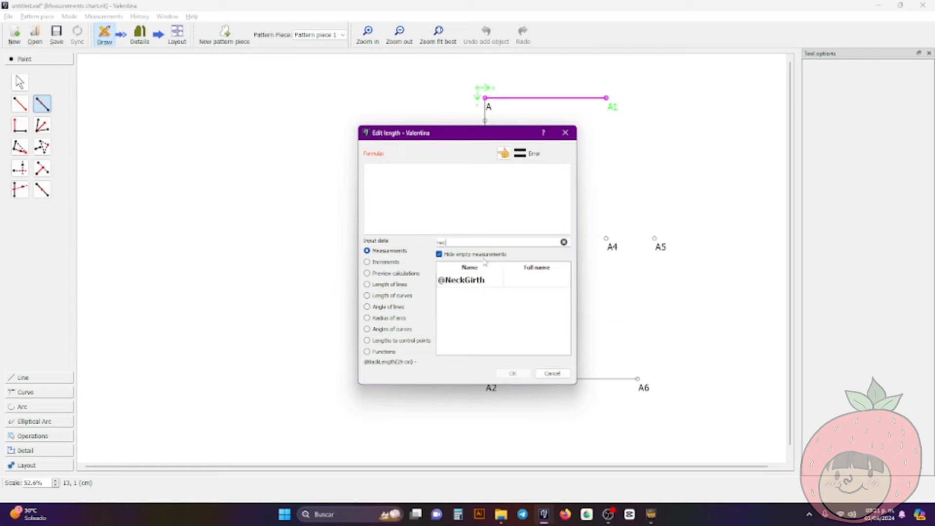
{"action": "double_click", "coordinate": [481, 280]}
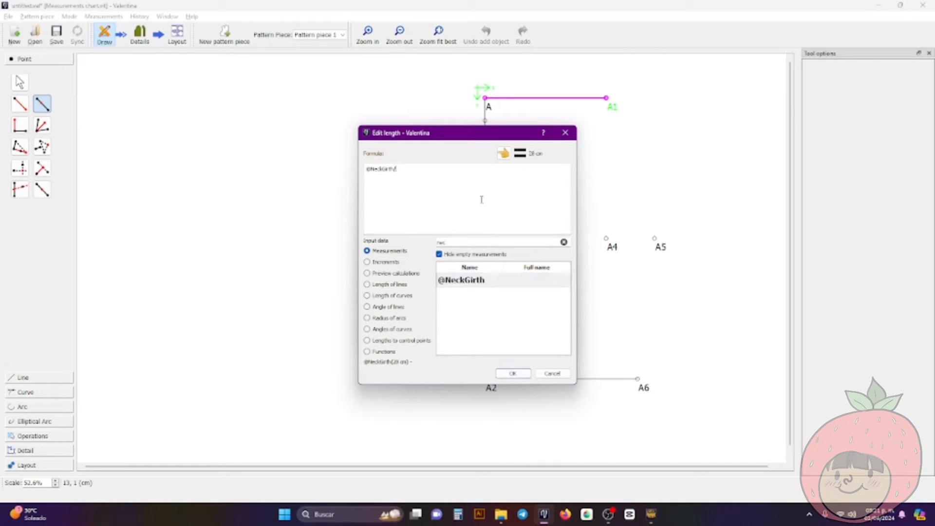
{"action": "left_click", "coordinate": [514, 374]}
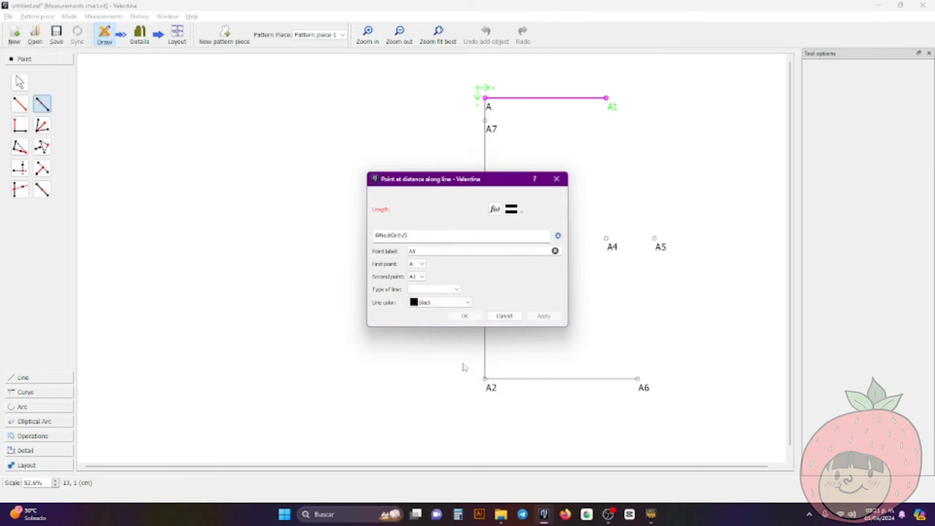
{"action": "left_click", "coordinate": [465, 317]}
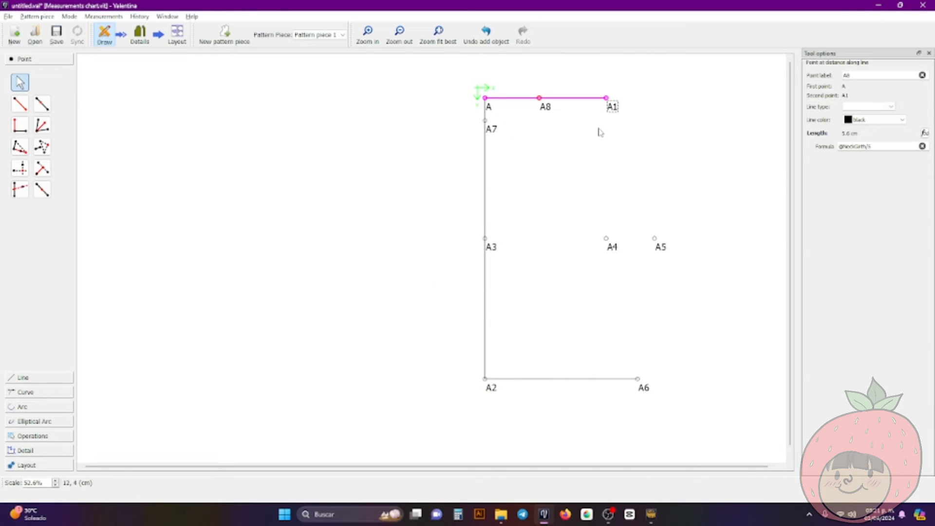
{"action": "left_click", "coordinate": [585, 140]}
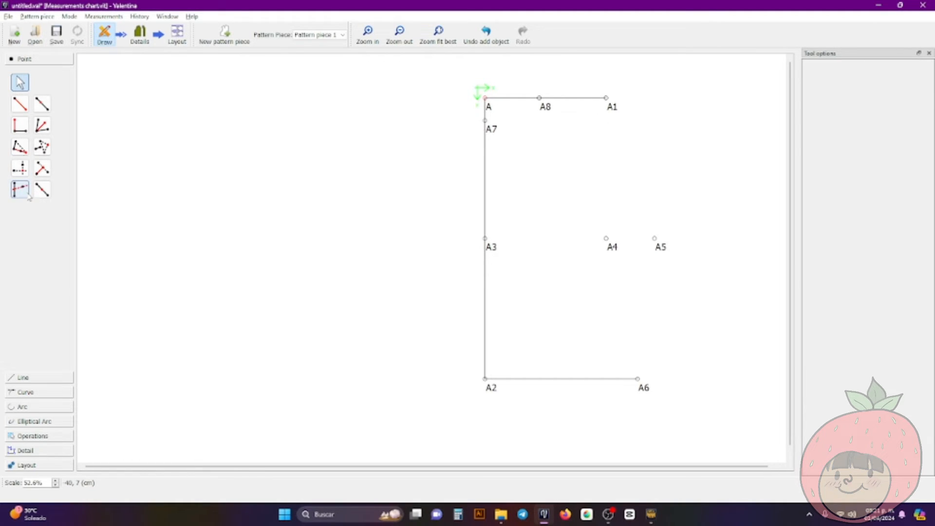
Create a point from the X of point A1 and the Y of point A7
{"action": "left_click", "coordinate": [20, 168]}
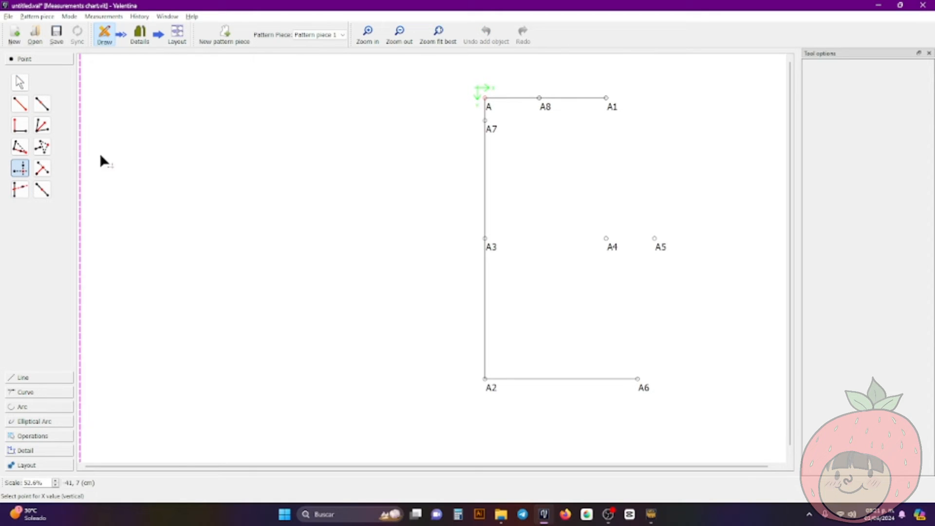
{"action": "left_click", "coordinate": [612, 106]}
{"action": "left_click", "coordinate": [492, 128]}
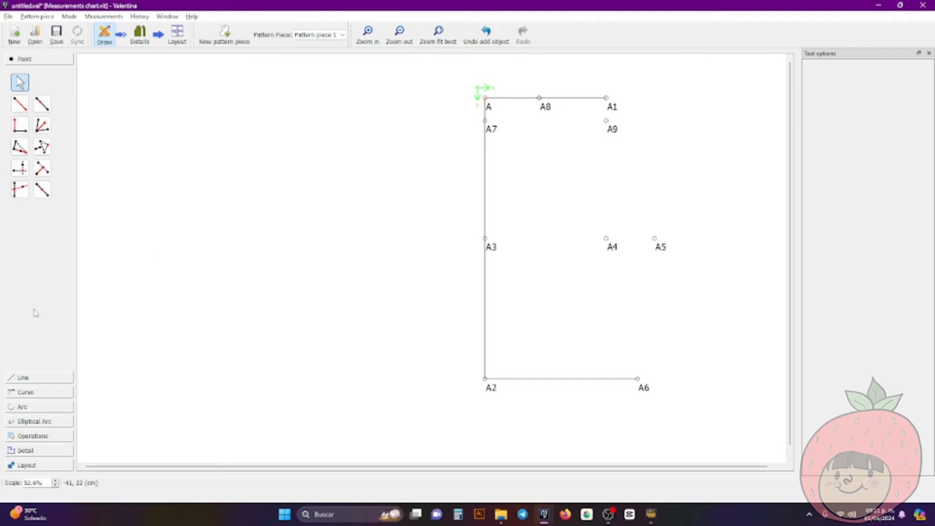
Create a point 2 cm from A6 at an angle of 0°, extending the waist line
{"action": "left_click", "coordinate": [25, 110]}
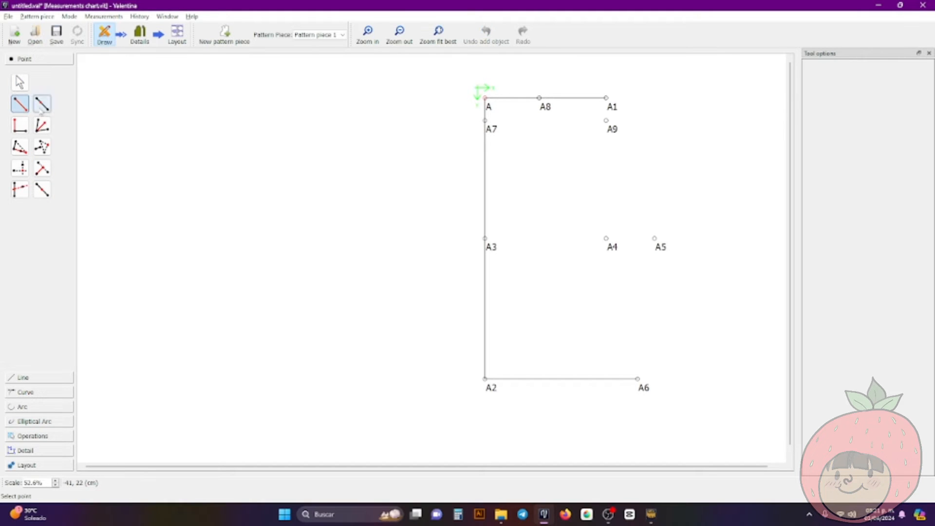
{"action": "left_click", "coordinate": [641, 387]}
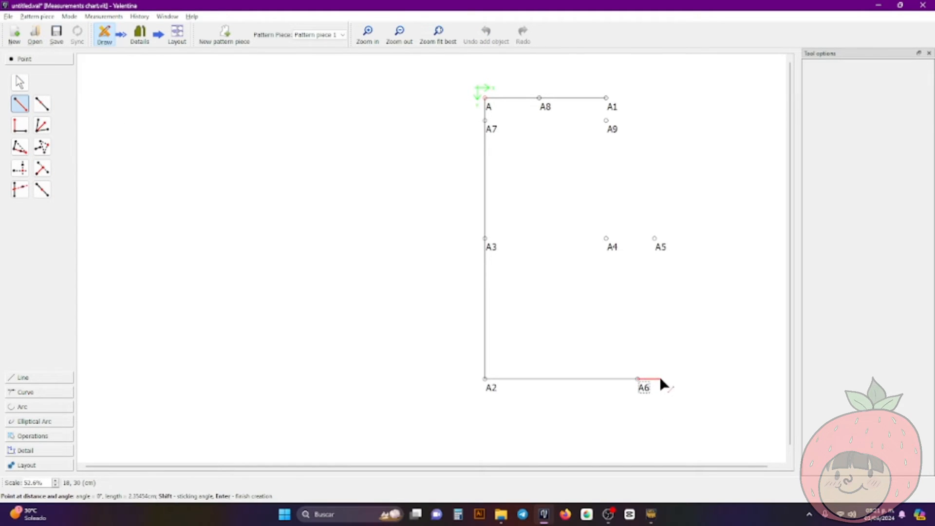
{"action": "left_click", "coordinate": [654, 382]}
{"action": "double_click", "coordinate": [433, 207]}
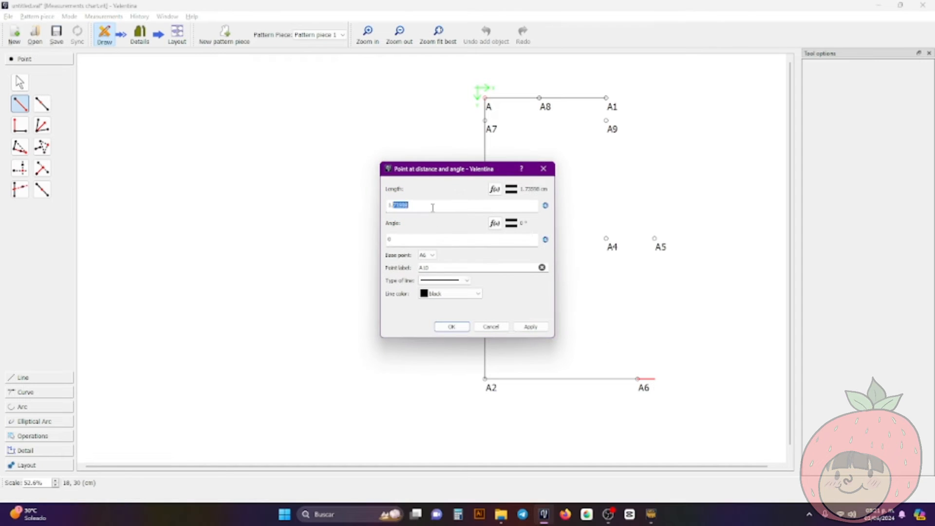
{"action": "type", "text": "2"}
{"action": "left_click", "coordinate": [452, 326]}
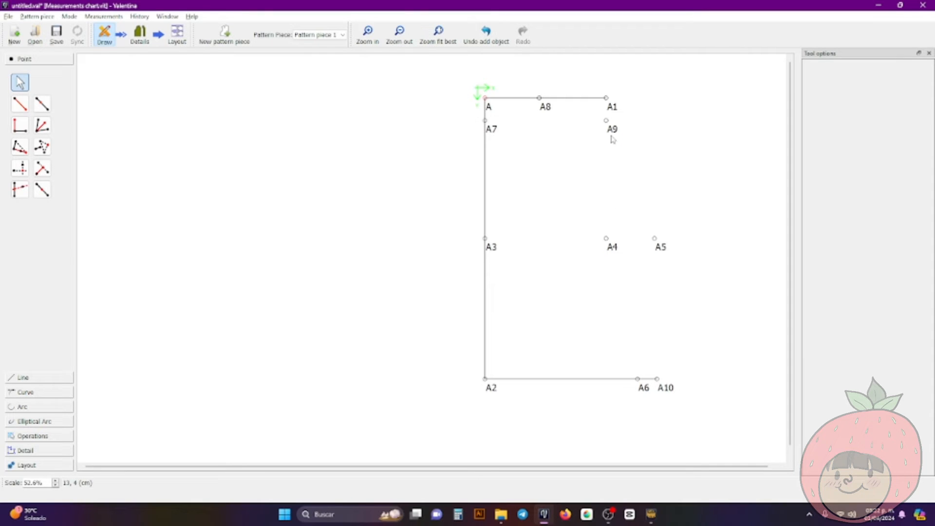
Create a midpoint between points A9 and A4 with the length formula CurrentLength/2
{"action": "left_click", "coordinate": [43, 191]}
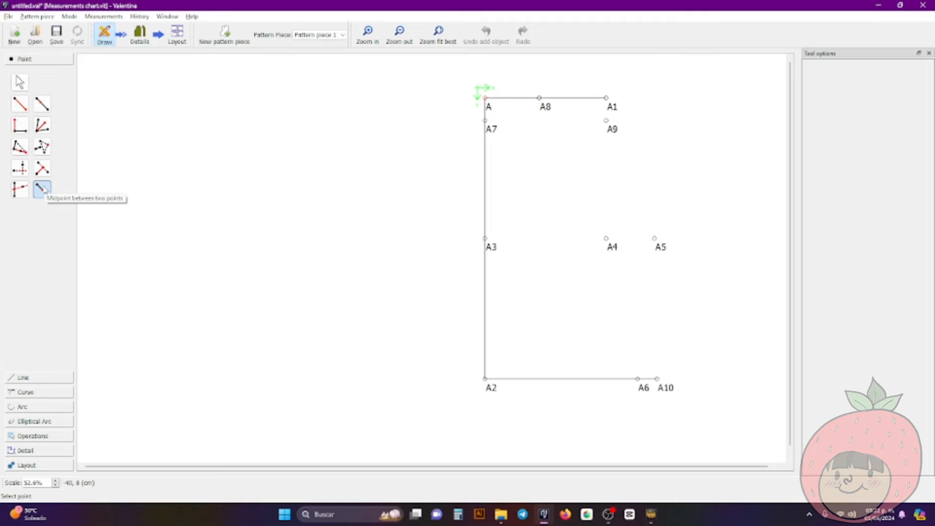
{"action": "left_click", "coordinate": [612, 126]}
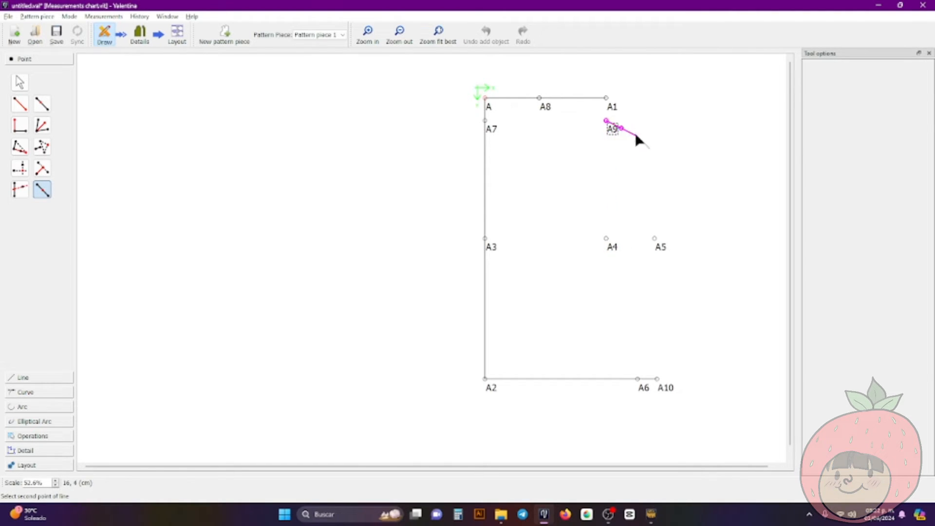
{"action": "left_click", "coordinate": [610, 244]}
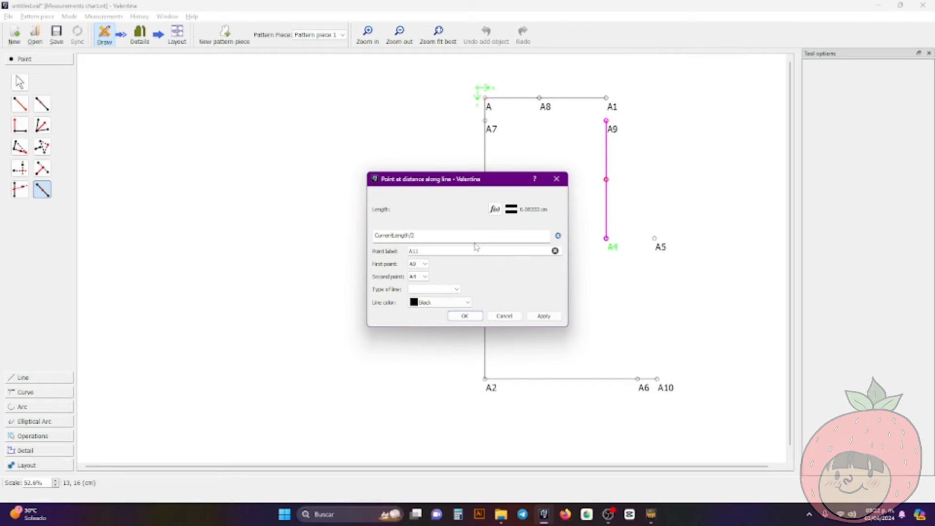
{"action": "left_click", "coordinate": [476, 317]}
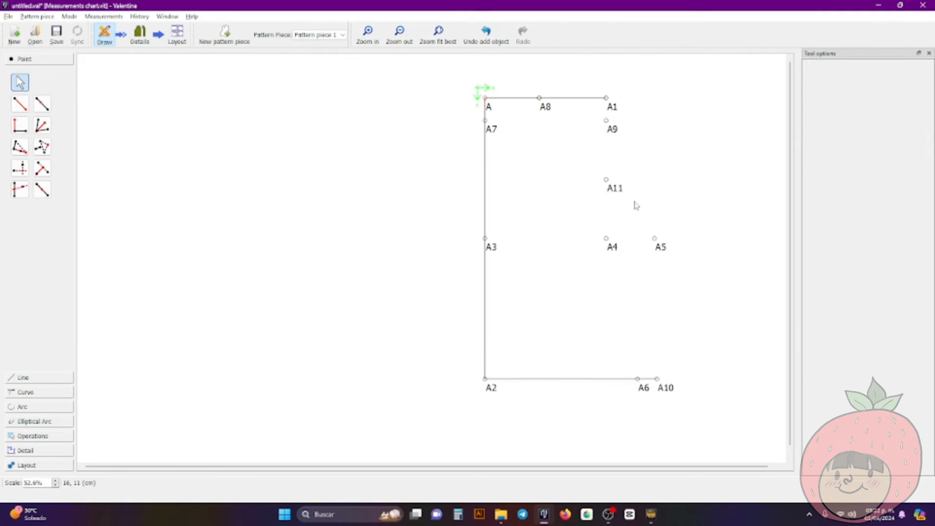
Create a point 0.7 cm from A11 at an angle of 180° and move its label clear of A11's label
{"action": "left_click", "coordinate": [20, 104]}
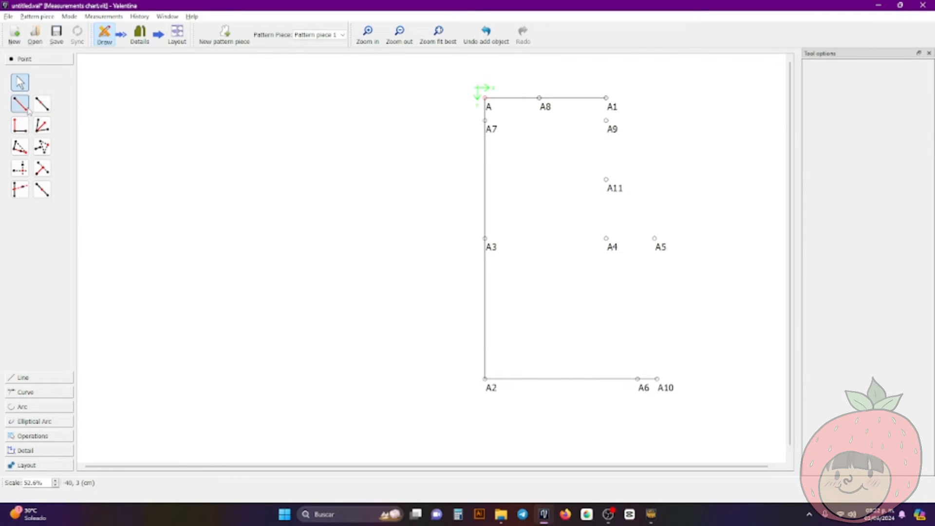
{"action": "left_click", "coordinate": [615, 186]}
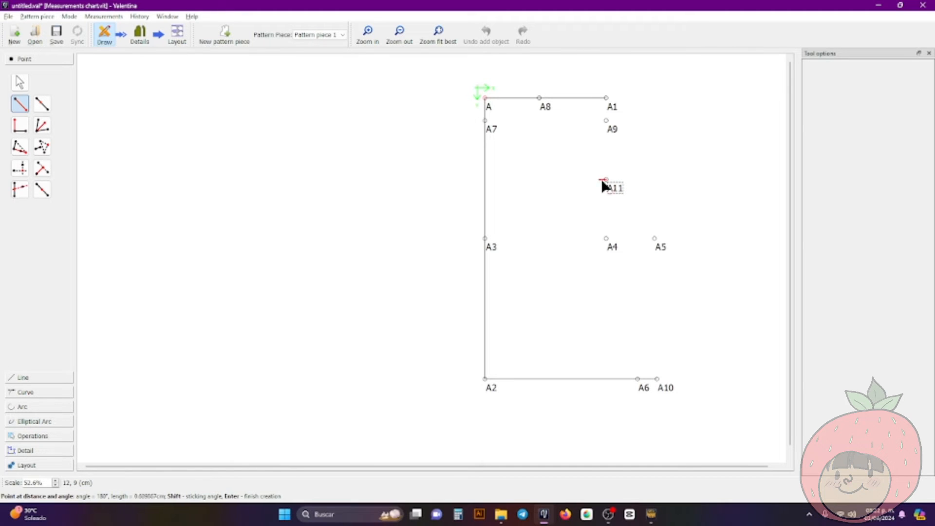
{"action": "left_click", "coordinate": [595, 179]}
{"action": "triple_click", "coordinate": [502, 205]}
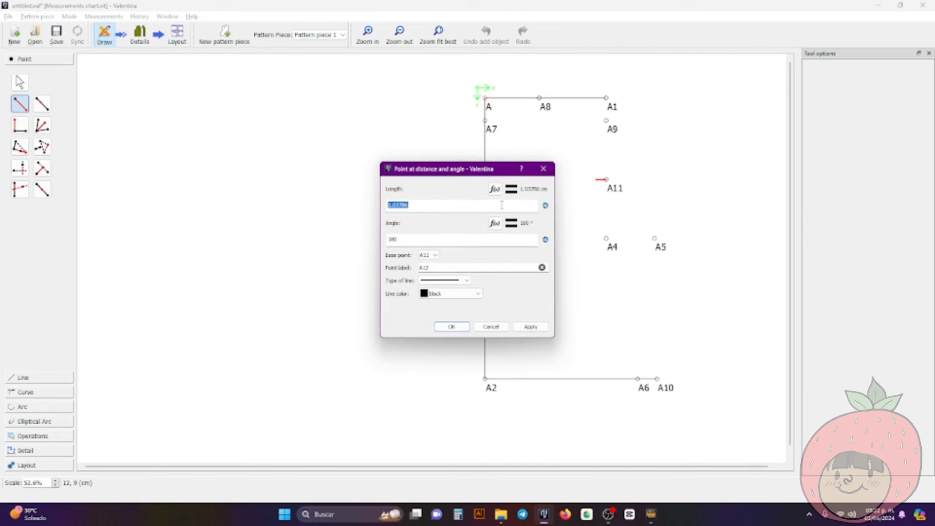
{"action": "type", "text": "1"}
{"action": "key", "text": "BackSpace"}
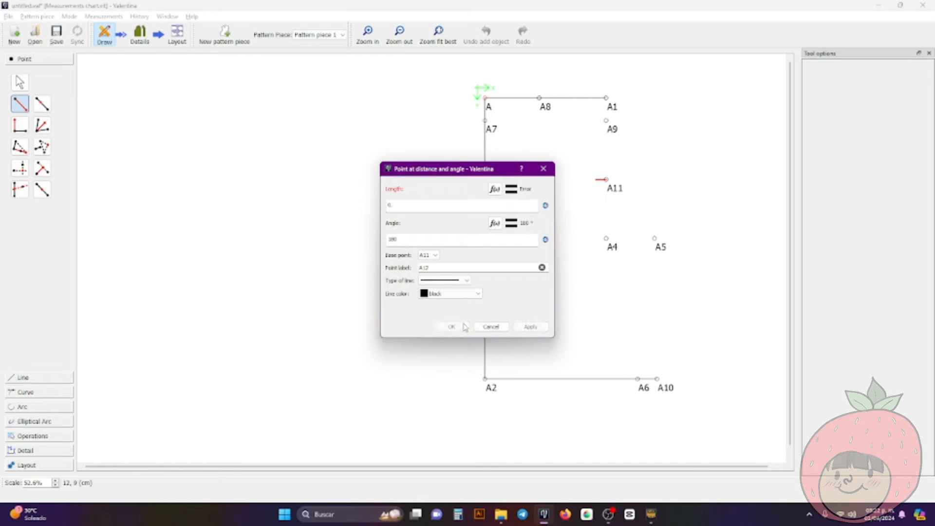
{"action": "type", "text": "0.7"}
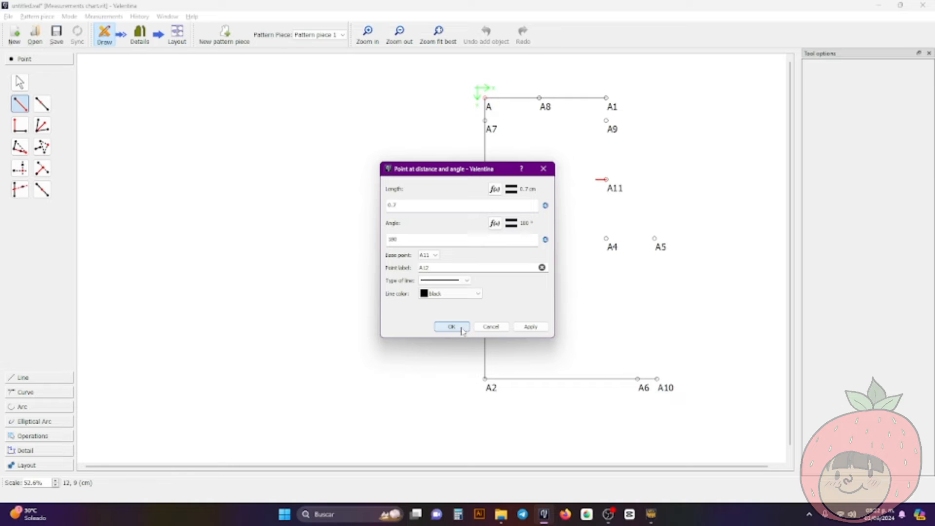
{"action": "left_click", "coordinate": [451, 327]}
{"action": "left_click_drag", "start_coordinate": [614, 191], "coordinate": [587, 190]}
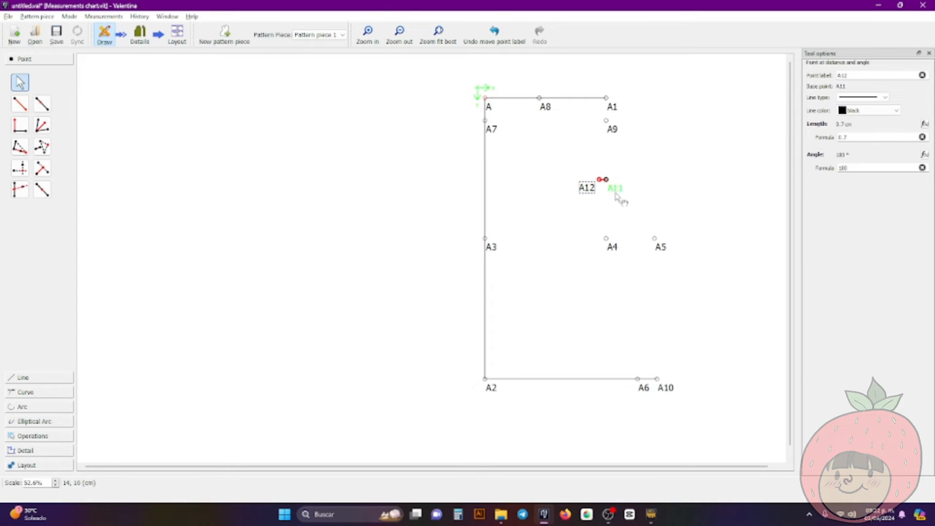
Set the line type between points A12 and A11 to no line
{"action": "scroll", "coordinate": [617, 195], "scroll_direction": "up", "scroll_amount": 8}
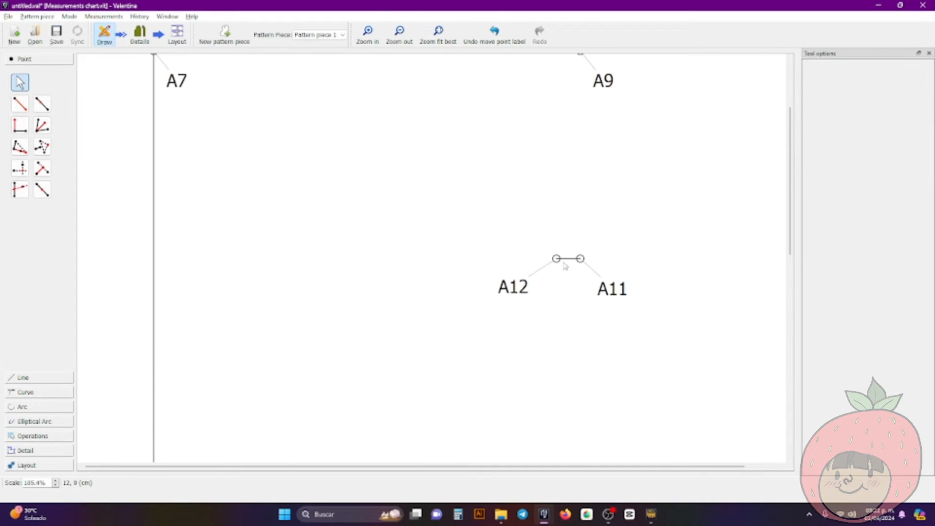
{"action": "left_click", "coordinate": [563, 263]}
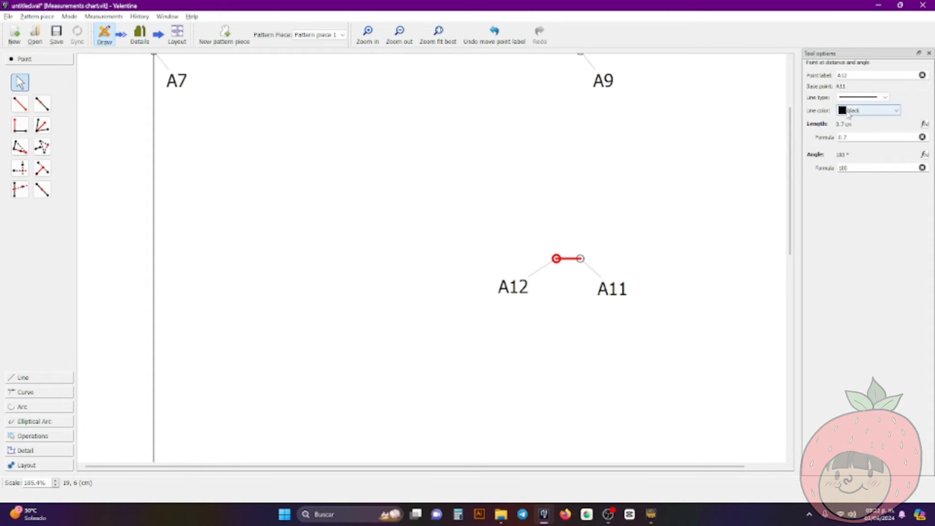
{"action": "scroll", "coordinate": [849, 115], "scroll_direction": "up", "scroll_amount": 4}
{"action": "scroll", "coordinate": [849, 115], "scroll_direction": "up", "scroll_amount": 4}
{"action": "left_click", "coordinate": [858, 98]}
{"action": "left_click", "coordinate": [860, 142]}
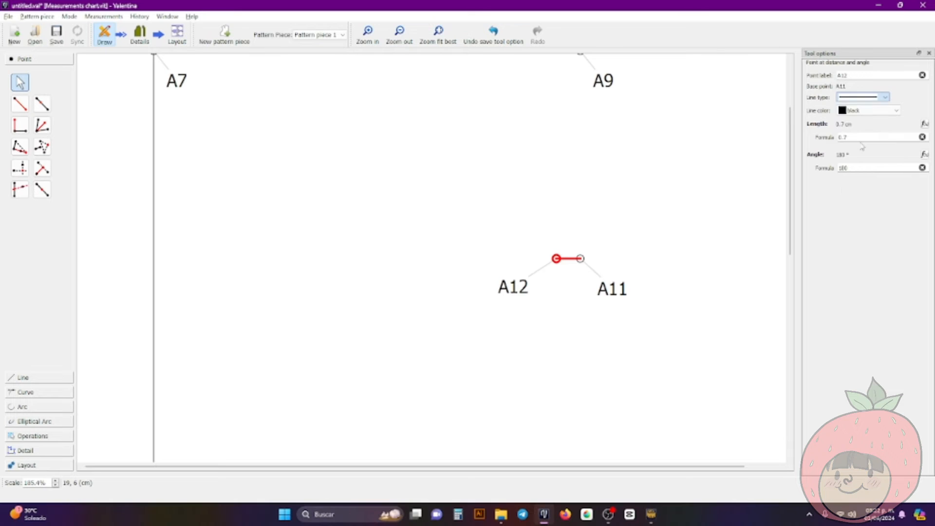
Move point A12's label slightly up beside its point and hide the label
{"action": "left_click_drag", "start_coordinate": [522, 287], "coordinate": [530, 269]}
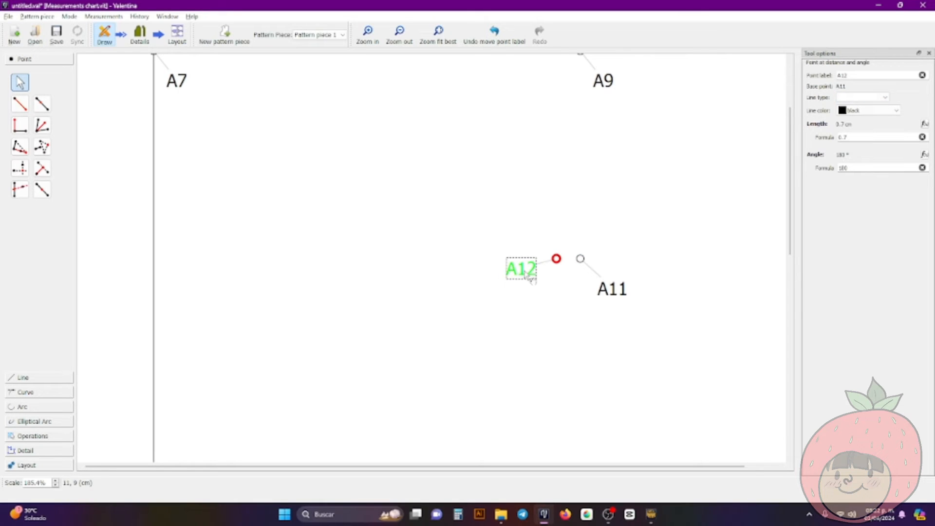
{"action": "right_click", "coordinate": [526, 273]}
{"action": "left_click", "coordinate": [538, 288]}
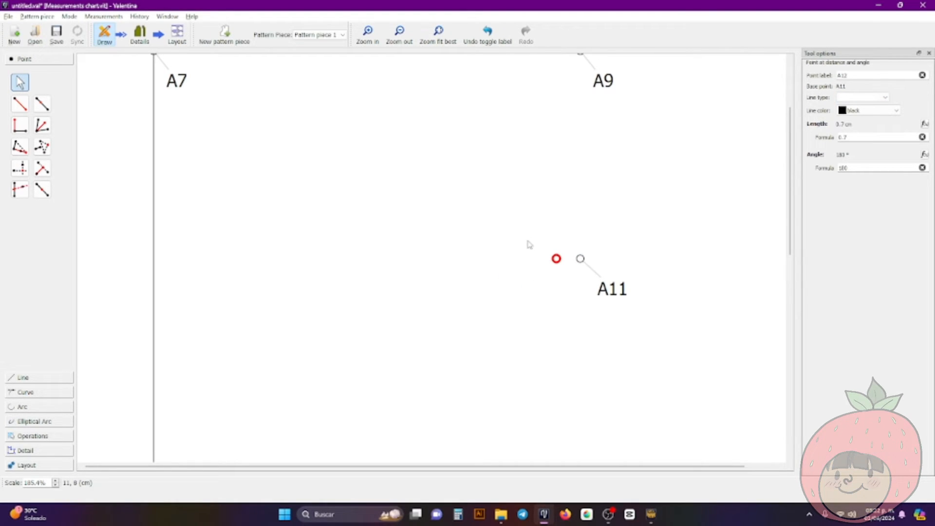
Hide the label of point A11, the midpoint between A9 and A4
{"action": "scroll", "coordinate": [528, 244], "scroll_direction": "down", "scroll_amount": 1}
{"action": "left_click", "coordinate": [598, 287]}
{"action": "right_click", "coordinate": [609, 298]}
{"action": "left_click", "coordinate": [610, 302]}
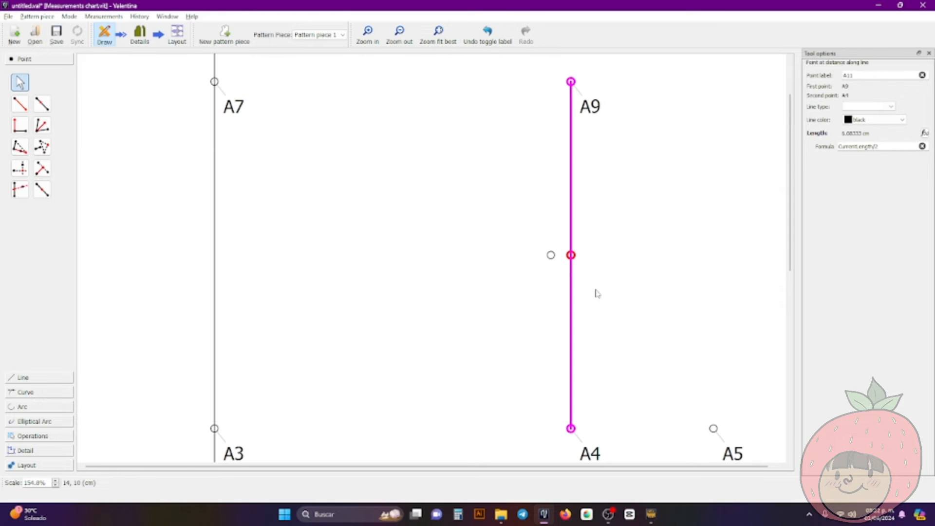
Show the label of point A12 again
{"action": "left_click", "coordinate": [551, 254]}
{"action": "right_click", "coordinate": [551, 255]}
{"action": "key", "text": "Escape"}
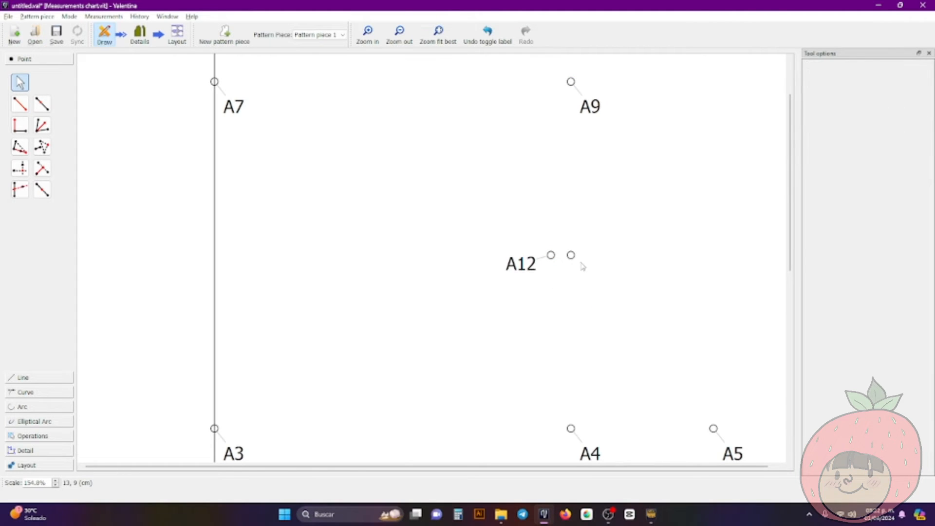
Draw a straight line from point A9 to point A12
{"action": "scroll", "coordinate": [570, 253], "scroll_direction": "down", "scroll_amount": 3}
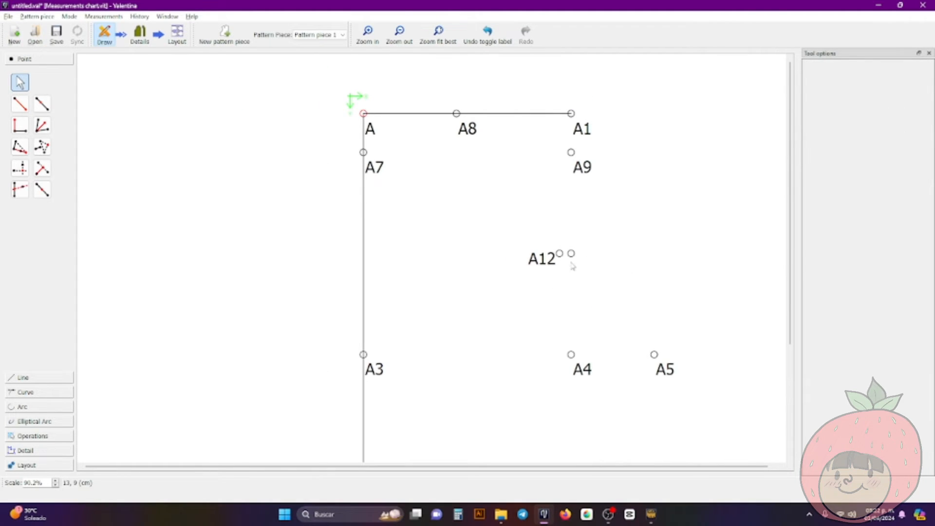
{"action": "scroll", "coordinate": [572, 266], "scroll_direction": "down", "scroll_amount": 3}
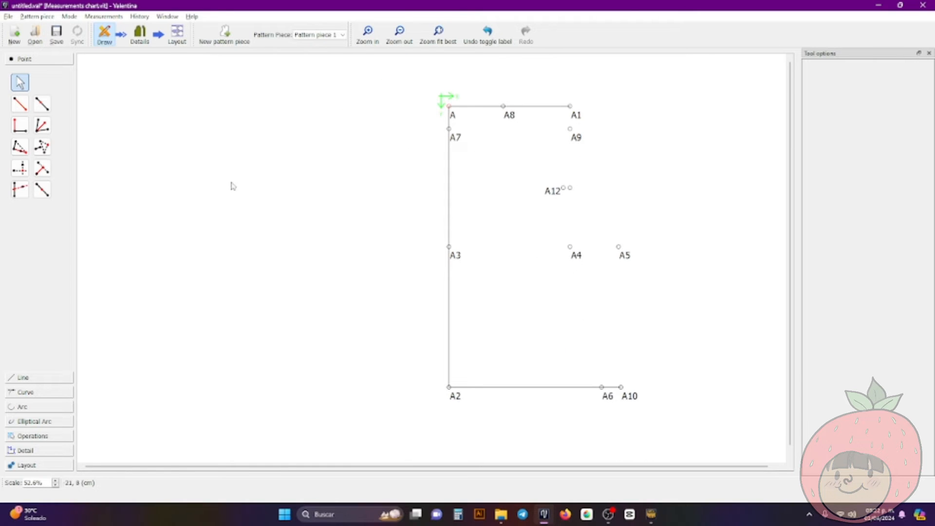
{"action": "left_click", "coordinate": [22, 378]}
{"action": "left_click", "coordinate": [20, 119]}
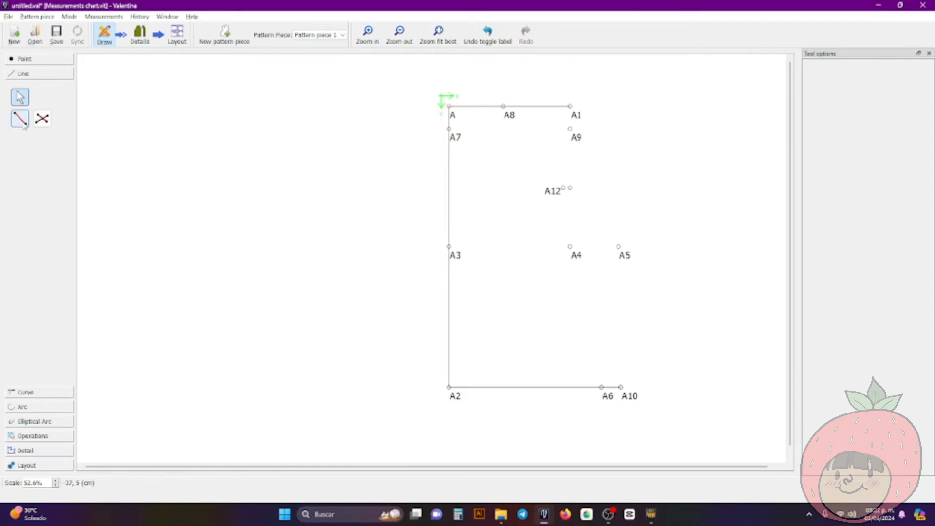
{"action": "left_click", "coordinate": [576, 138]}
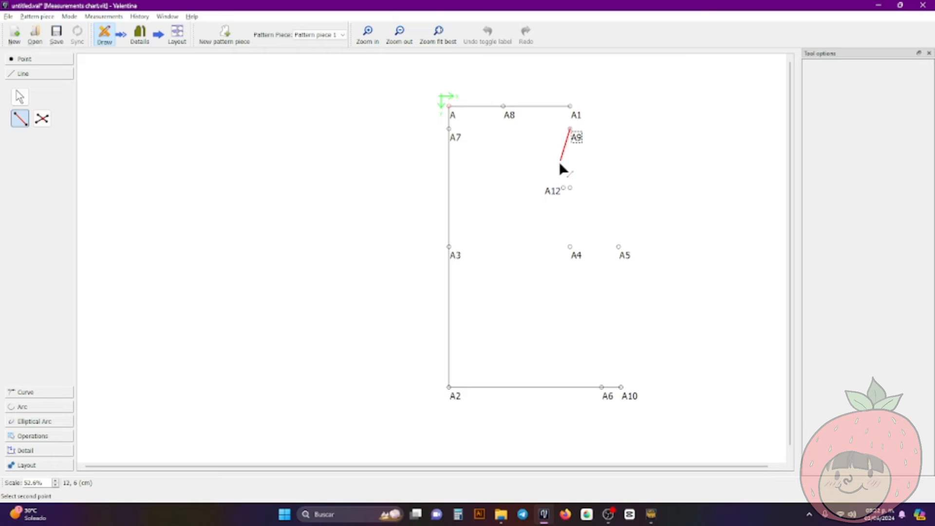
{"action": "left_click", "coordinate": [562, 188]}
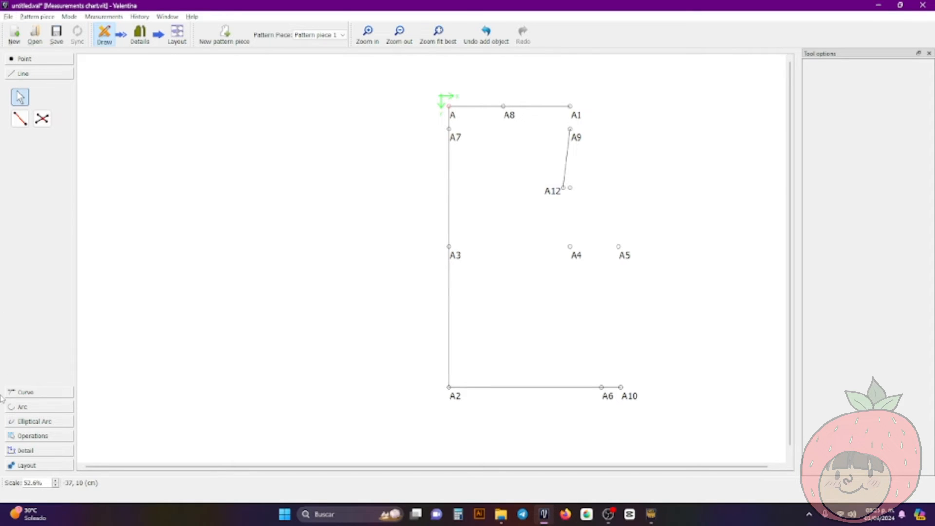
Draw the shoulder line from point A8 to point A9
{"action": "left_click", "coordinate": [20, 119]}
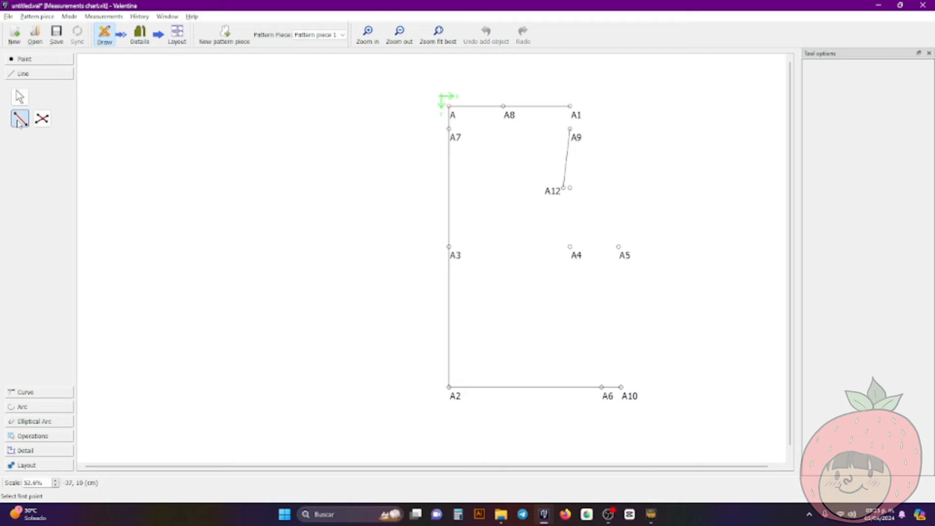
{"action": "left_click", "coordinate": [509, 116]}
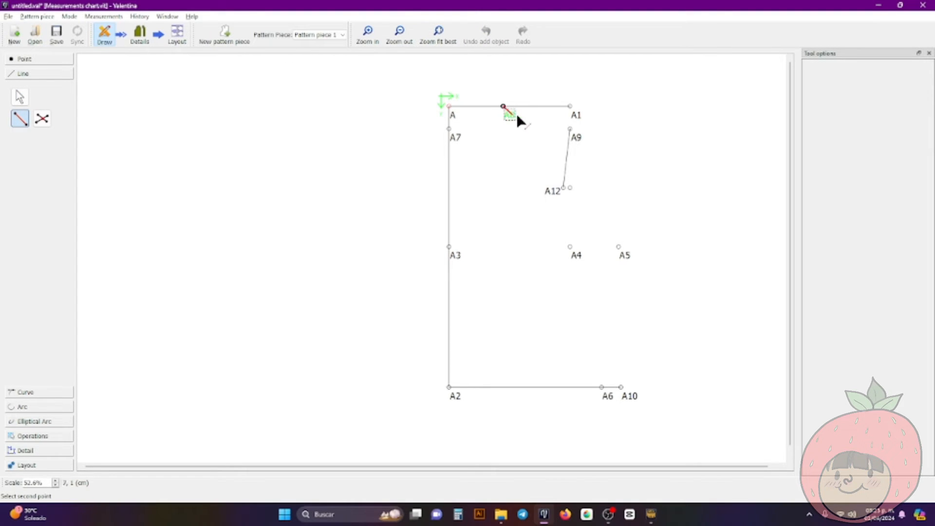
{"action": "left_click", "coordinate": [578, 134]}
{"action": "left_click", "coordinate": [661, 147]}
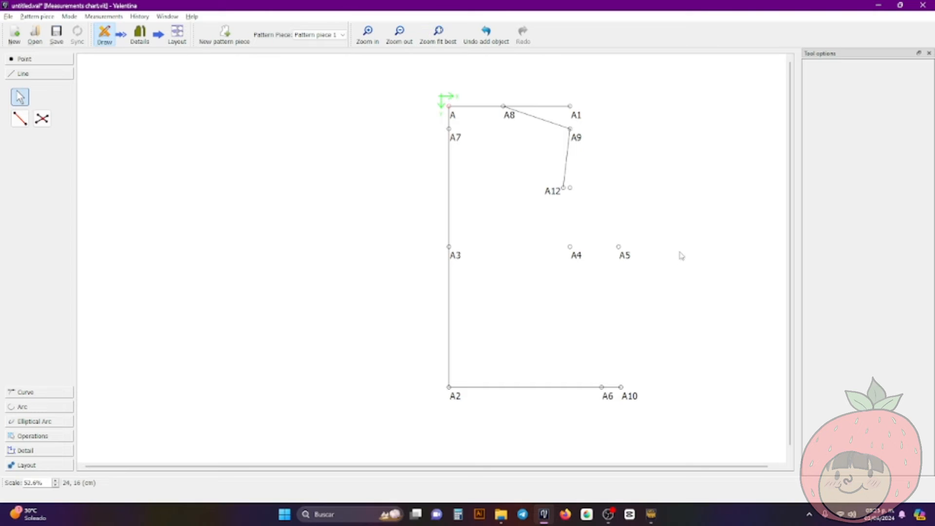
Draw the side line from point A5 down to point A10
{"action": "key", "text": "alt+l"}
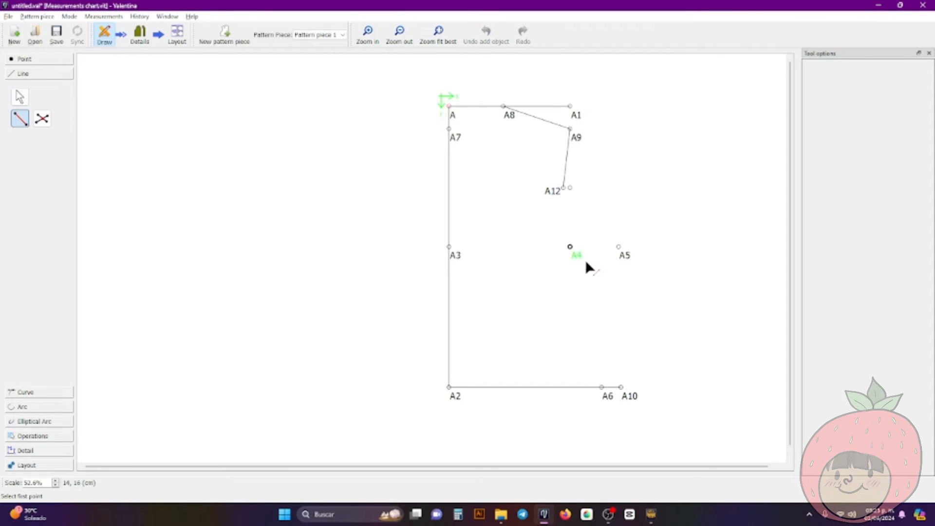
{"action": "left_click", "coordinate": [626, 257]}
{"action": "left_click", "coordinate": [622, 388]}
{"action": "key", "text": "Escape"}
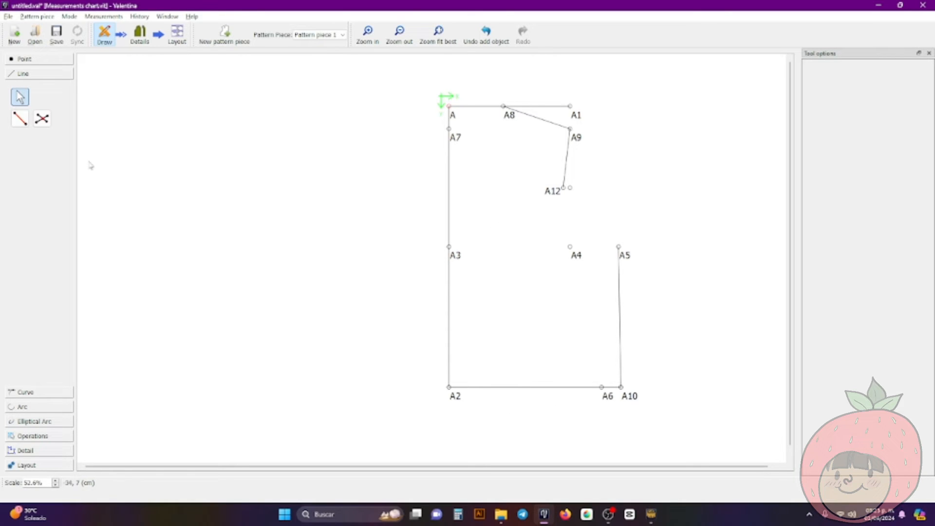
Create a midpoint between points A2 and A6 with the length formula CurrentLength/2
{"action": "left_click", "coordinate": [21, 60]}
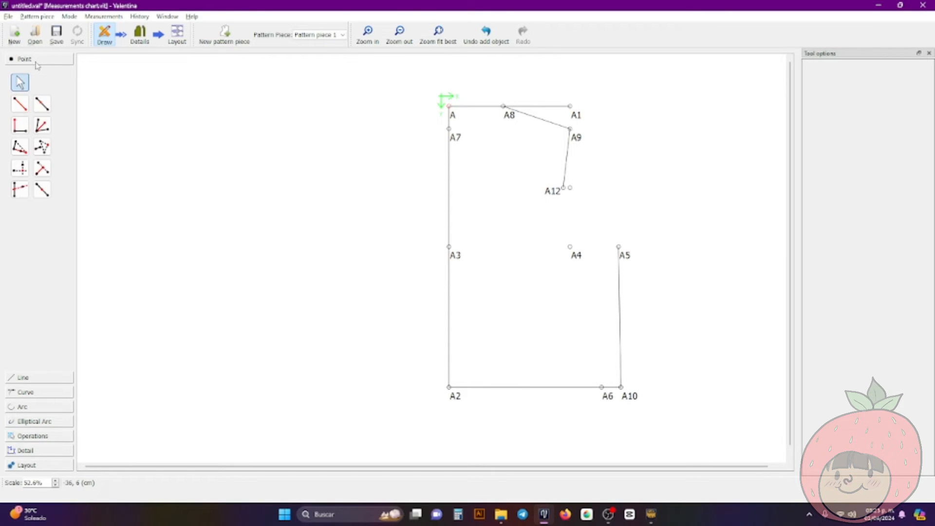
{"action": "left_click", "coordinate": [45, 192]}
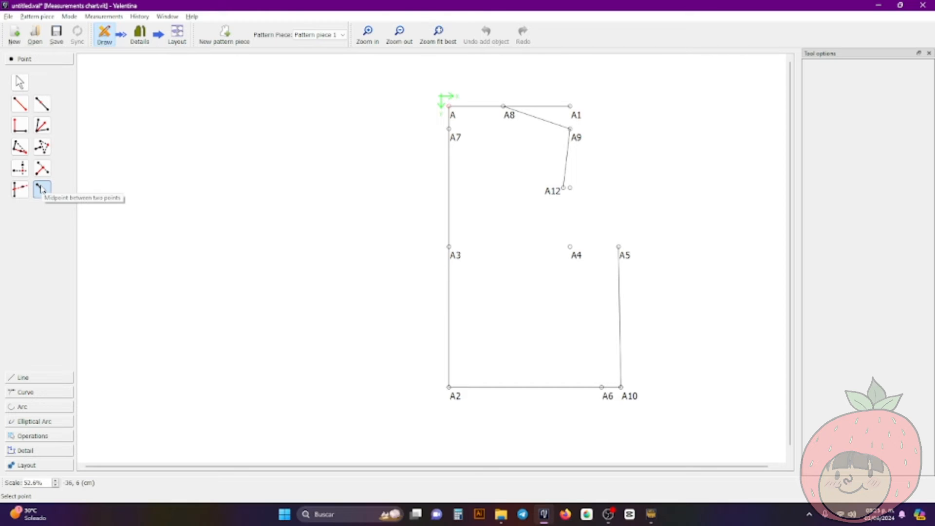
{"action": "left_click", "coordinate": [456, 400]}
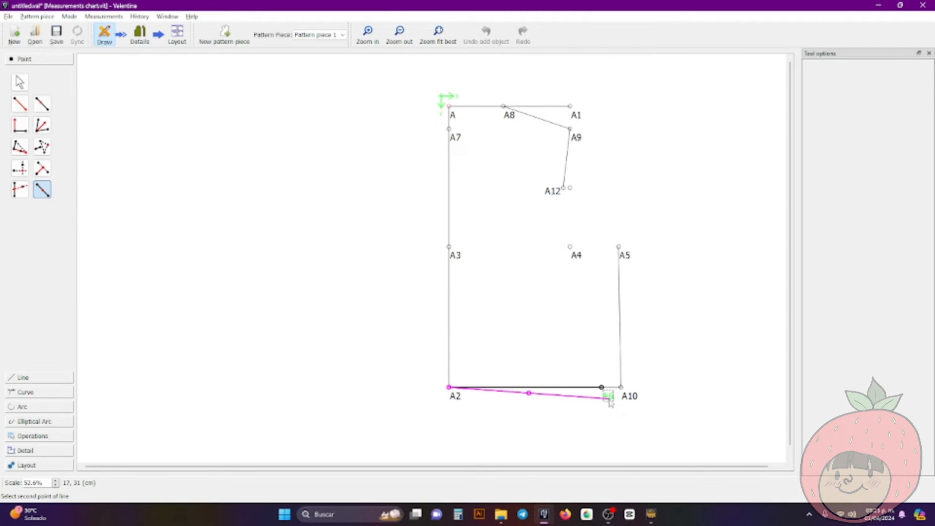
{"action": "left_click", "coordinate": [603, 388]}
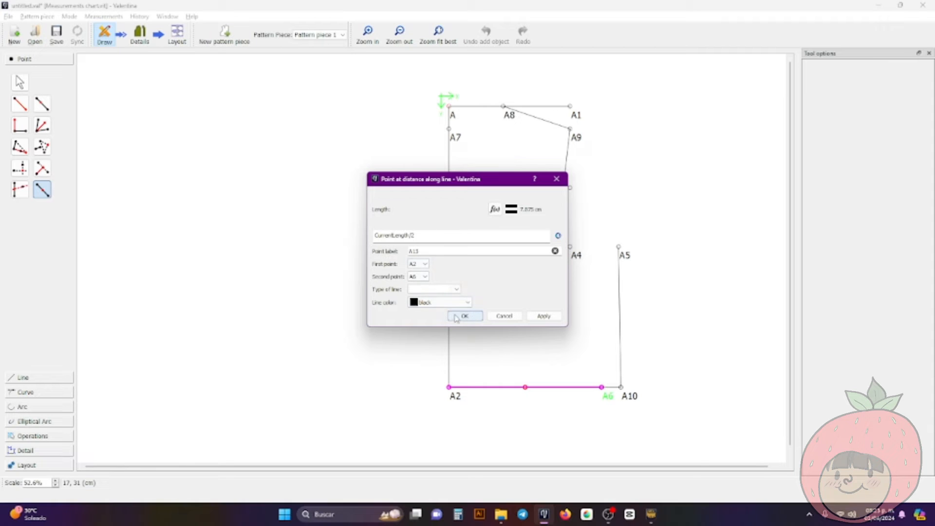
{"action": "left_click", "coordinate": [474, 319]}
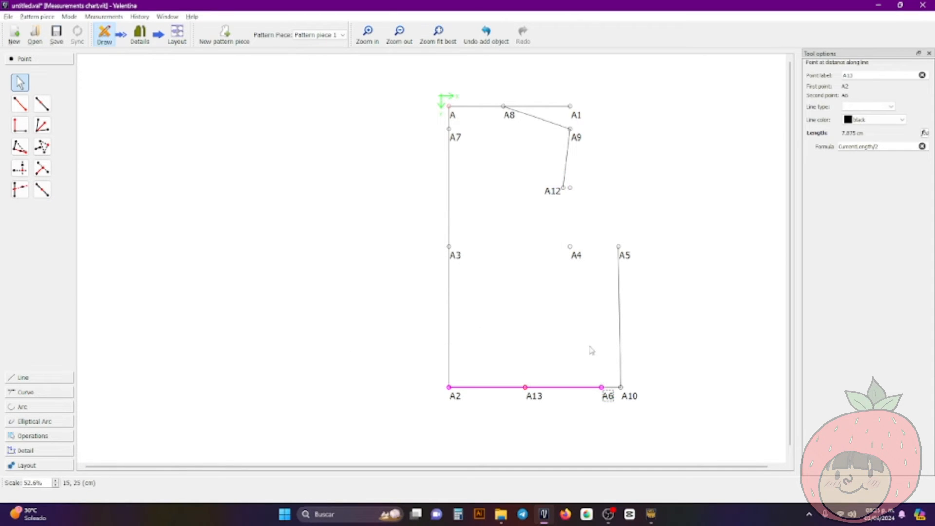
Create a point from the X of point A13 and the Y of point A3
{"action": "left_click", "coordinate": [20, 172]}
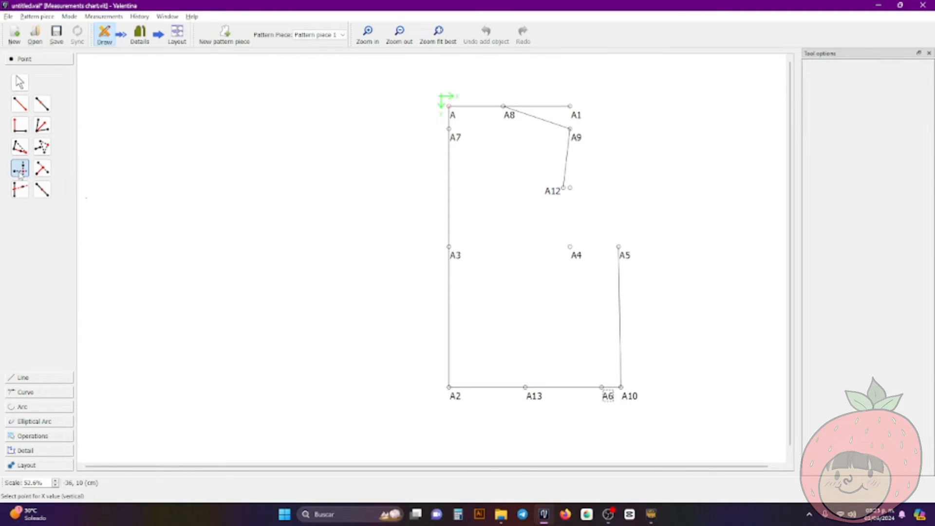
{"action": "left_click", "coordinate": [531, 392]}
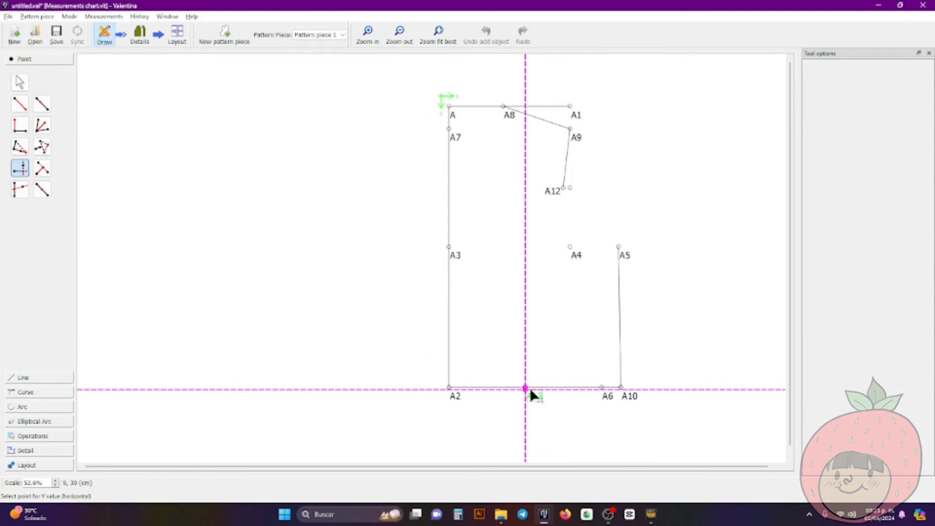
{"action": "left_click", "coordinate": [457, 250]}
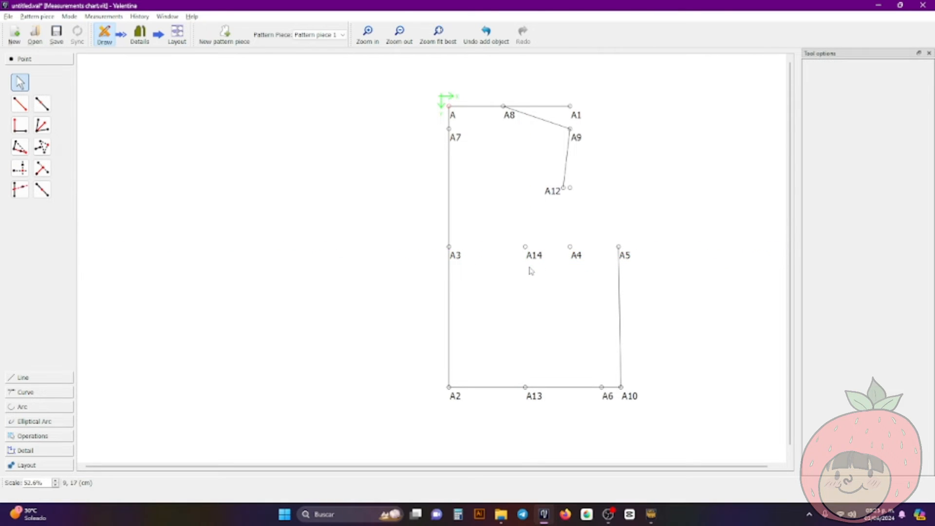
Create a point at distance along the line from A14 to A13, with its length set to 3 cm
{"action": "left_click", "coordinate": [42, 104]}
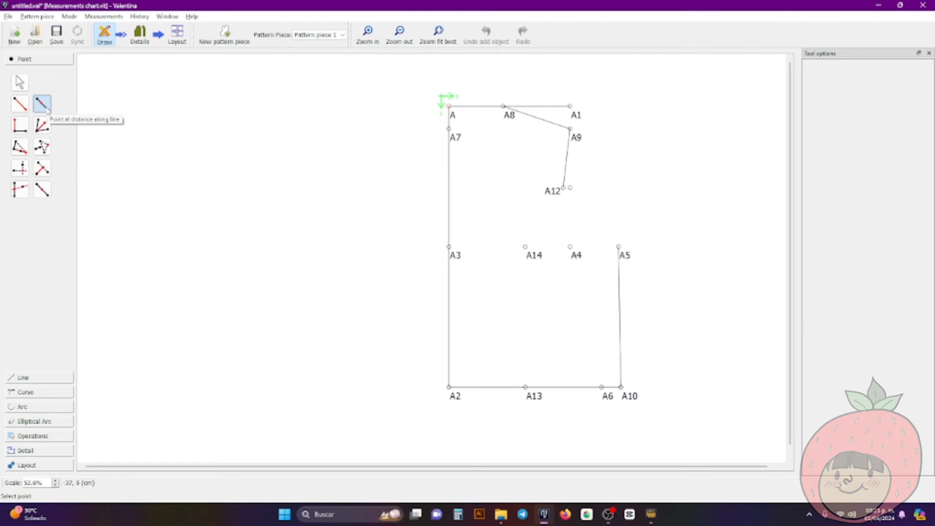
{"action": "left_click", "coordinate": [535, 256]}
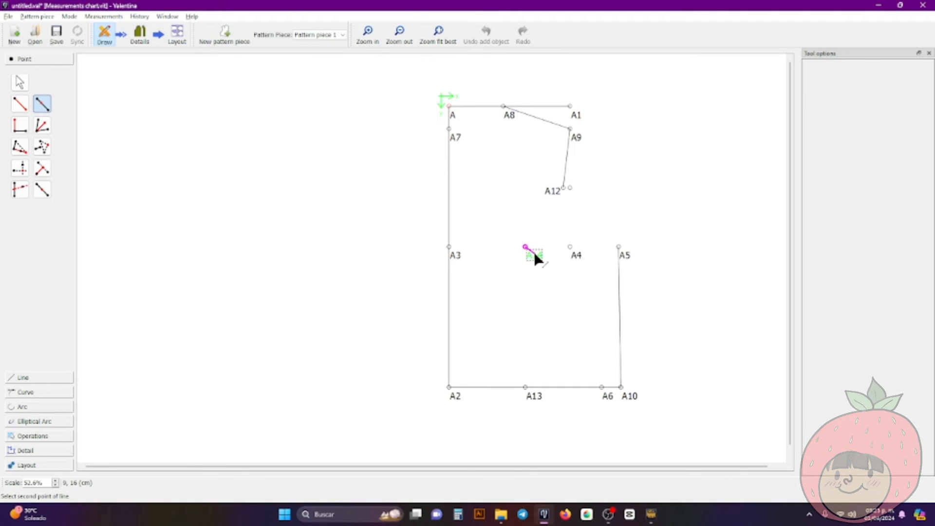
{"action": "left_click", "coordinate": [533, 392]}
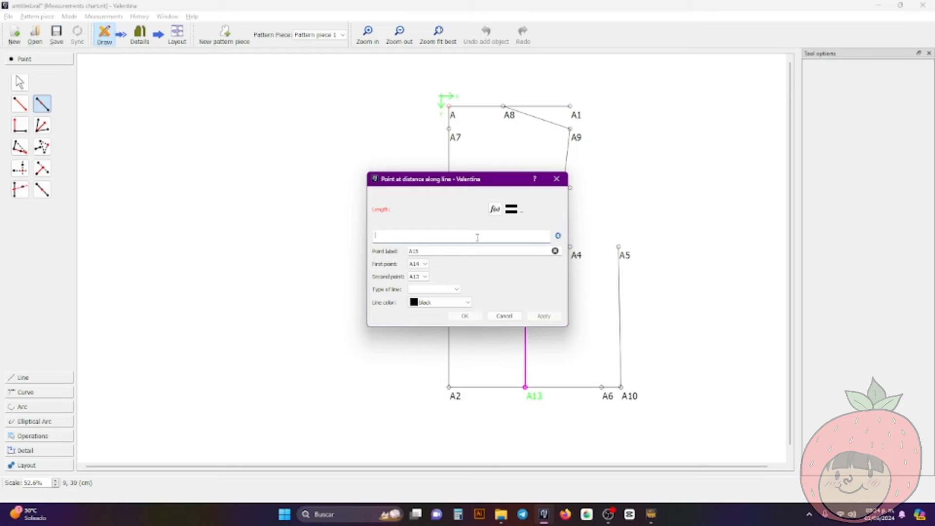
{"action": "type", "text": "3"}
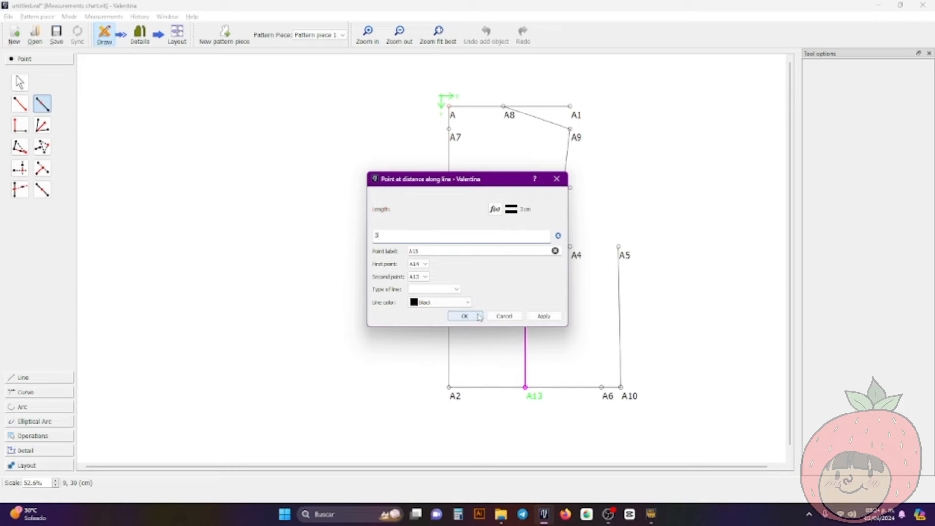
{"action": "left_click", "coordinate": [478, 315]}
{"action": "left_click", "coordinate": [507, 294]}
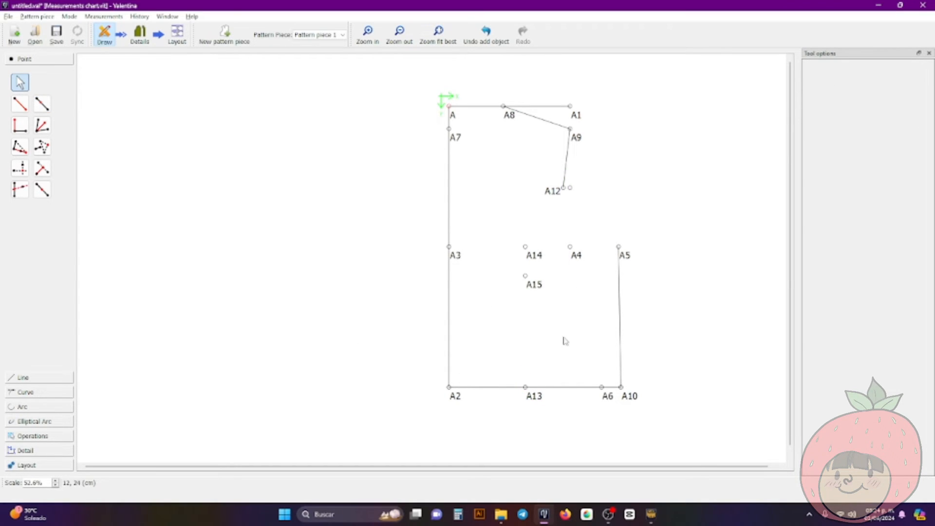
Create a point at distance along the line from A13 to A6, with its length set to 1 cm
{"action": "left_click", "coordinate": [46, 110]}
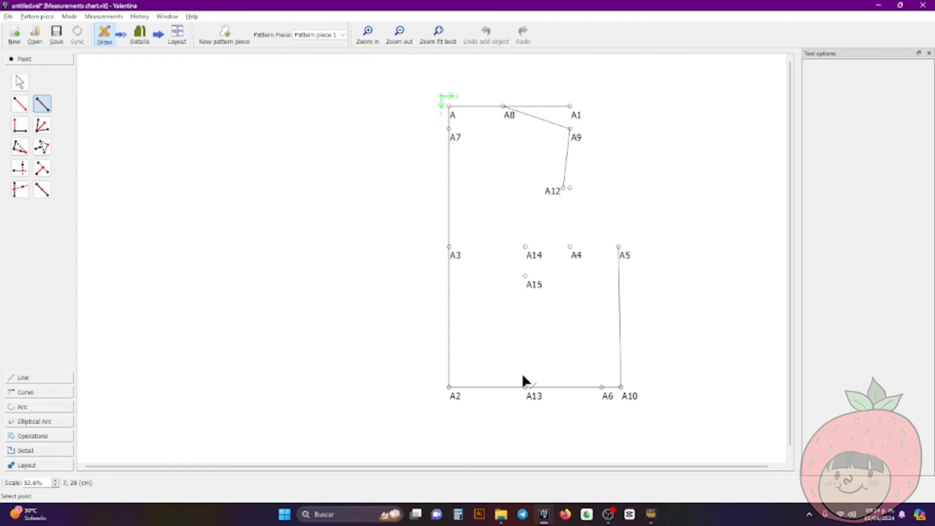
{"action": "left_click", "coordinate": [536, 398]}
{"action": "left_click", "coordinate": [614, 397]}
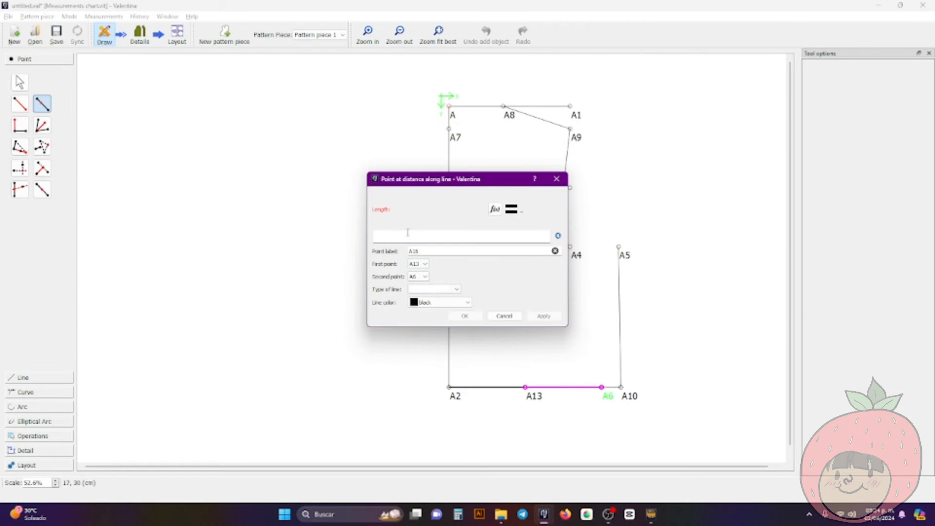
{"action": "type", "text": "1"}
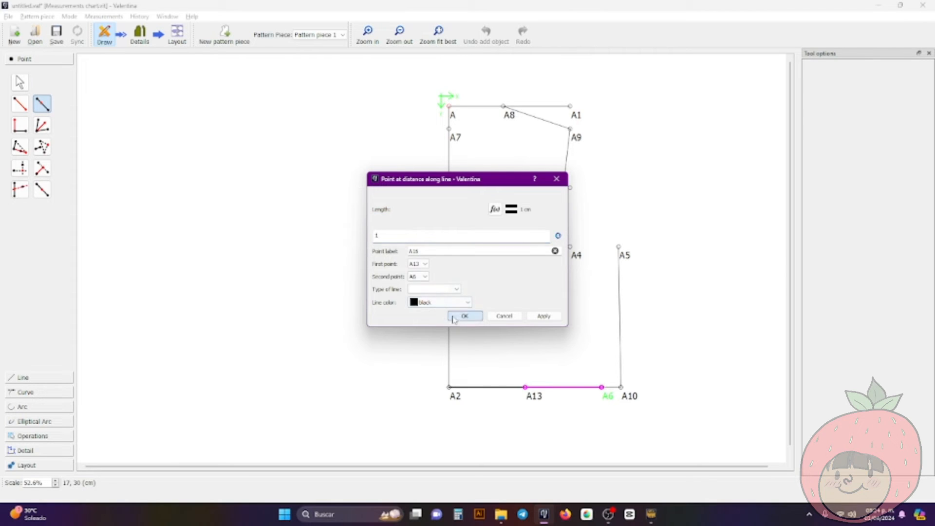
{"action": "left_click", "coordinate": [465, 316]}
Create a point at distance along the line from A13 to A2, with its length set to 1 cm
{"action": "left_click", "coordinate": [42, 104]}
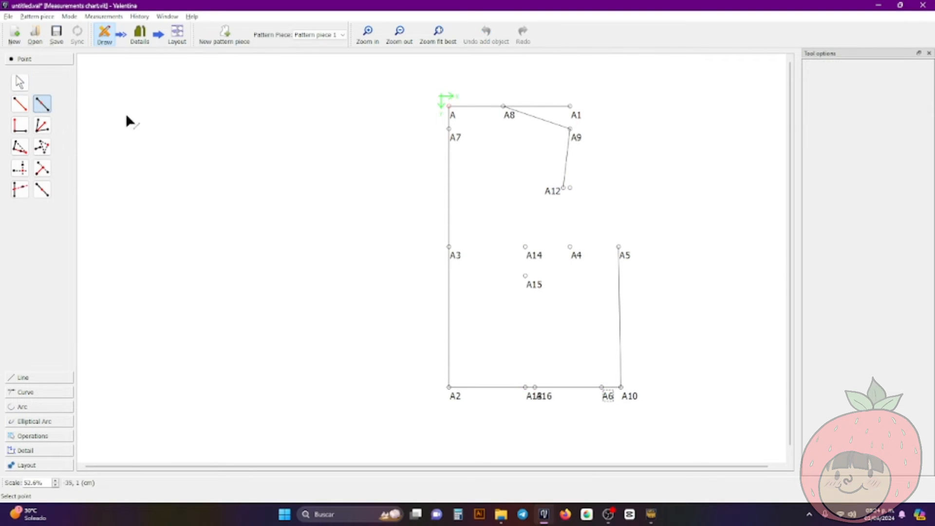
{"action": "left_click", "coordinate": [532, 395]}
{"action": "left_click", "coordinate": [450, 390]}
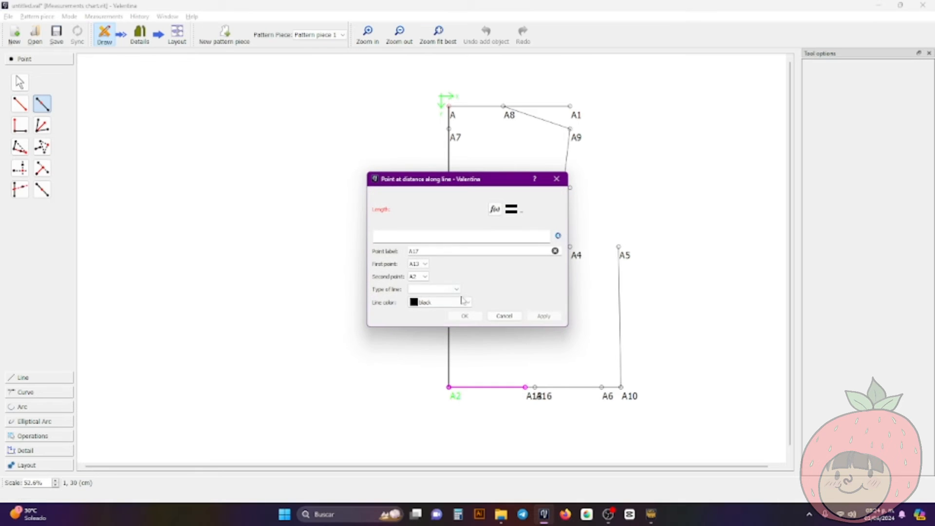
{"action": "type", "text": "1"}
{"action": "left_click", "coordinate": [468, 317]}
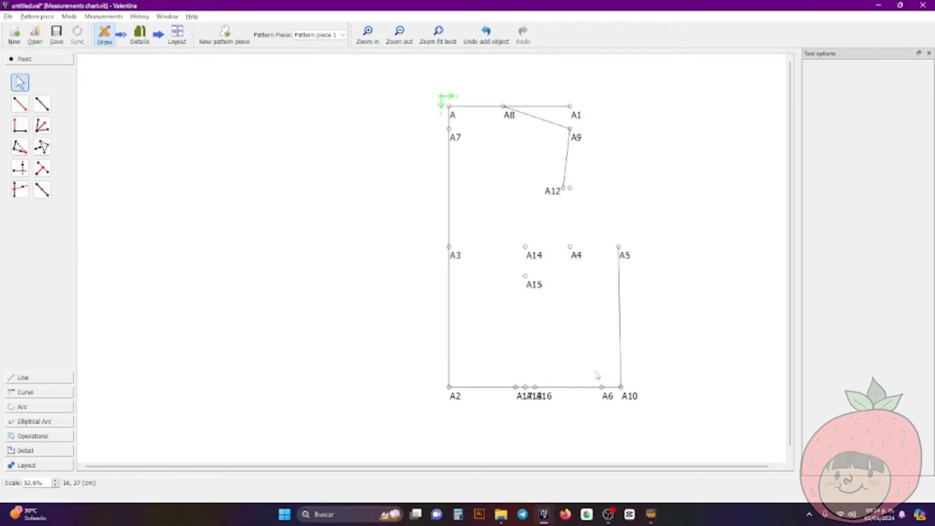
Spread the overlapping labels of points A17, A13 and A16 apart below the waistline and hide the A13 label
{"action": "mouse_move", "coordinate": [536, 399]}
{"action": "left_mouse_down"}
{"action": "mouse_move", "coordinate": [495, 403]}
{"action": "mouse_move", "coordinate": [520, 424]}
{"action": "mouse_move", "coordinate": [552, 405]}
{"action": "left_mouse_up"}
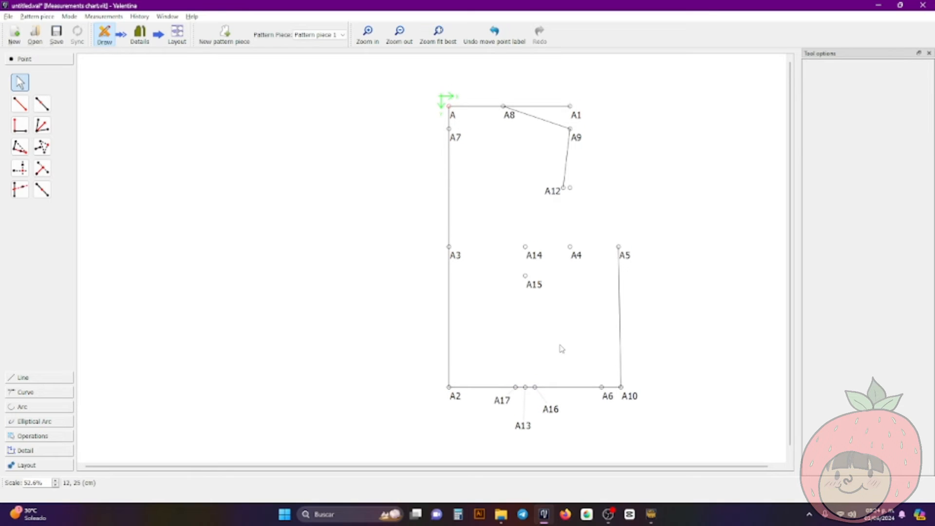
{"action": "left_click", "coordinate": [525, 426]}
{"action": "right_click", "coordinate": [533, 429]}
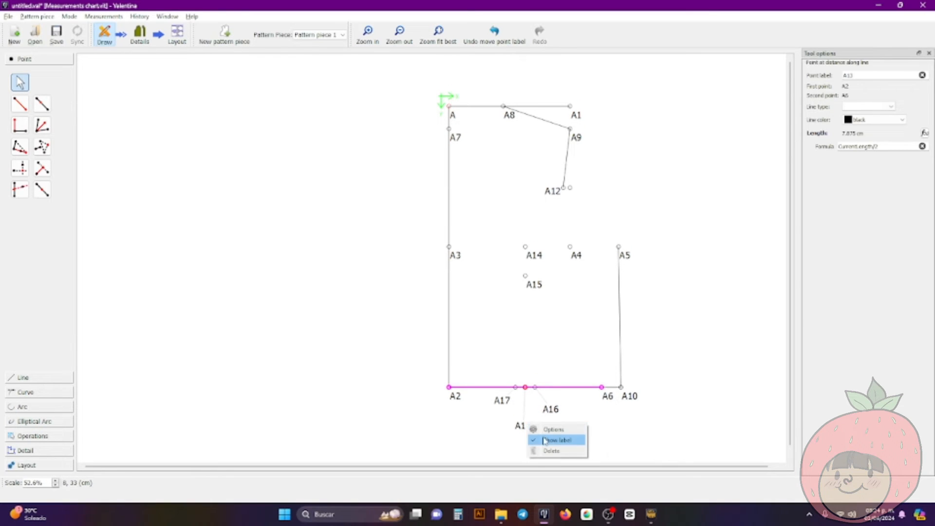
{"action": "left_click", "coordinate": [546, 439]}
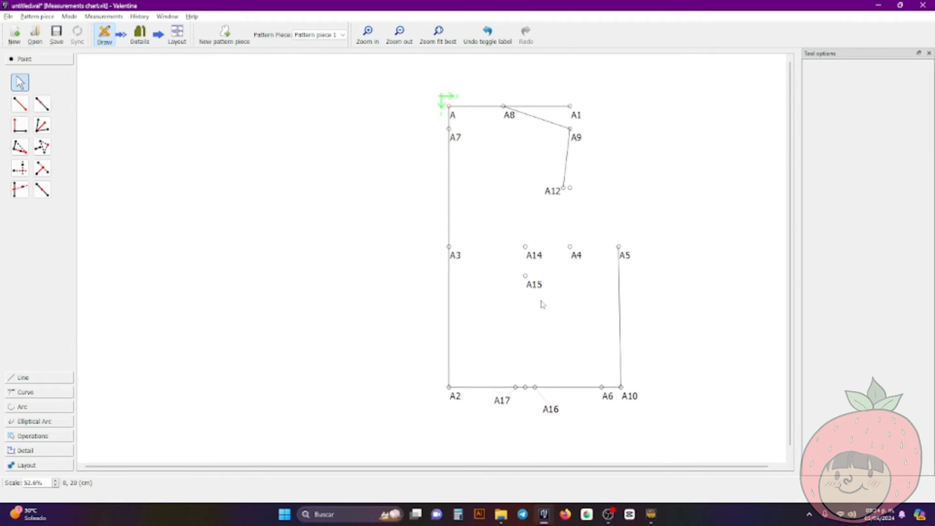
Draw the two dart legs as lines from A17 to A15 and from A15 to A16
{"action": "left_click", "coordinate": [62, 379]}
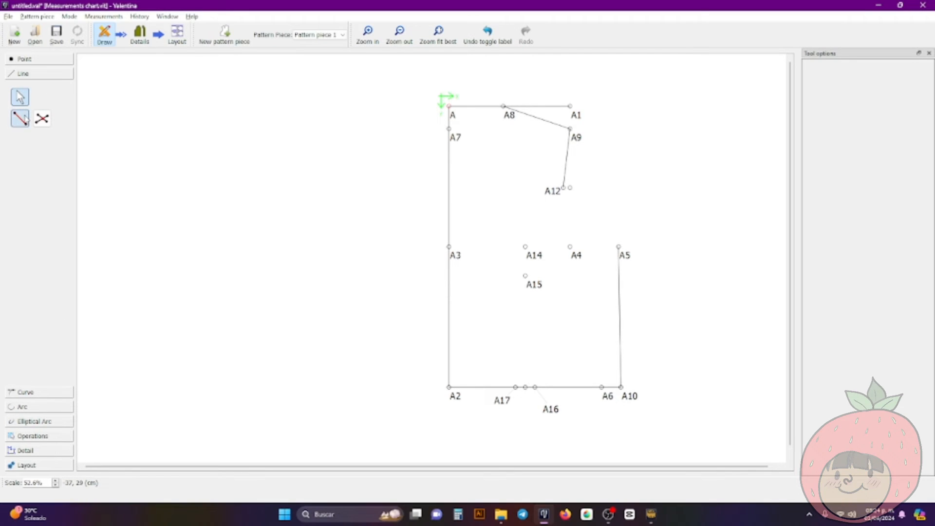
{"action": "left_click", "coordinate": [22, 118]}
{"action": "left_click", "coordinate": [515, 387]}
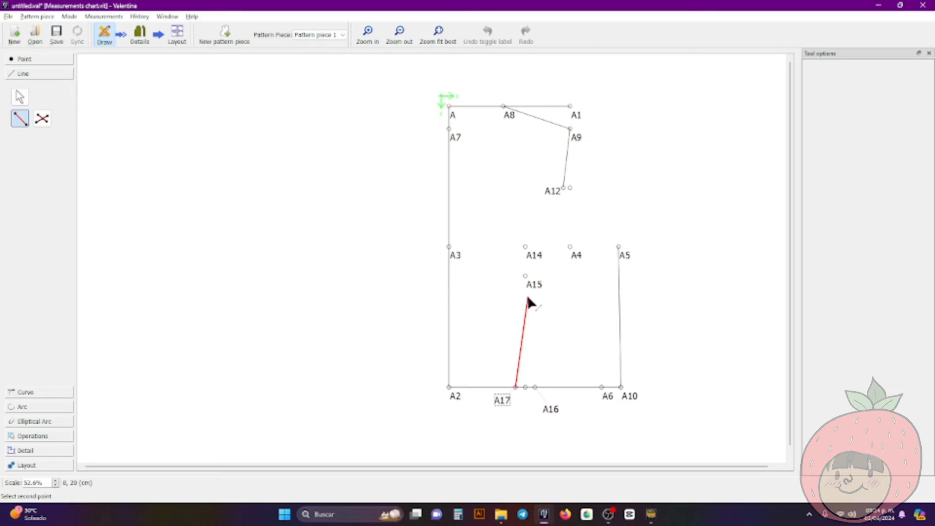
{"action": "left_click", "coordinate": [525, 276]}
{"action": "left_click", "coordinate": [20, 118]}
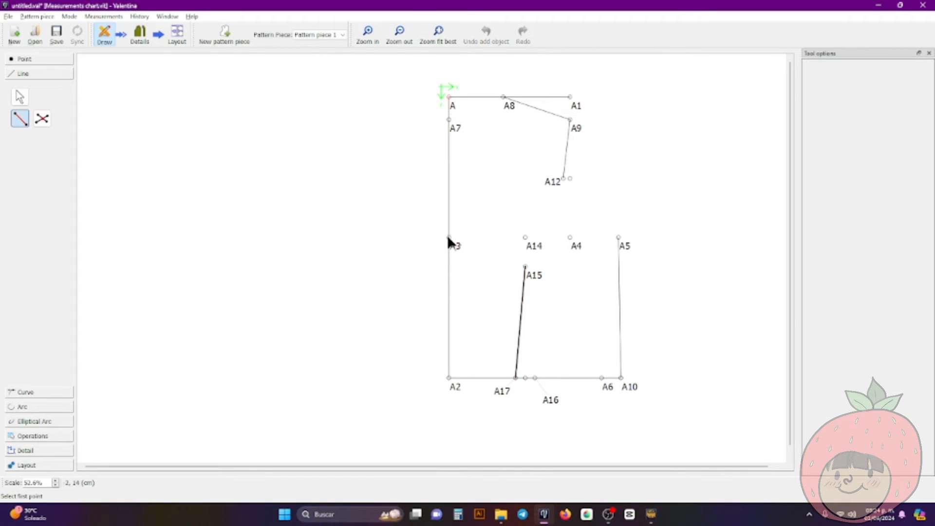
{"action": "left_click", "coordinate": [525, 267]}
{"action": "left_click", "coordinate": [535, 378]}
{"action": "key", "text": "Escape"}
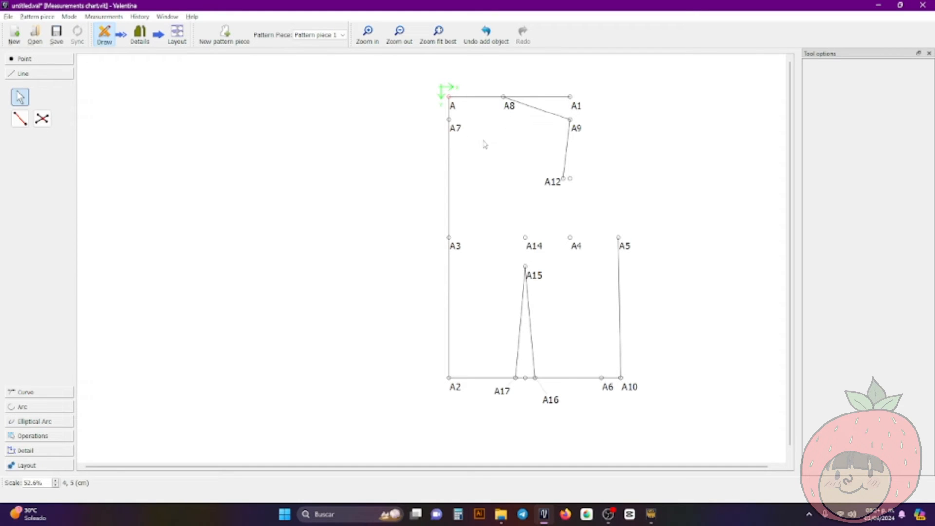
Start the simple curve tool to draw a curve on the bodice draft
{"action": "left_click", "coordinate": [43, 395]}
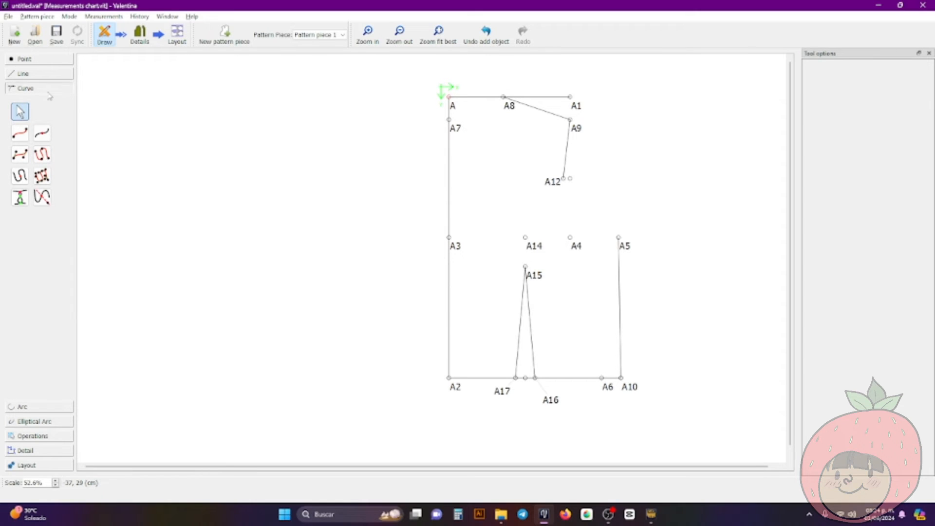
{"action": "left_click", "coordinate": [19, 134]}
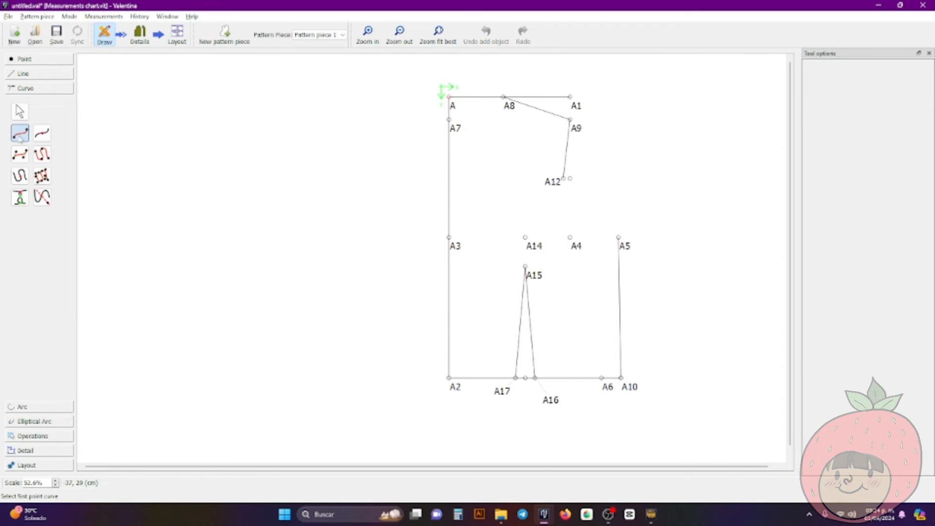
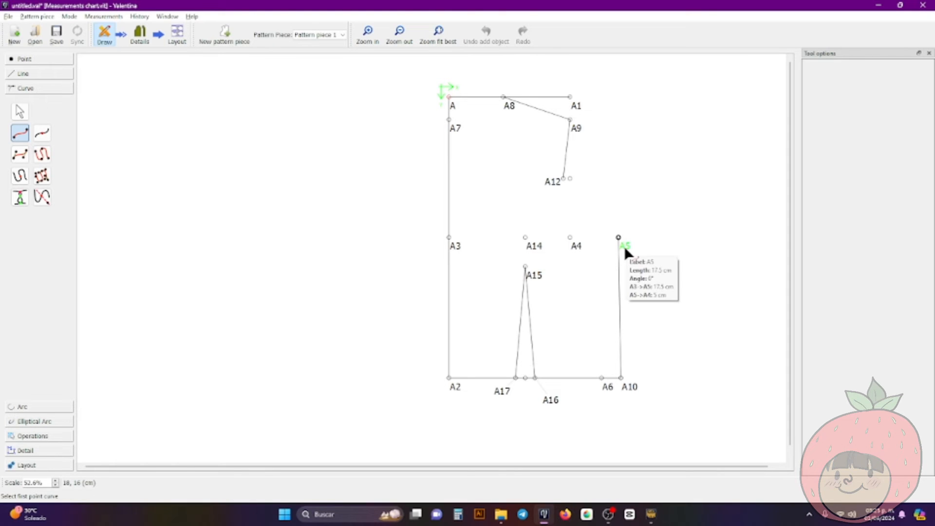
Draw a simple curve from A7 to A8 and bow it downward into a neckline, with the A7 handle horizontal at 0°
{"action": "left_click", "coordinate": [452, 130]}
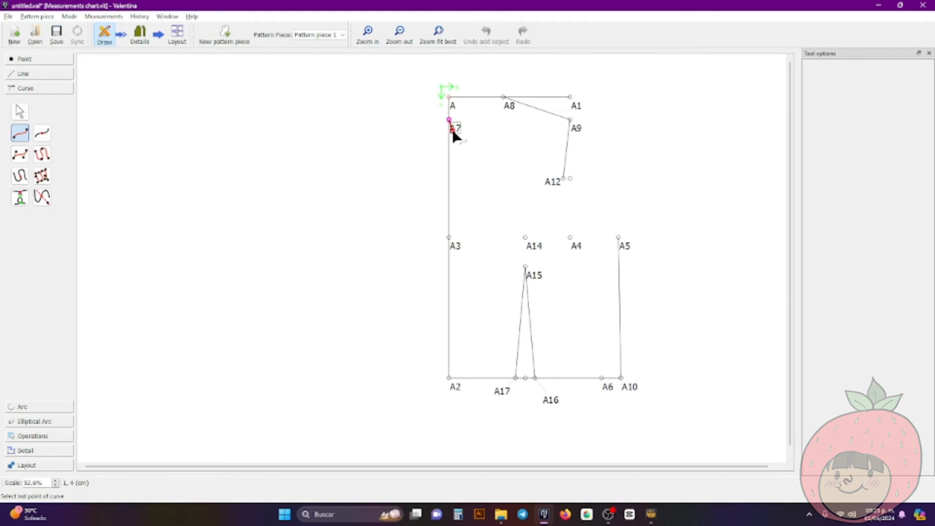
{"action": "left_click", "coordinate": [507, 106]}
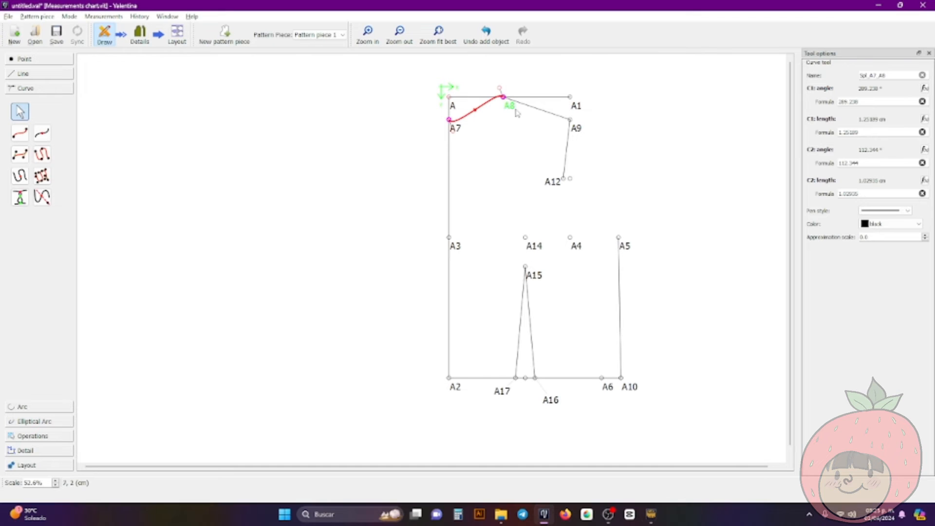
{"action": "mouse_move", "coordinate": [500, 91]}
{"action": "left_mouse_down"}
{"action": "mouse_move", "coordinate": [487, 110]}
{"action": "mouse_move", "coordinate": [504, 119]}
{"action": "mouse_move", "coordinate": [495, 73]}
{"action": "left_mouse_up"}
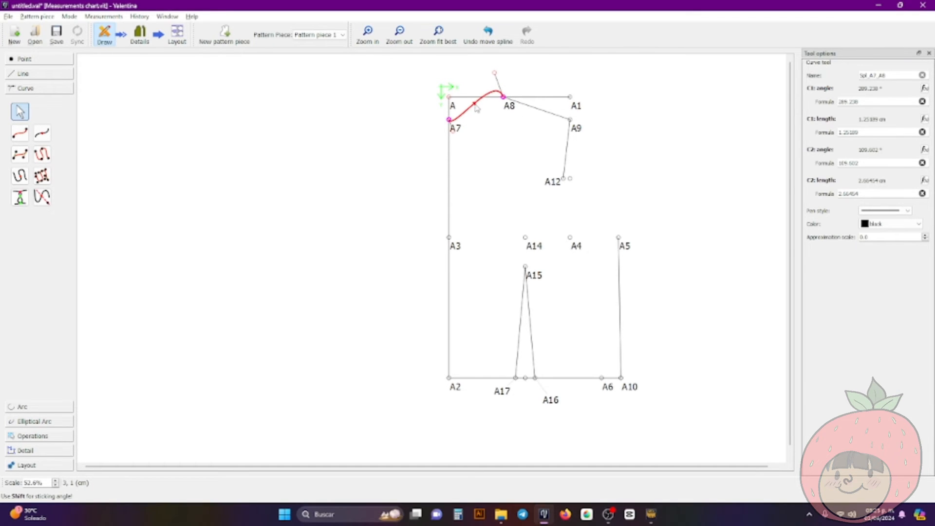
{"action": "left_click_drag", "start_coordinate": [476, 109], "coordinate": [503, 110]}
{"action": "mouse_move", "coordinate": [470, 136]}
{"action": "left_mouse_down"}
{"action": "mouse_move", "coordinate": [491, 118]}
{"action": "mouse_move", "coordinate": [484, 98]}
{"action": "mouse_move", "coordinate": [486, 133]}
{"action": "left_mouse_up"}
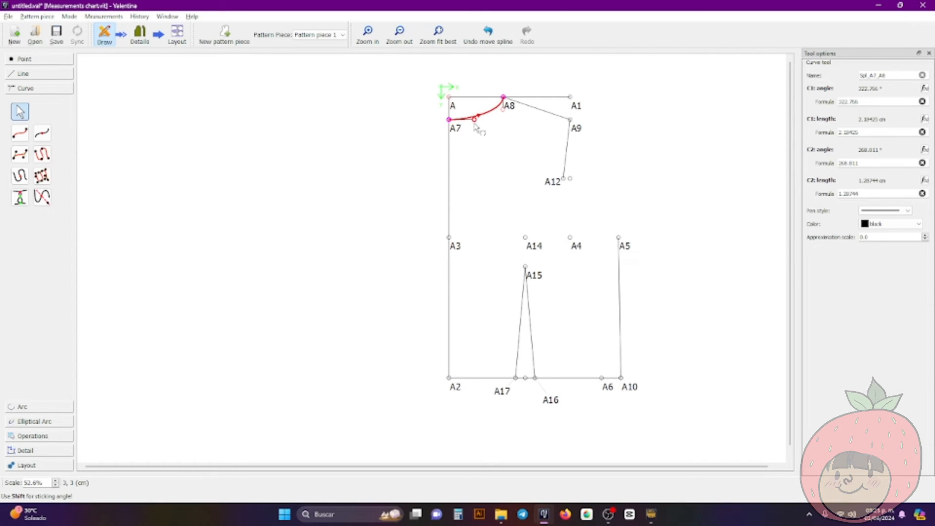
{"action": "left_click_drag", "start_coordinate": [475, 124], "coordinate": [474, 124], "text": "shift"}
{"action": "left_click", "coordinate": [494, 136]}
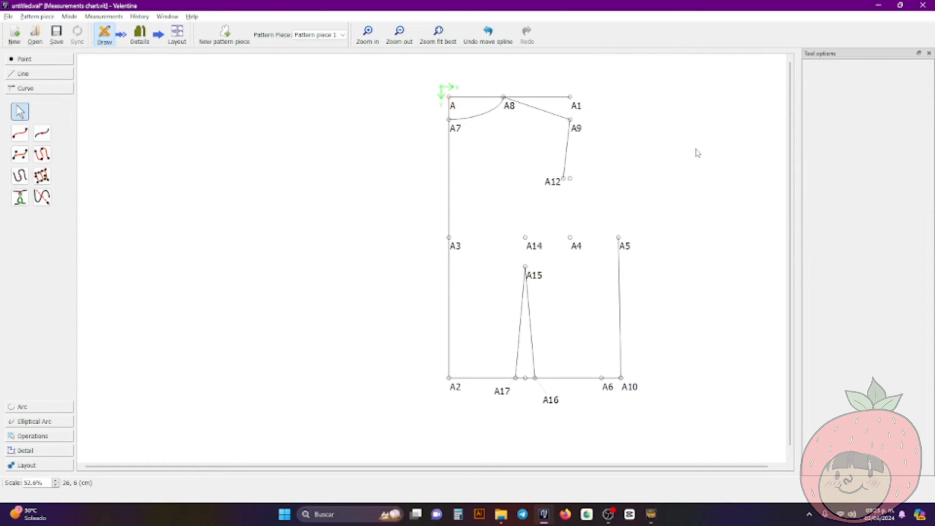
Refine the neckline curve by angling the A8 handle inward to about 250° and slightly lengthening the A7 handle
{"action": "left_click", "coordinate": [495, 112]}
{"action": "left_click", "coordinate": [502, 113]}
{"action": "left_click", "coordinate": [503, 109]}
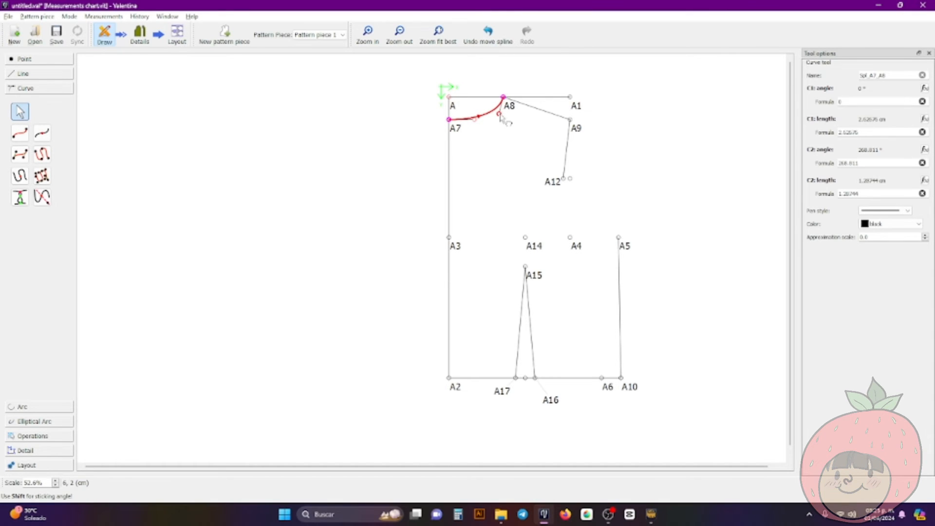
{"action": "left_click", "coordinate": [545, 151]}
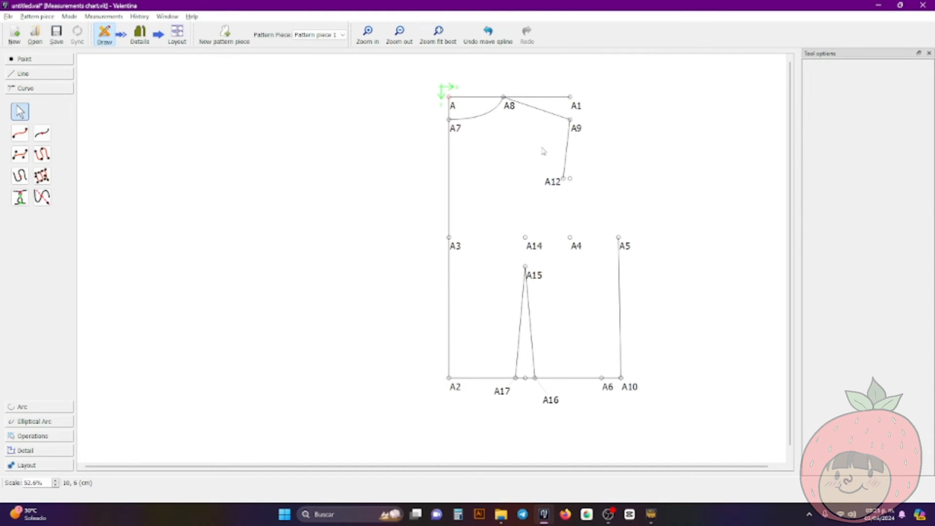
{"action": "left_click", "coordinate": [475, 120]}
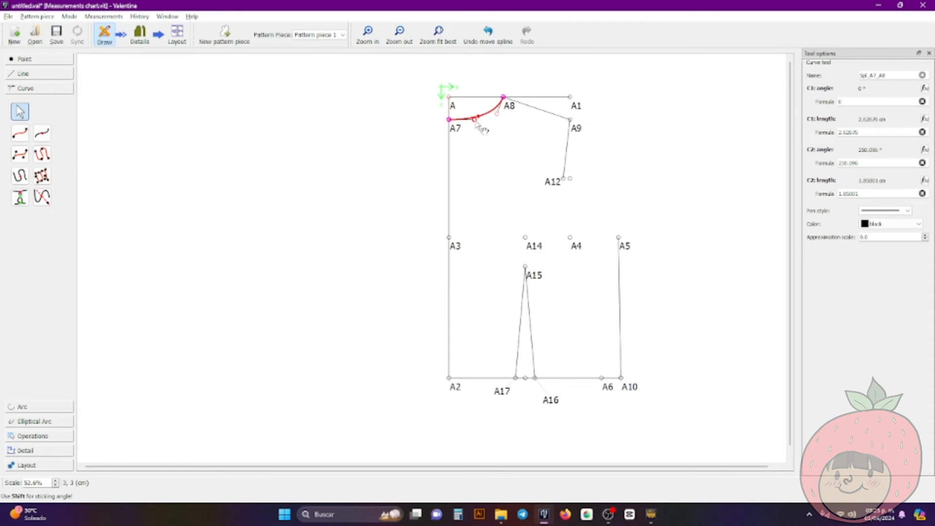
{"action": "mouse_move", "coordinate": [475, 120]}
{"action": "left_mouse_down"}
{"action": "mouse_move", "coordinate": [465, 120]}
{"action": "mouse_move", "coordinate": [481, 120]}
{"action": "left_mouse_up"}
{"action": "left_click", "coordinate": [508, 140]}
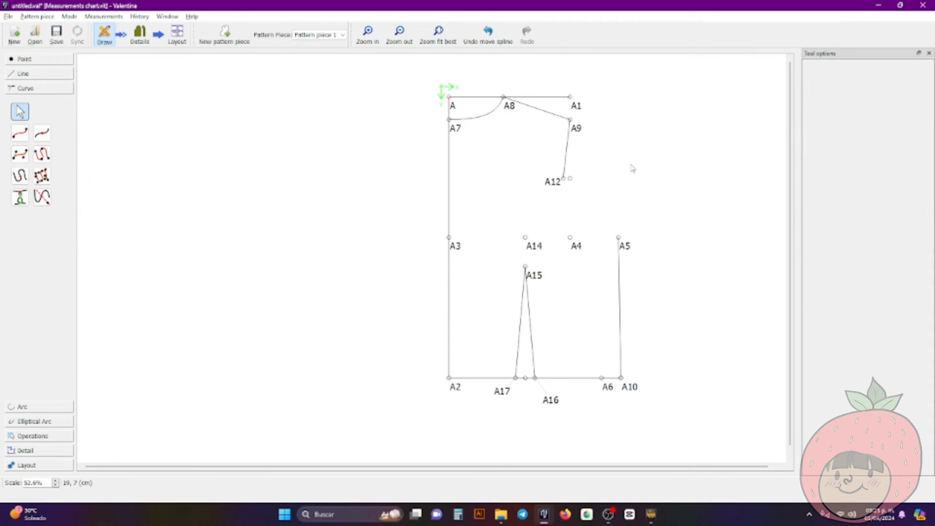
Draw a simple curve from A12 to A5 and shape its handles into a rounded armhole
{"action": "left_click", "coordinate": [20, 133]}
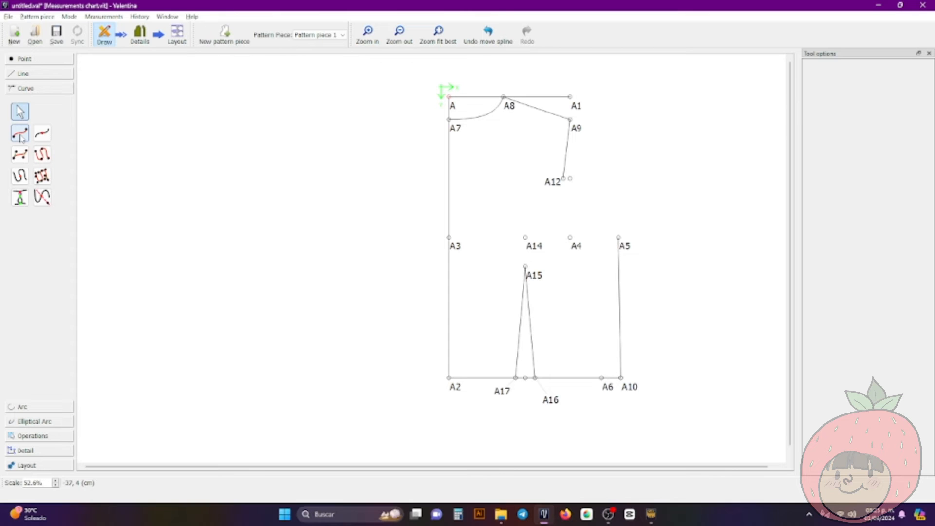
{"action": "left_click", "coordinate": [20, 134]}
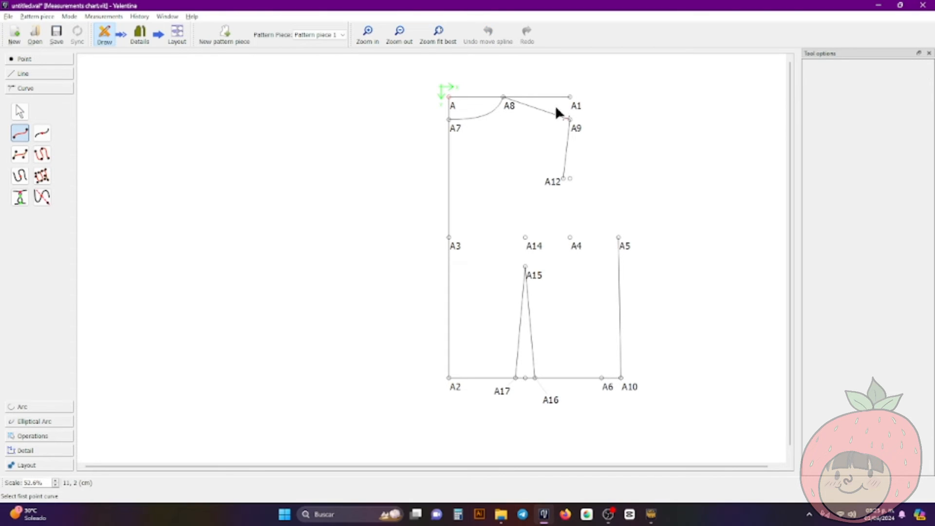
{"action": "left_click", "coordinate": [560, 179]}
{"action": "left_click", "coordinate": [619, 238]}
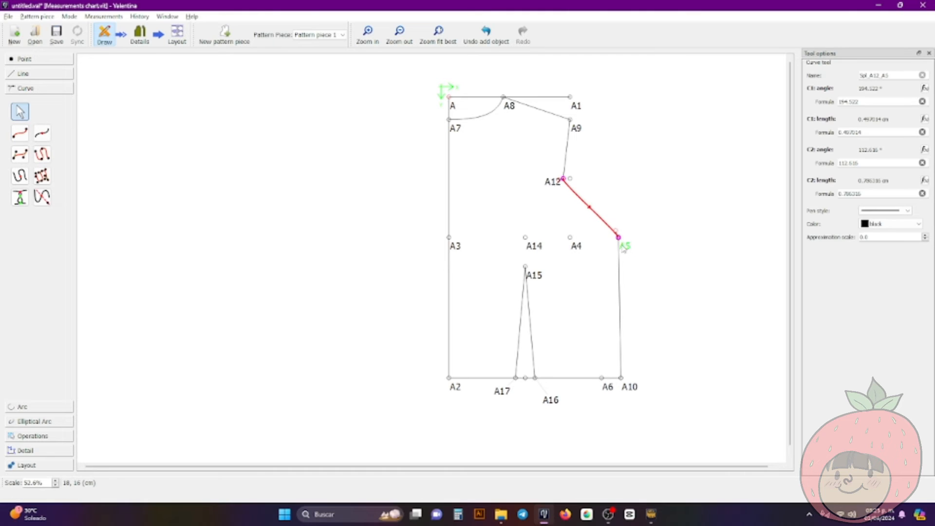
{"action": "left_click_drag", "start_coordinate": [619, 236], "coordinate": [583, 239]}
{"action": "mouse_move", "coordinate": [561, 196]}
{"action": "left_mouse_down"}
{"action": "mouse_move", "coordinate": [568, 222]}
{"action": "mouse_move", "coordinate": [564, 210]}
{"action": "left_mouse_up"}
{"action": "left_click", "coordinate": [581, 205]}
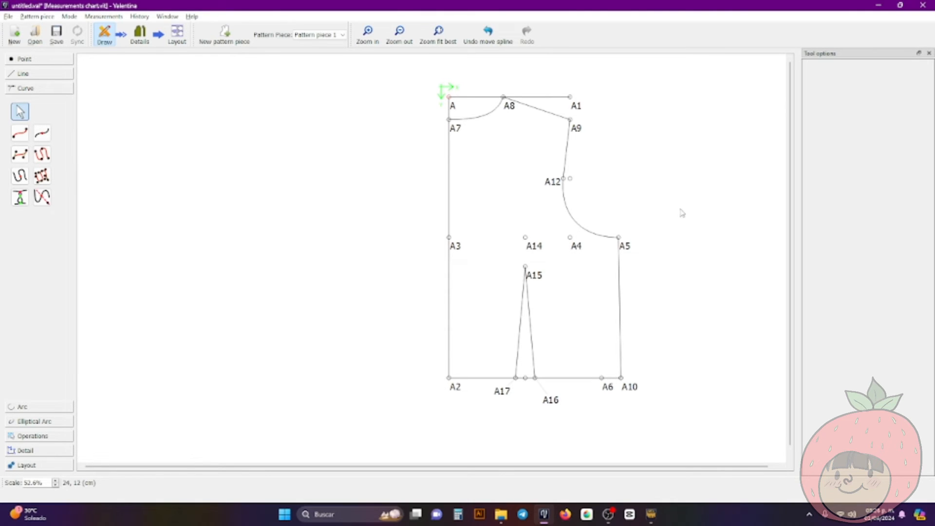
Examine the armhole curve and the bodice outline up close and as a whole
{"action": "scroll", "coordinate": [682, 211], "scroll_direction": "down", "scroll_amount": 3, "text": "ctrl"}
{"action": "scroll", "coordinate": [682, 211], "scroll_direction": "up", "scroll_amount": 4, "text": "ctrl"}
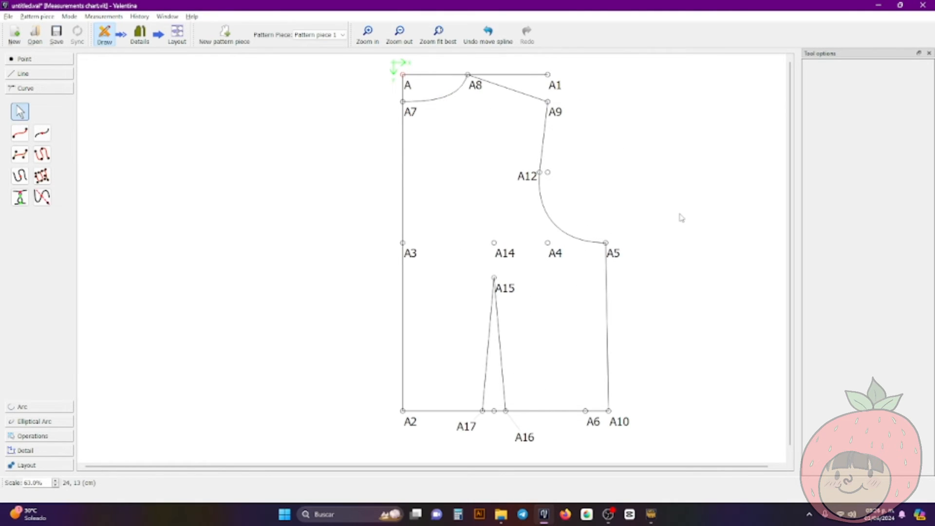
{"action": "scroll", "coordinate": [681, 218], "scroll_direction": "up", "scroll_amount": 1, "text": "ctrl"}
{"action": "scroll", "coordinate": [679, 215], "scroll_direction": "down", "scroll_amount": 2, "text": "ctrl"}
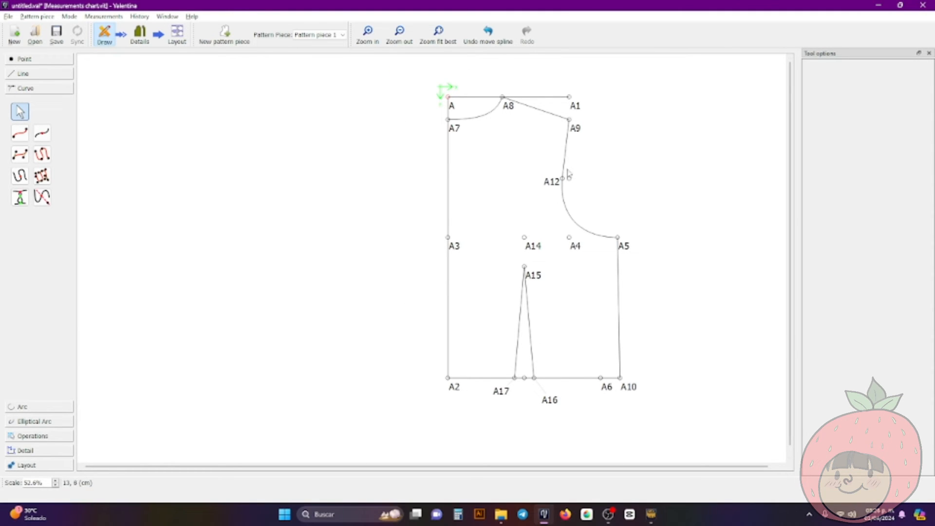
{"action": "scroll", "coordinate": [604, 197], "scroll_direction": "up", "scroll_amount": 2, "text": "ctrl"}
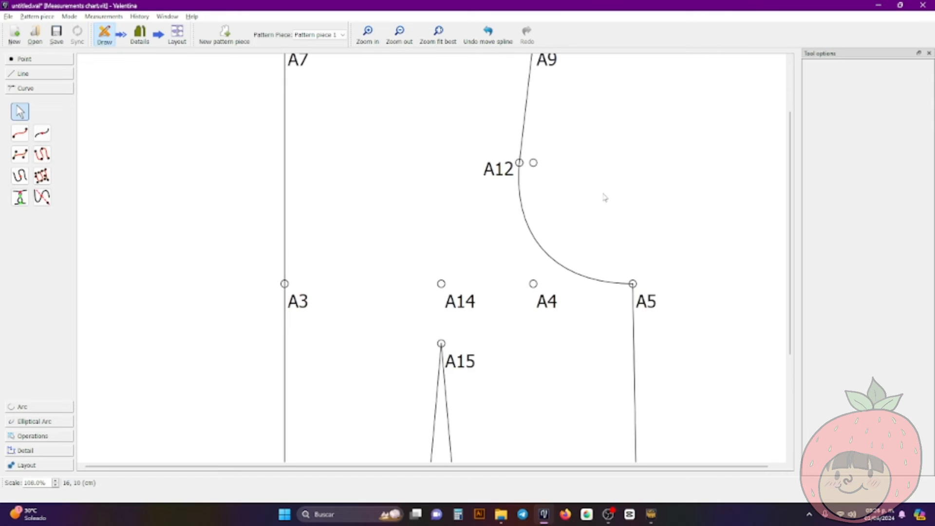
{"action": "scroll", "coordinate": [604, 197], "scroll_direction": "down", "scroll_amount": 2, "text": "ctrl"}
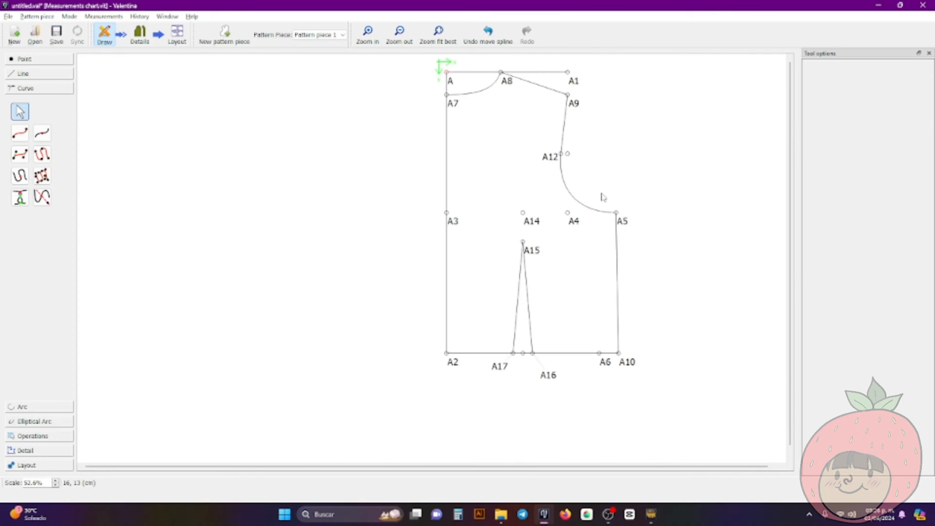
{"action": "scroll", "coordinate": [603, 195], "scroll_direction": "up", "scroll_amount": 2, "text": "ctrl"}
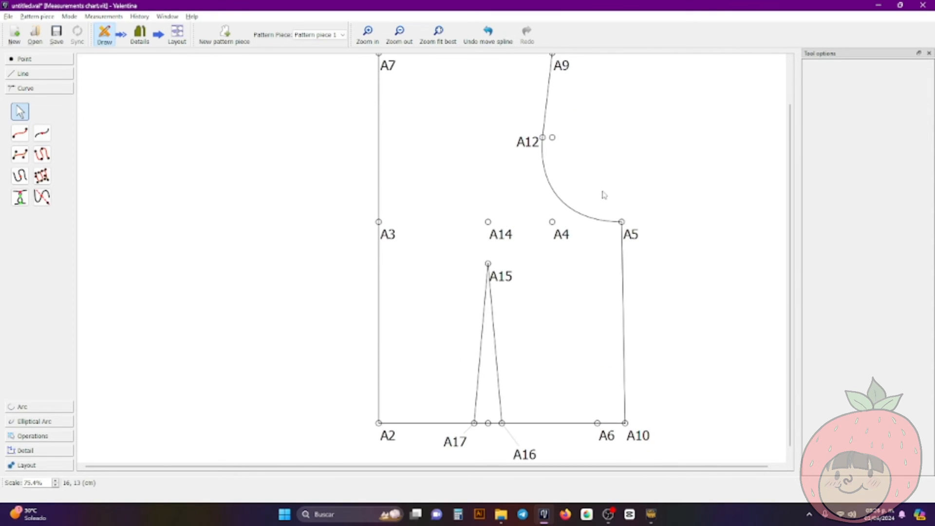
{"action": "scroll", "coordinate": [603, 195], "scroll_direction": "up", "scroll_amount": 1}
{"action": "scroll", "coordinate": [604, 194], "scroll_direction": "down", "scroll_amount": 1, "text": "ctrl"}
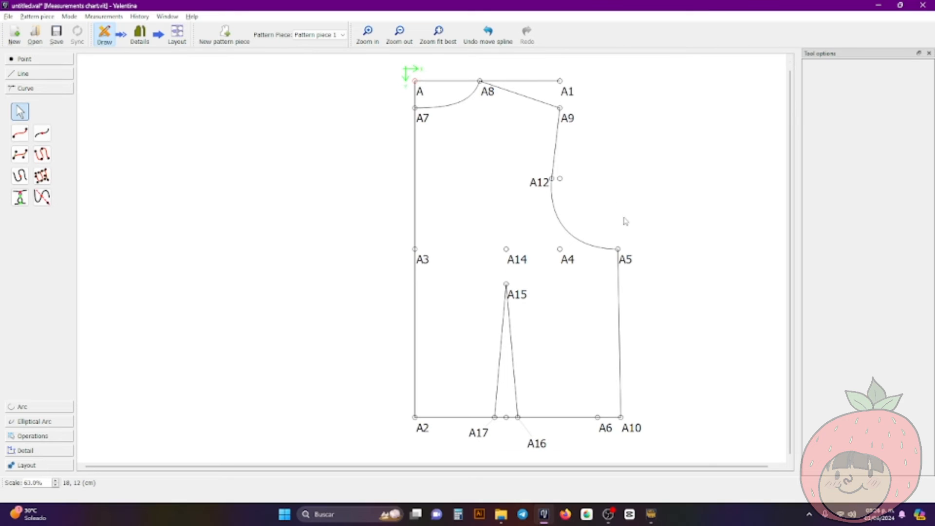
Start a workpiece with the Workpiece tool, picking A2, A7, the neckline curve and A8 clockwise as its main path
{"action": "left_click", "coordinate": [49, 436]}
{"action": "left_click", "coordinate": [51, 449]}
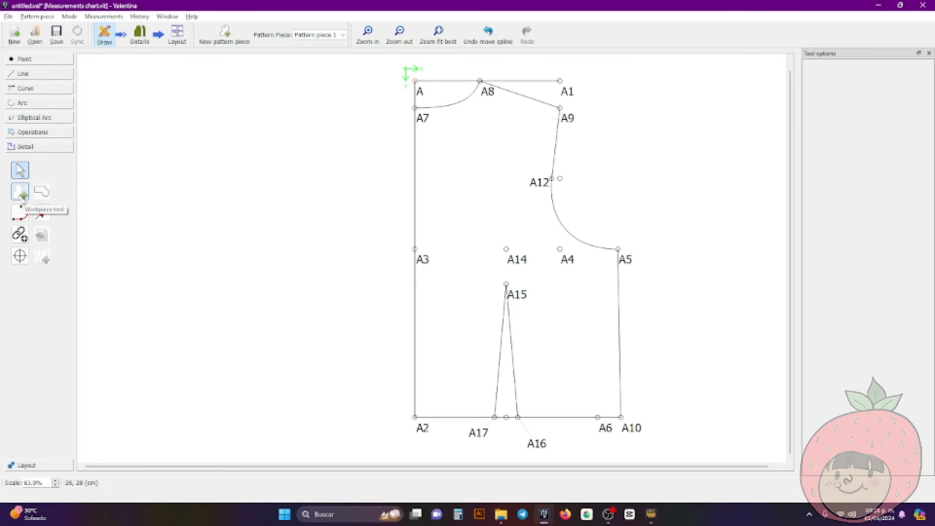
{"action": "left_click", "coordinate": [20, 191]}
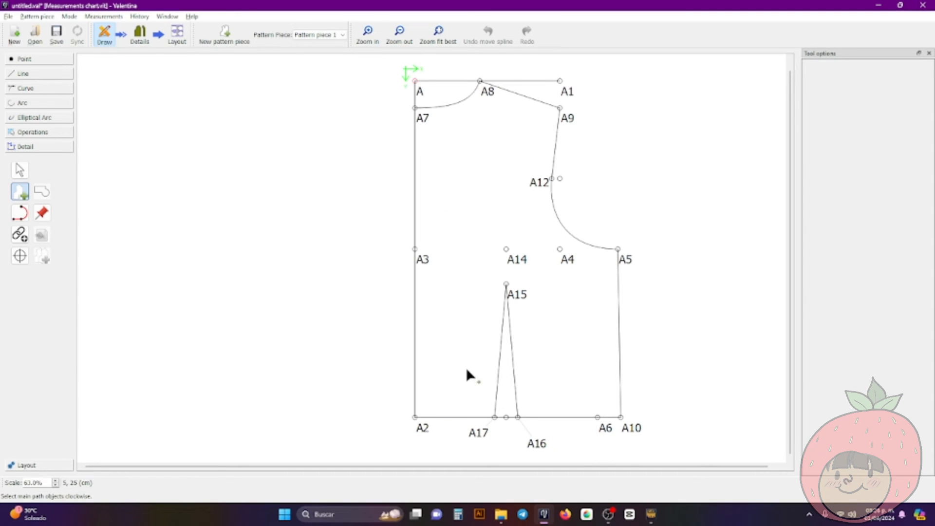
{"action": "left_click", "coordinate": [420, 426]}
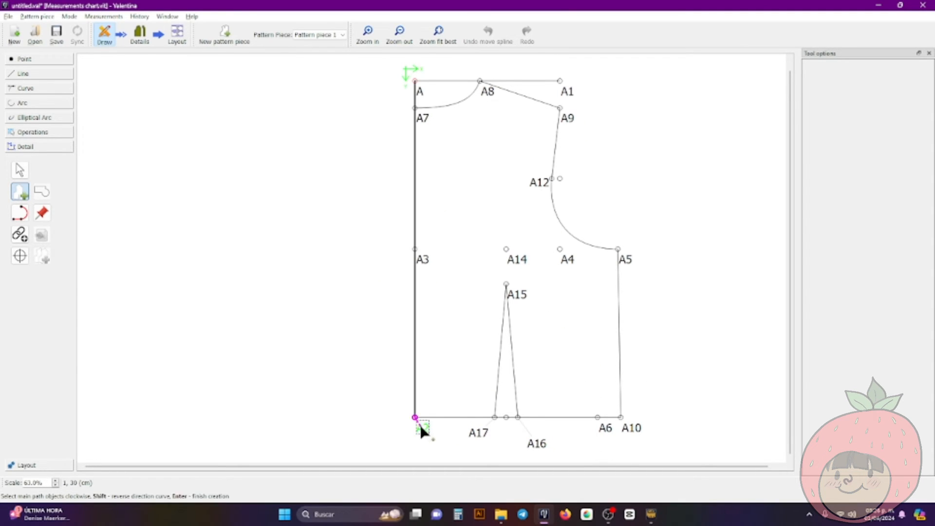
{"action": "left_click", "coordinate": [418, 121]}
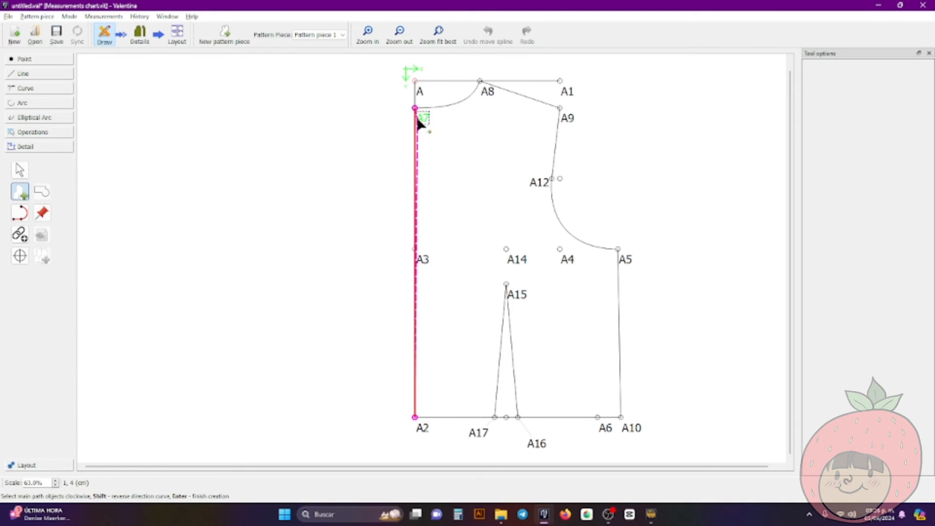
{"action": "left_click", "coordinate": [452, 110]}
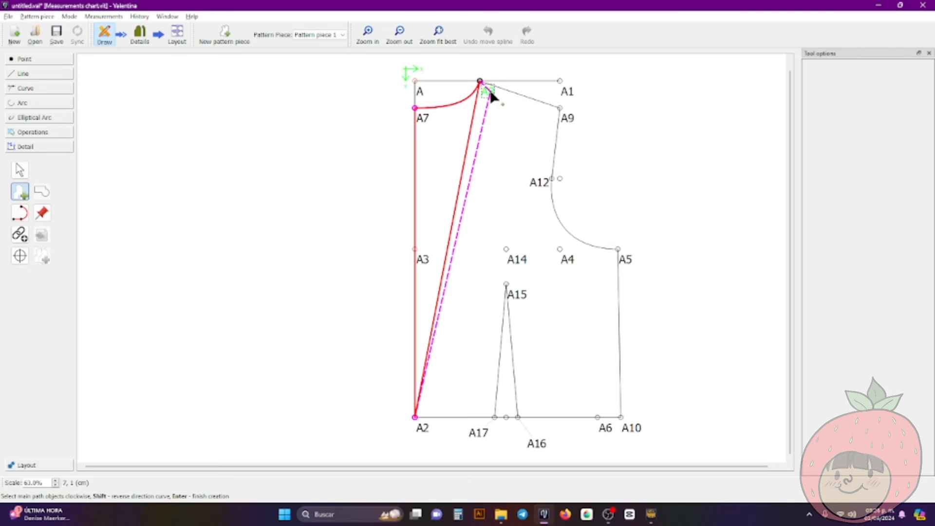
{"action": "left_click", "coordinate": [490, 94]}
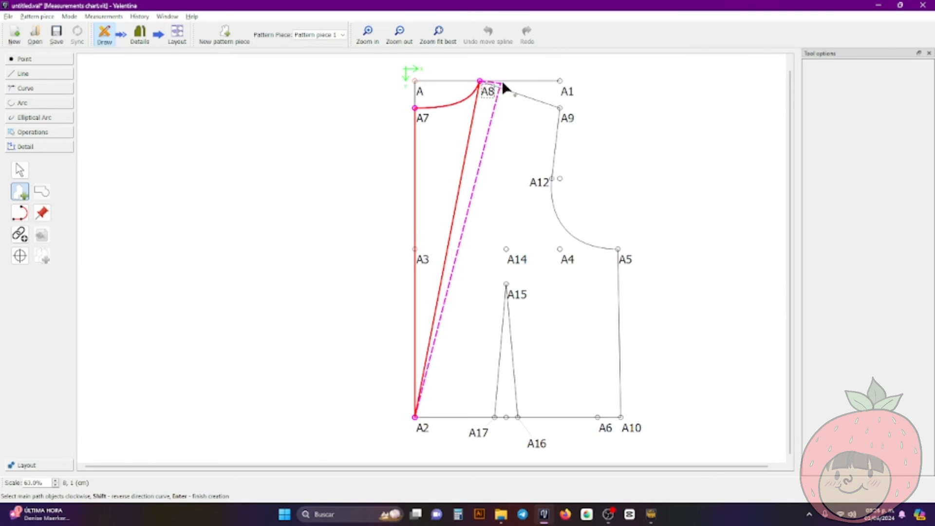
Continue the workpiece's main path through A9, A12, the armhole curve, A5 and A10, and finish the selection
{"action": "left_click", "coordinate": [562, 116]}
{"action": "left_click", "coordinate": [550, 179]}
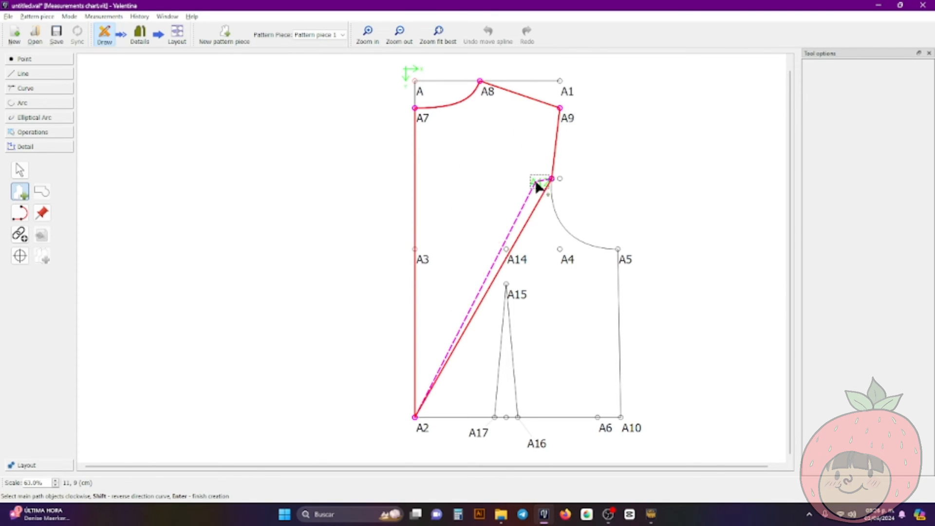
{"action": "left_click", "coordinate": [558, 218]}
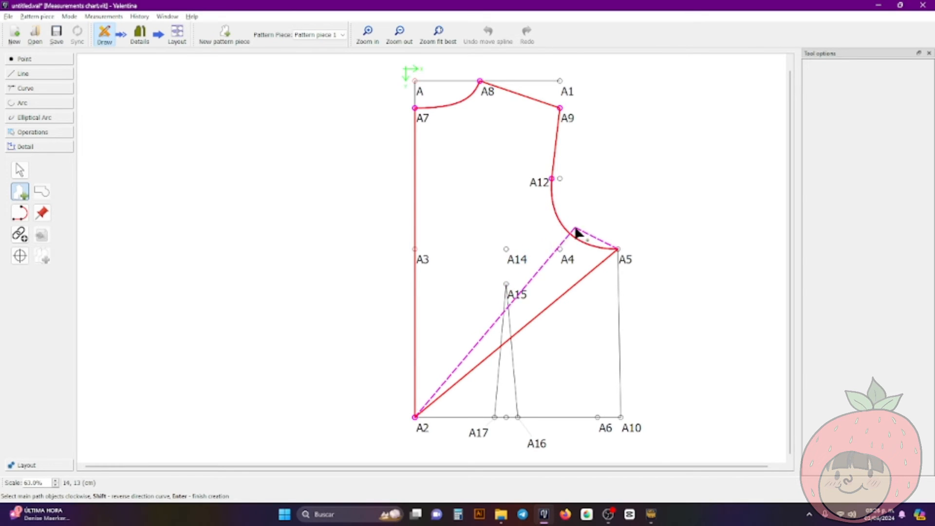
{"action": "left_click", "coordinate": [626, 259]}
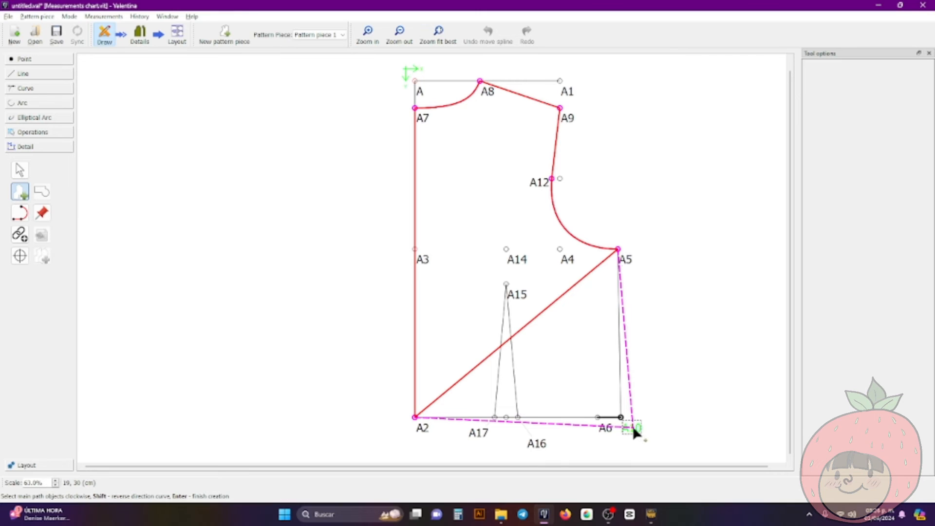
{"action": "left_click", "coordinate": [634, 430]}
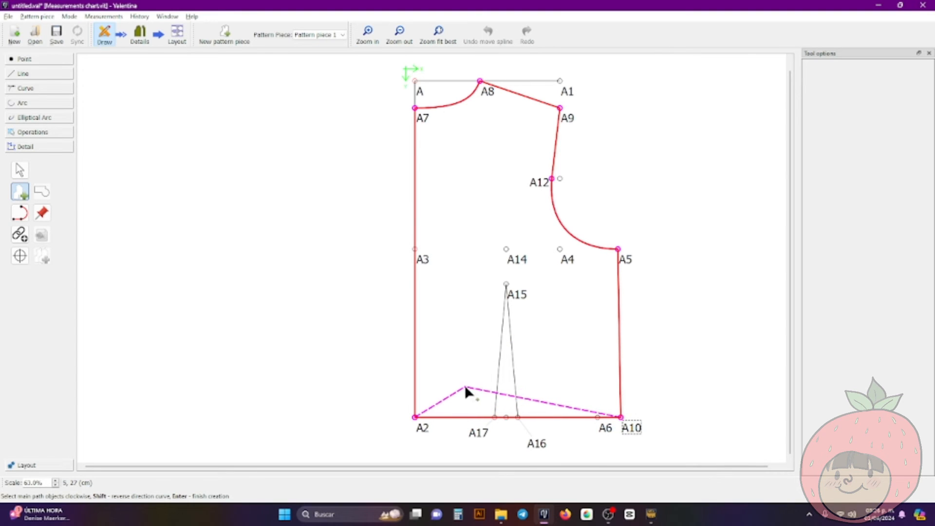
{"action": "key", "text": "Return"}
Name the detail "Back pattern" and create the workpiece
{"action": "double_click", "coordinate": [435, 146]}
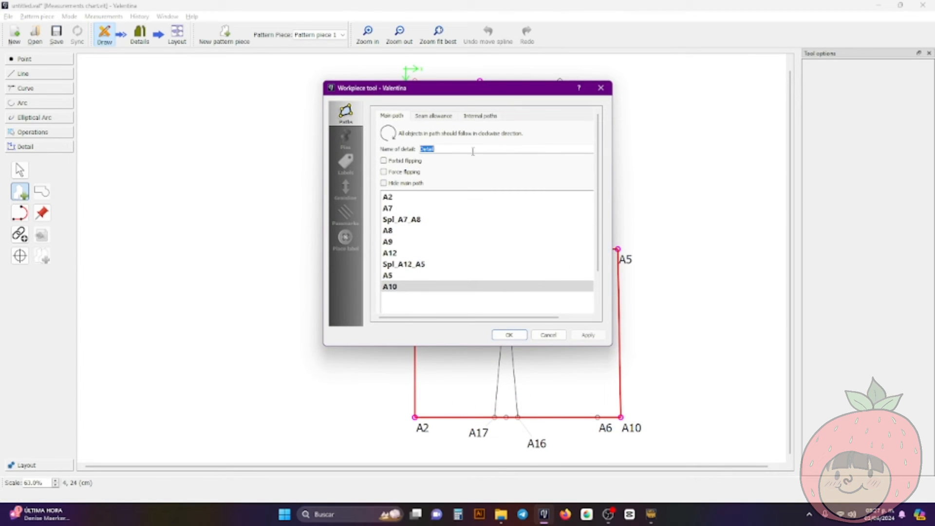
{"action": "type", "text": "F"}
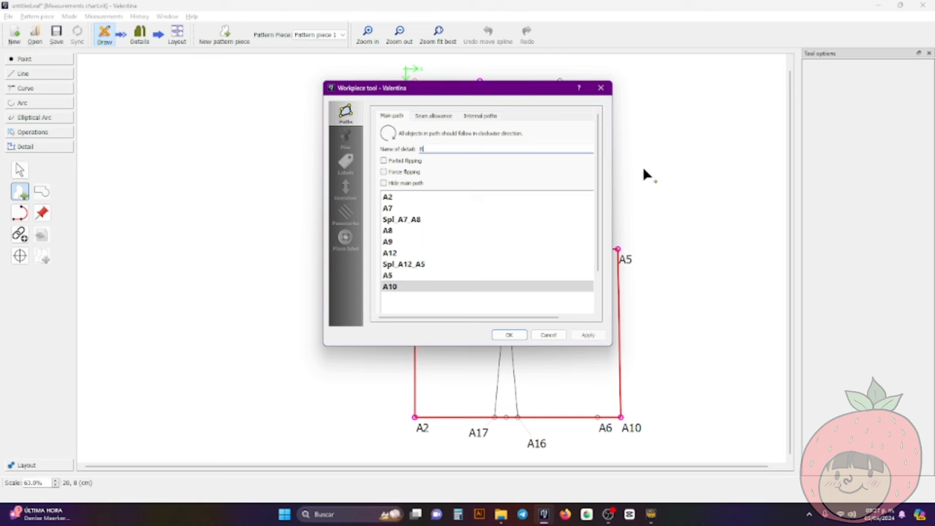
{"action": "type", "text": "ack pattern"}
{"action": "key", "text": "Return"}
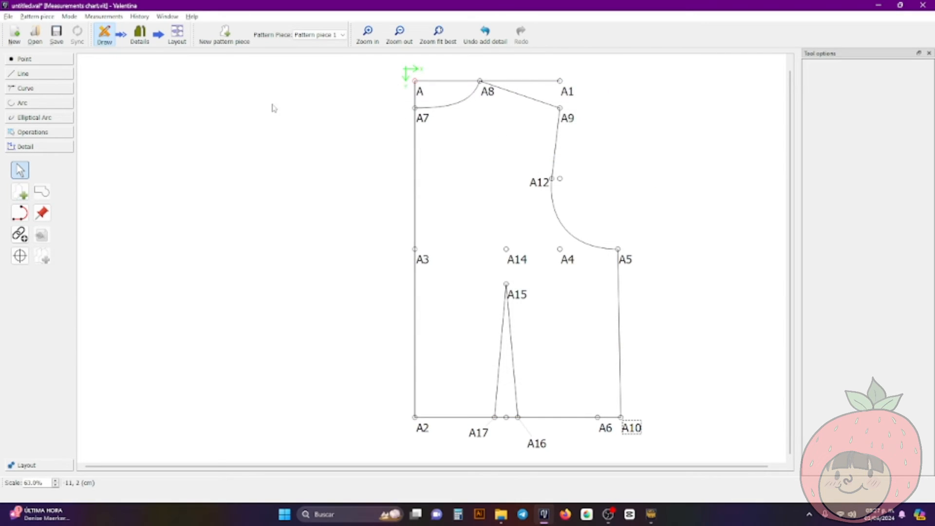
Reposition the new workpiece slightly farther from the origin in Details mode and return to Draw mode
{"action": "left_click", "coordinate": [143, 44]}
{"action": "scroll", "coordinate": [358, 174], "scroll_direction": "down", "scroll_amount": 2}
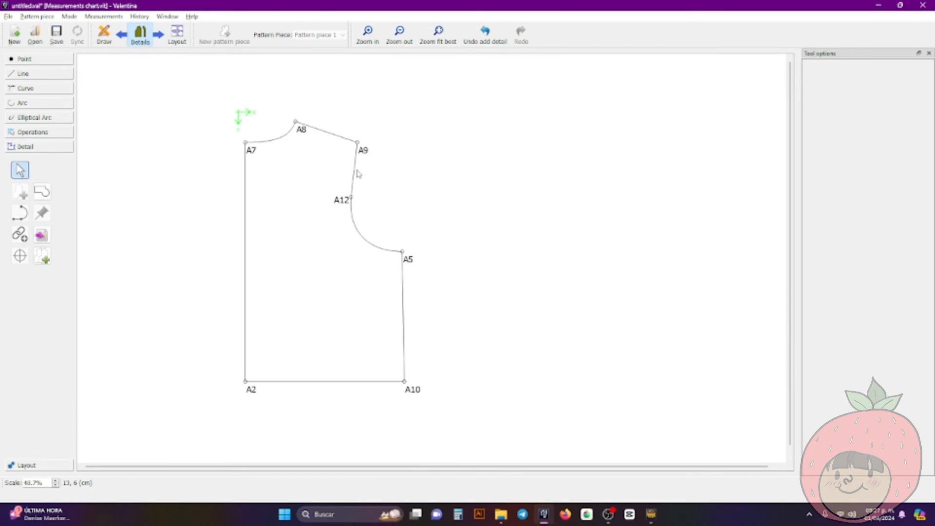
{"action": "left_click_drag", "start_coordinate": [334, 284], "coordinate": [389, 274]}
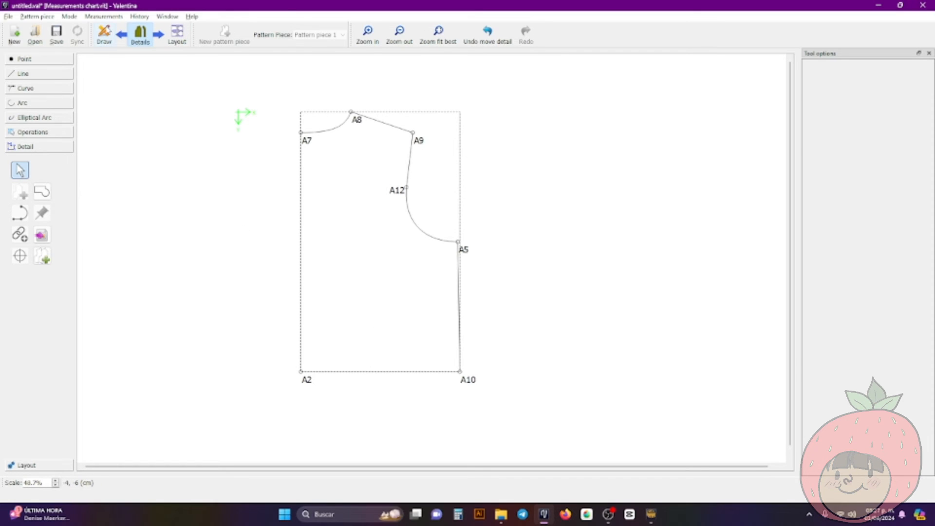
{"action": "left_click", "coordinate": [107, 30]}
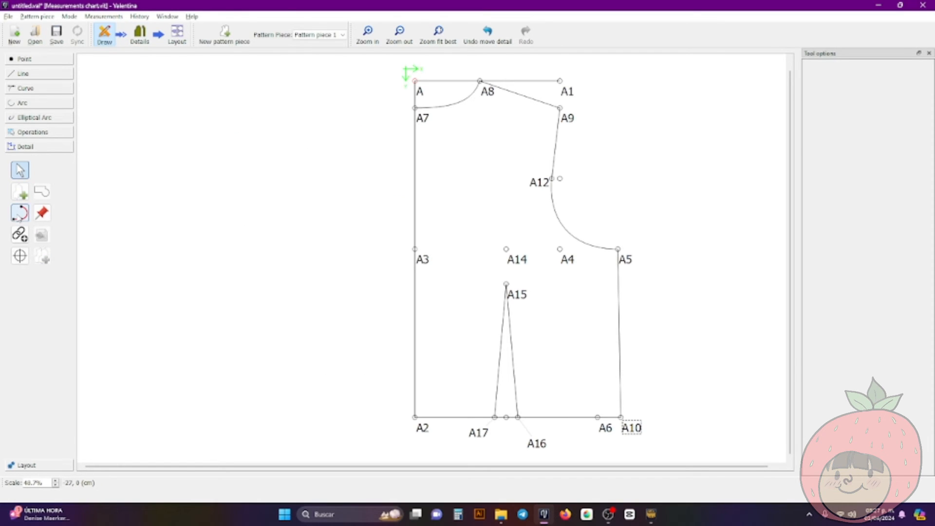
Select A17, A15 and A16 as the dart's internal path with the Internal path tool and finish the selection
{"action": "left_click", "coordinate": [19, 217]}
{"action": "left_click", "coordinate": [475, 435]}
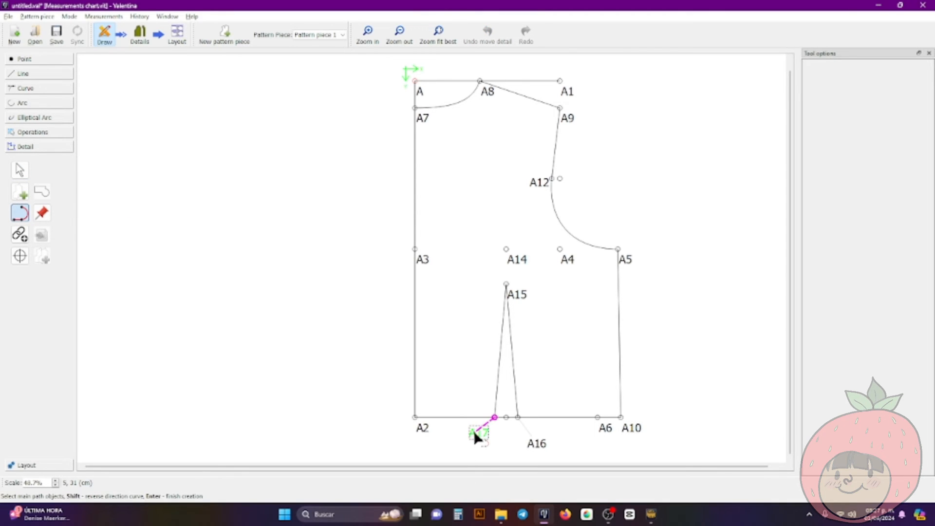
{"action": "left_click", "coordinate": [512, 296]}
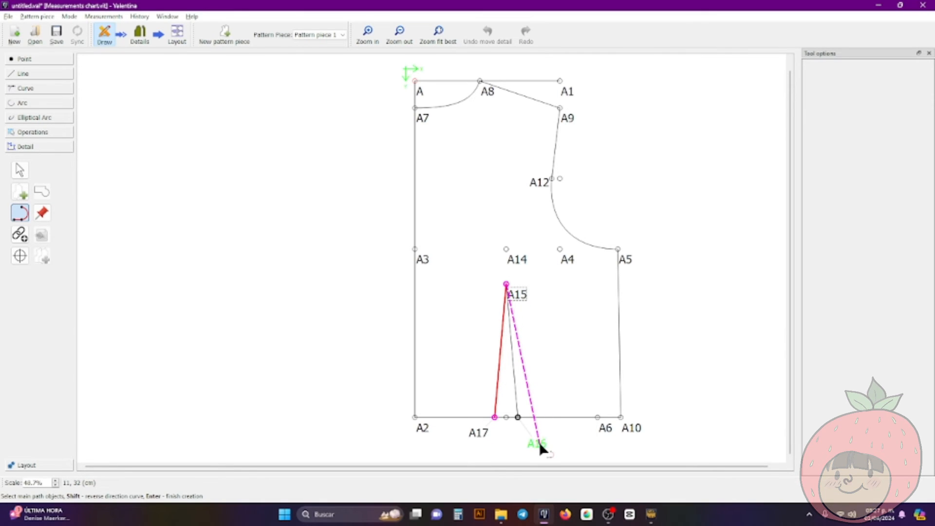
{"action": "left_click", "coordinate": [539, 442]}
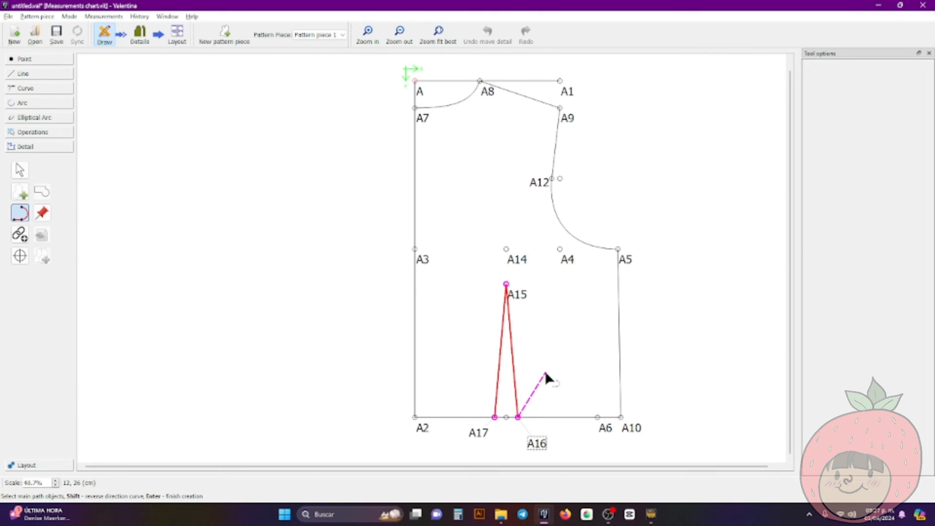
{"action": "key", "text": "Return"}
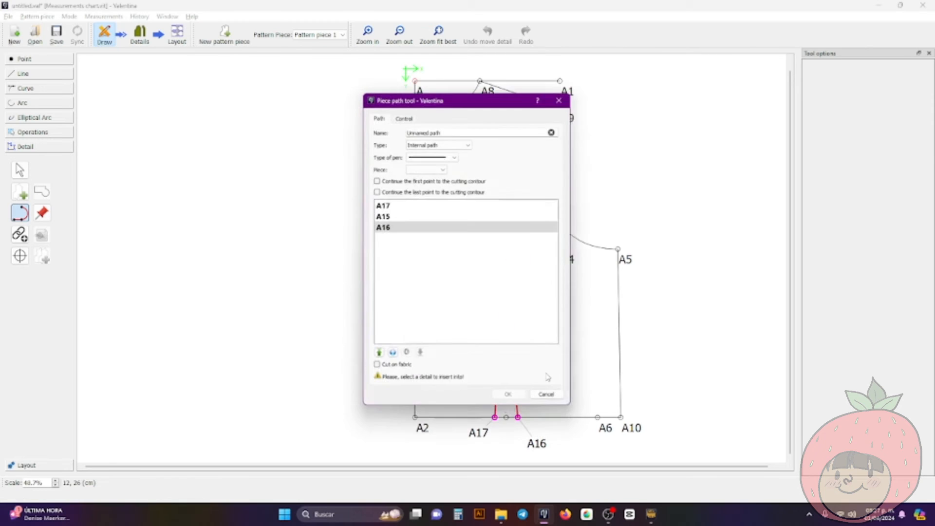
Assign the dart path to the Back pattern piece with a solid line pen and create it
{"action": "left_click", "coordinate": [420, 168]}
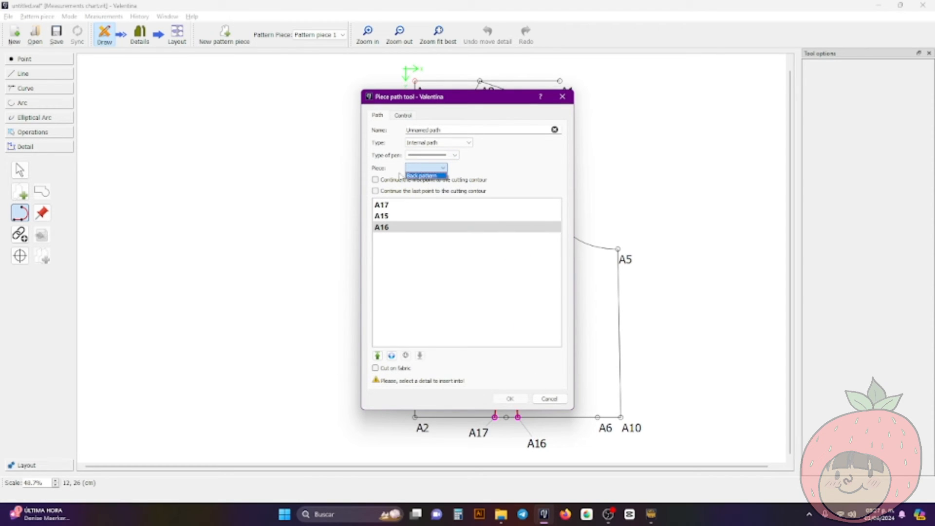
{"action": "left_click", "coordinate": [432, 176]}
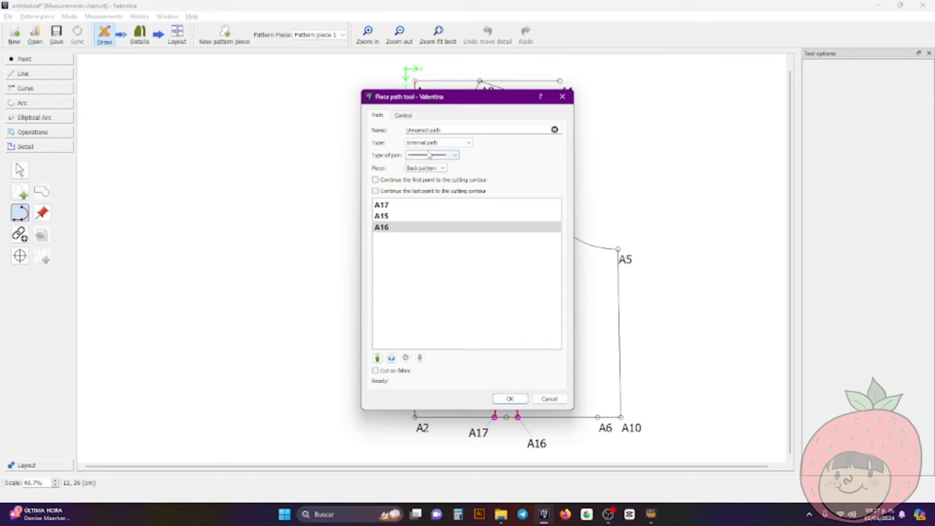
{"action": "left_click", "coordinate": [433, 154]}
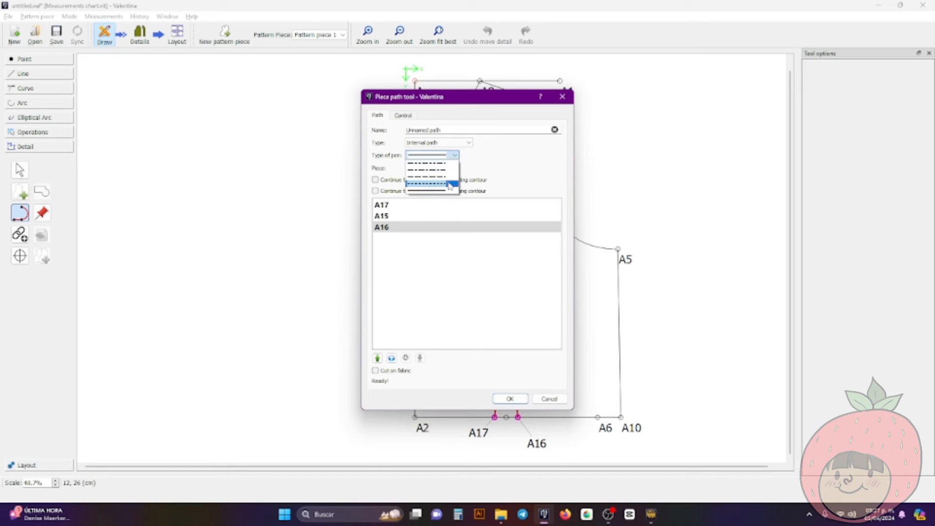
{"action": "left_click", "coordinate": [443, 190]}
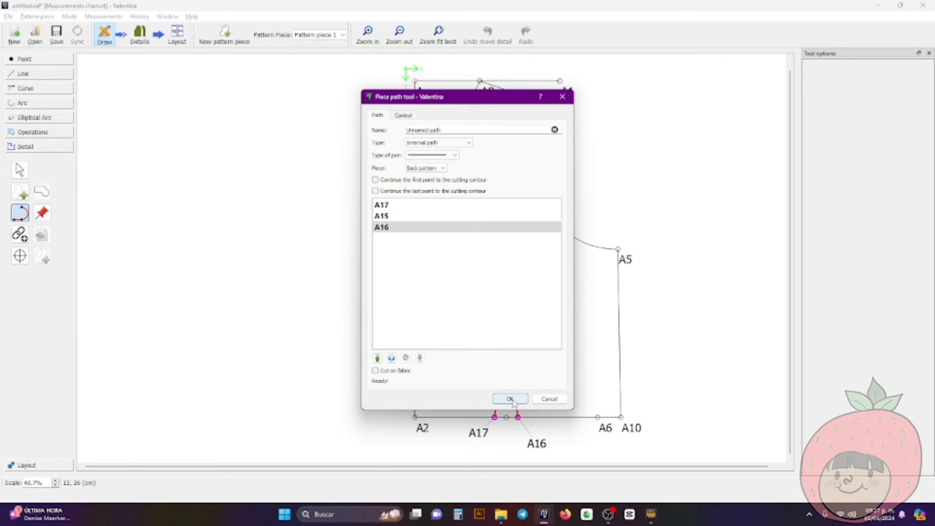
{"action": "left_click", "coordinate": [510, 399]}
Switch to Details mode and shift the workpiece slightly closer to the origin horizontally
{"action": "left_click", "coordinate": [142, 37]}
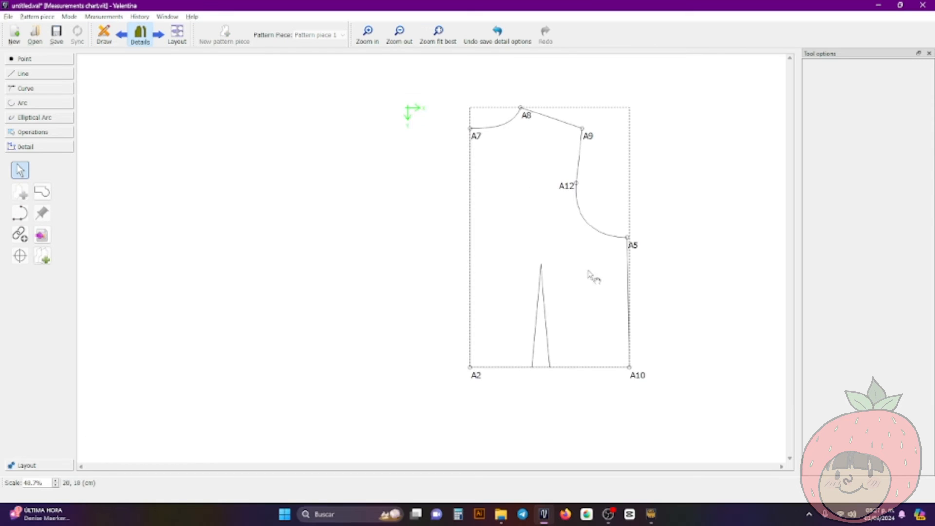
{"action": "left_click_drag", "start_coordinate": [593, 271], "coordinate": [571, 281]}
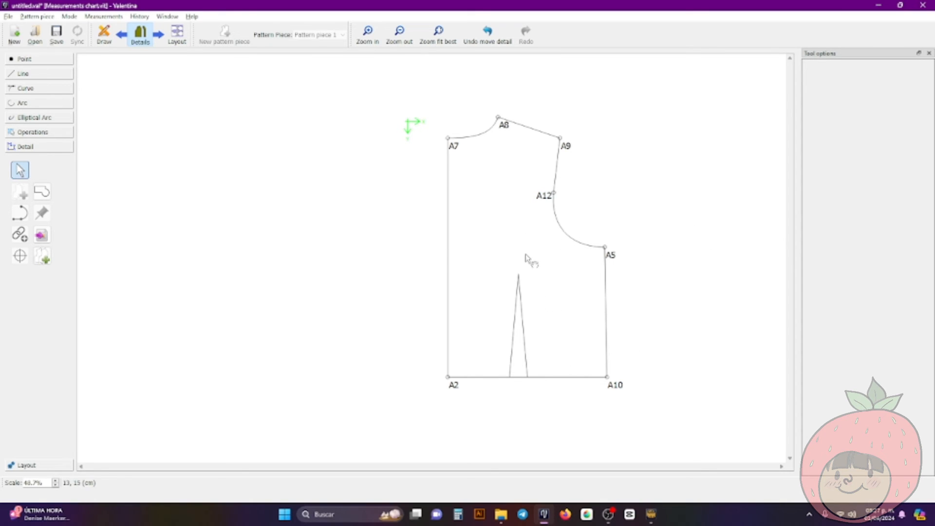
{"action": "right_click", "coordinate": [528, 239]}
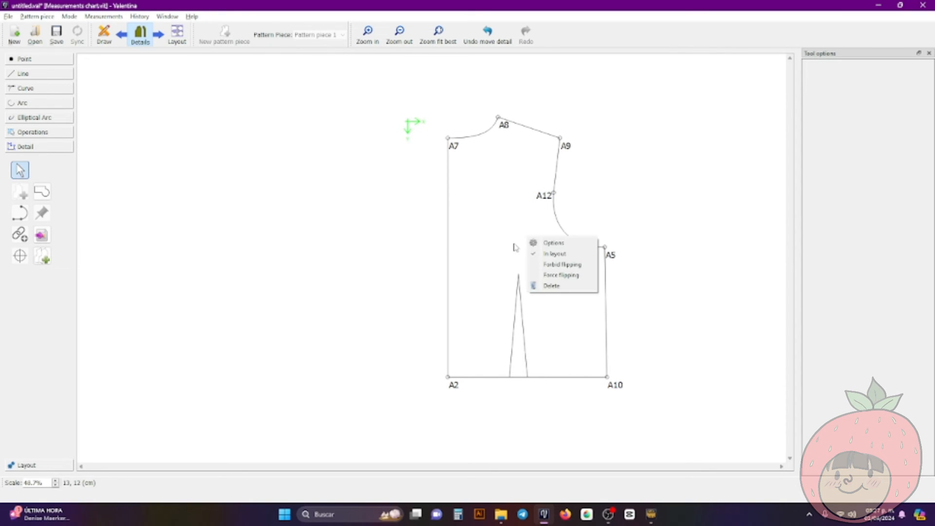
{"action": "left_click", "coordinate": [713, 156]}
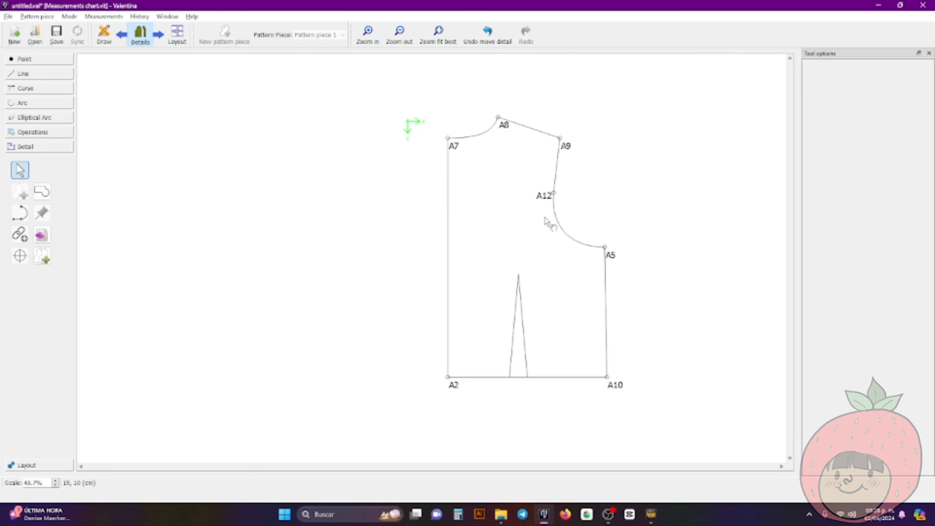
Enable a 1 cm seam allowance in the workpiece's options and apply it
{"action": "right_click", "coordinate": [482, 177]}
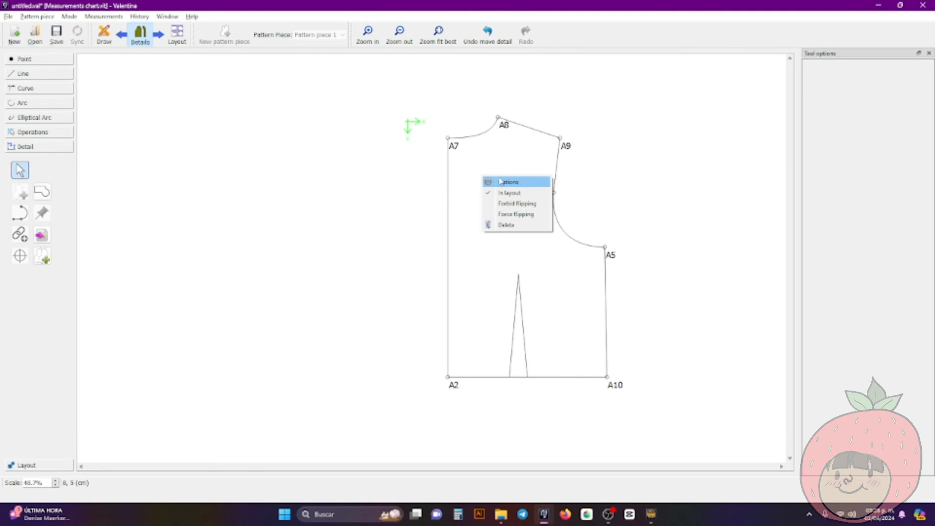
{"action": "left_click", "coordinate": [502, 182]}
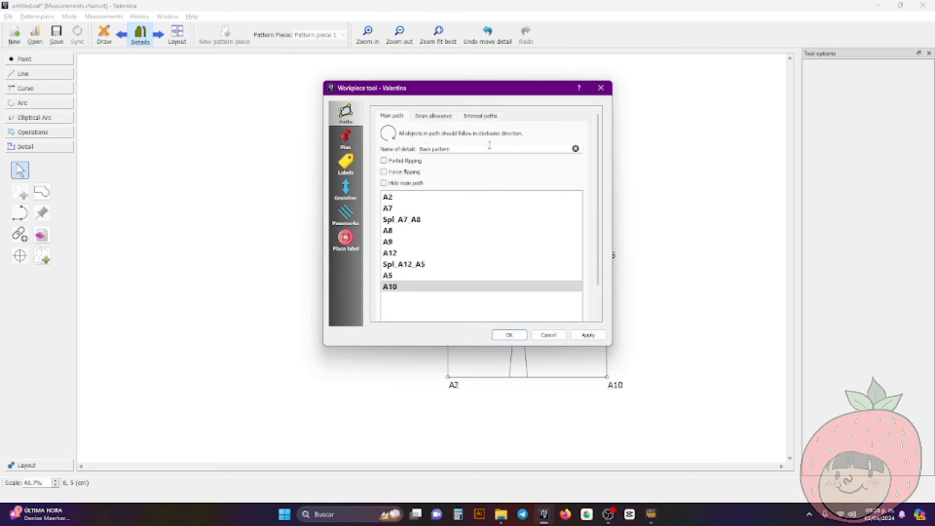
{"action": "left_click", "coordinate": [434, 117]}
{"action": "left_click", "coordinate": [407, 130]}
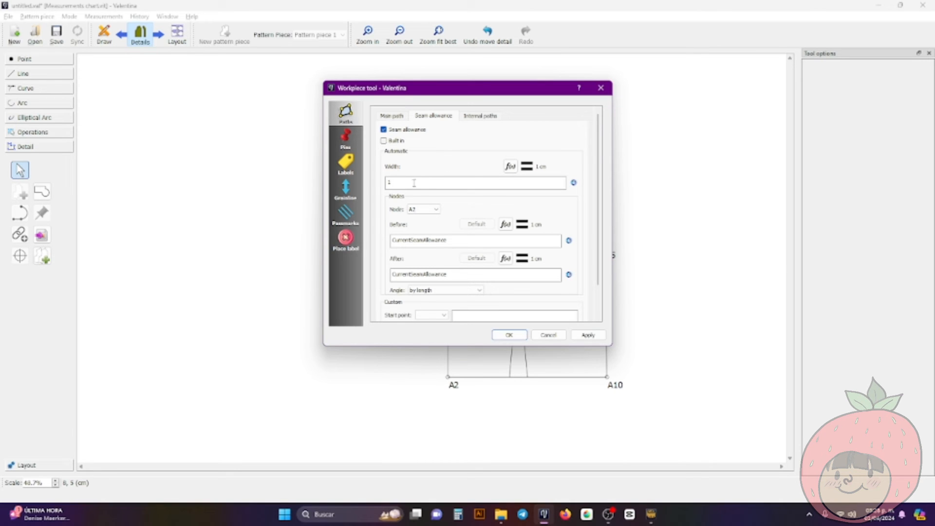
{"action": "left_click_drag", "start_coordinate": [463, 94], "coordinate": [279, 129]}
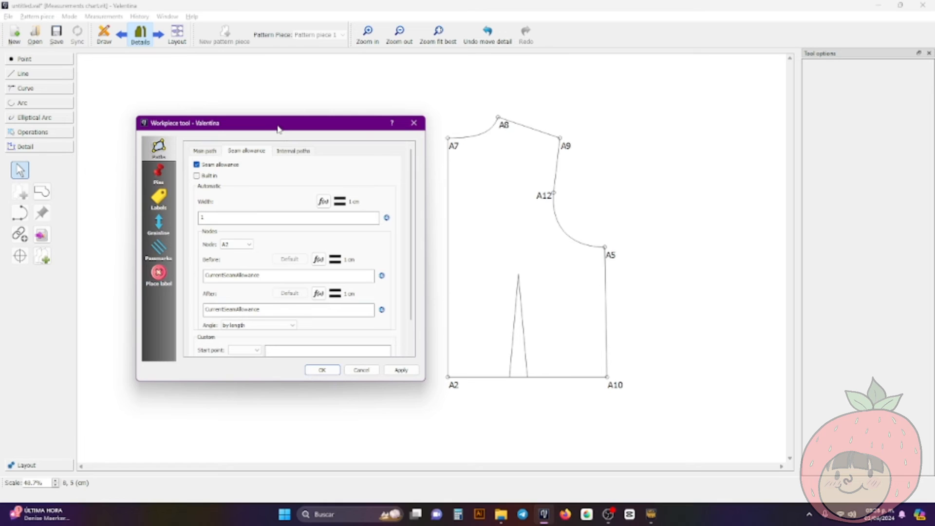
{"action": "left_click", "coordinate": [398, 372]}
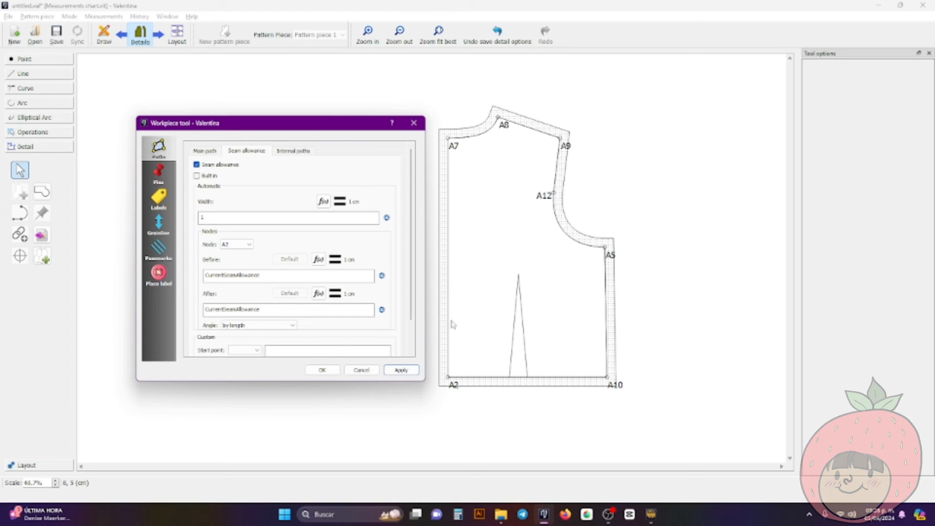
Remove the seam allowance from the A2–A7 edge by setting 0 after node A2 and 0 before node A7, and apply it
{"action": "left_click", "coordinate": [234, 245]}
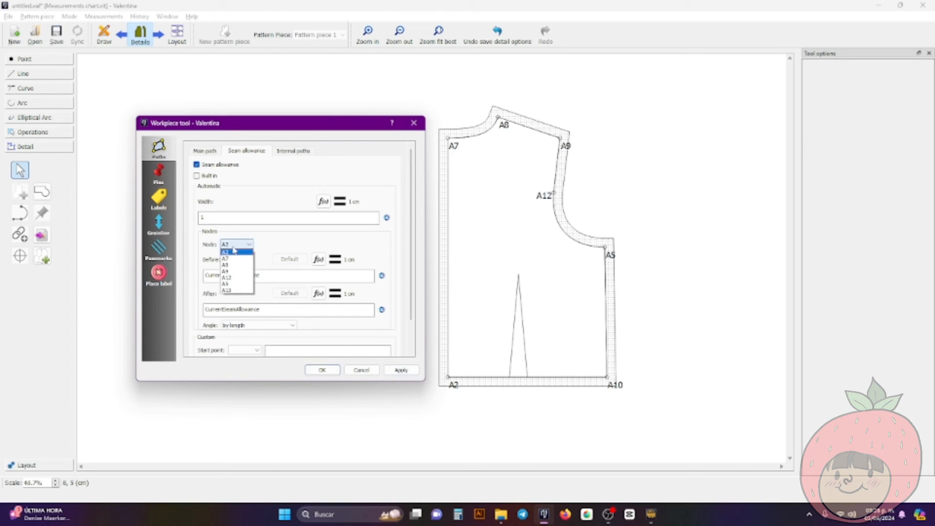
{"action": "left_click", "coordinate": [233, 251]}
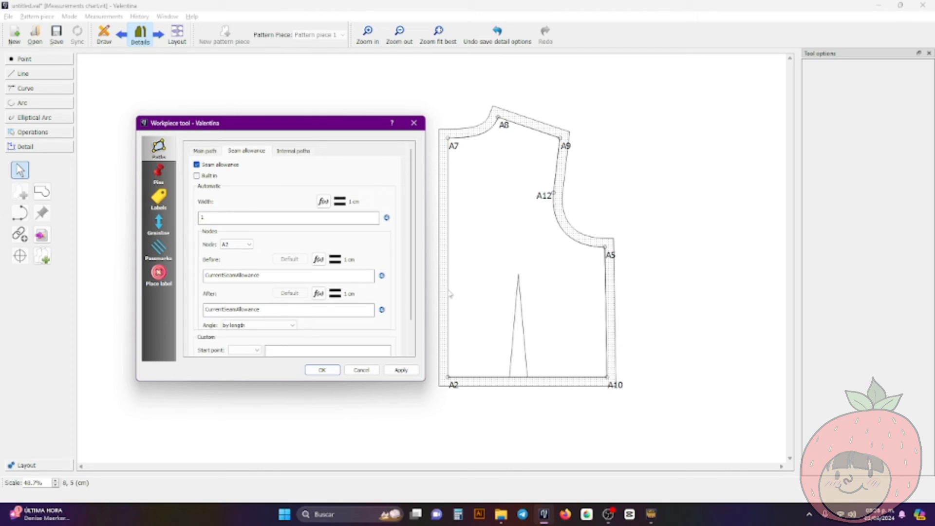
{"action": "double_click", "coordinate": [266, 309]}
{"action": "type", "text": "0"}
{"action": "left_click", "coordinate": [244, 245]}
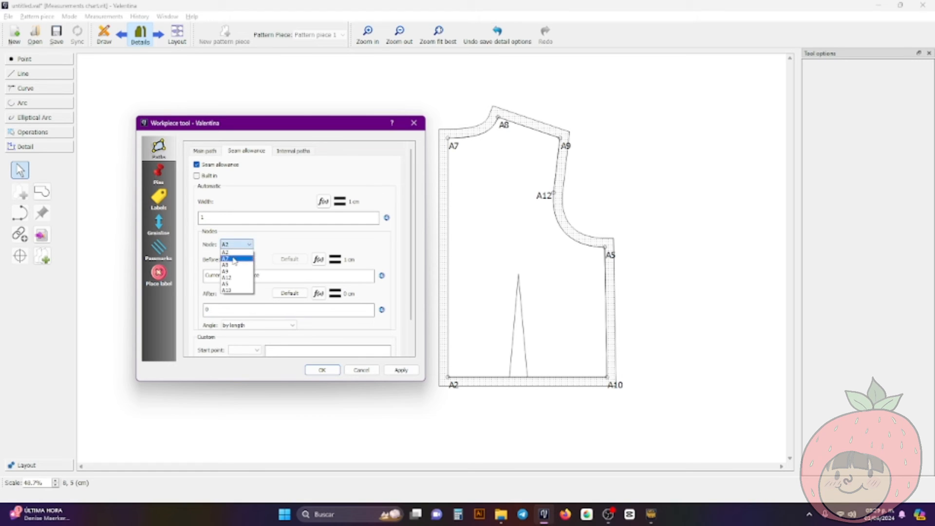
{"action": "left_click", "coordinate": [238, 259]}
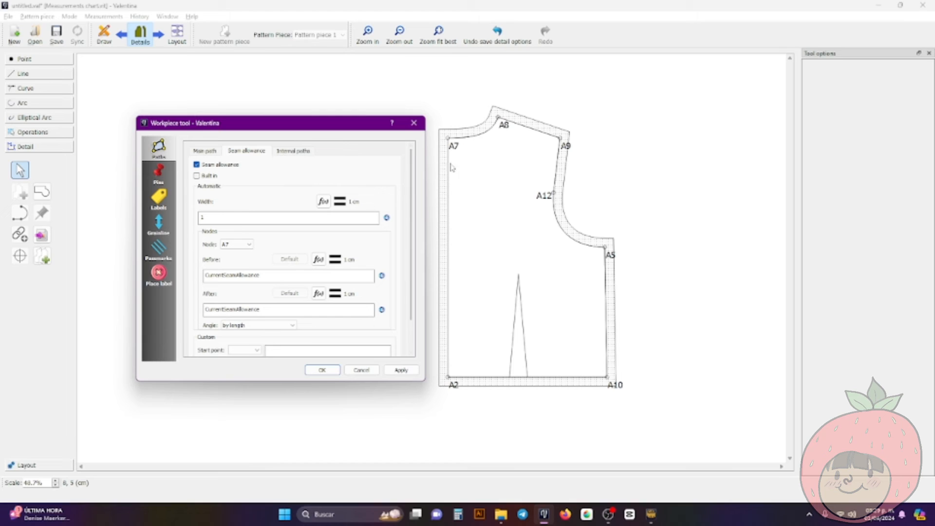
{"action": "double_click", "coordinate": [265, 274]}
{"action": "type", "text": "0"}
{"action": "left_click", "coordinate": [395, 374]}
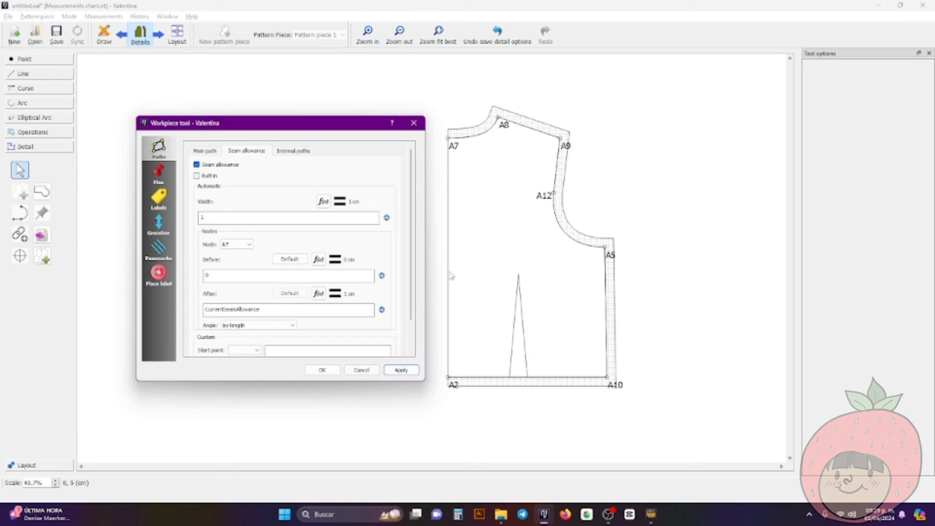
Set the seam allowance after node A5 to 2 cm
{"action": "left_click", "coordinate": [344, 240]}
{"action": "left_click", "coordinate": [248, 244]}
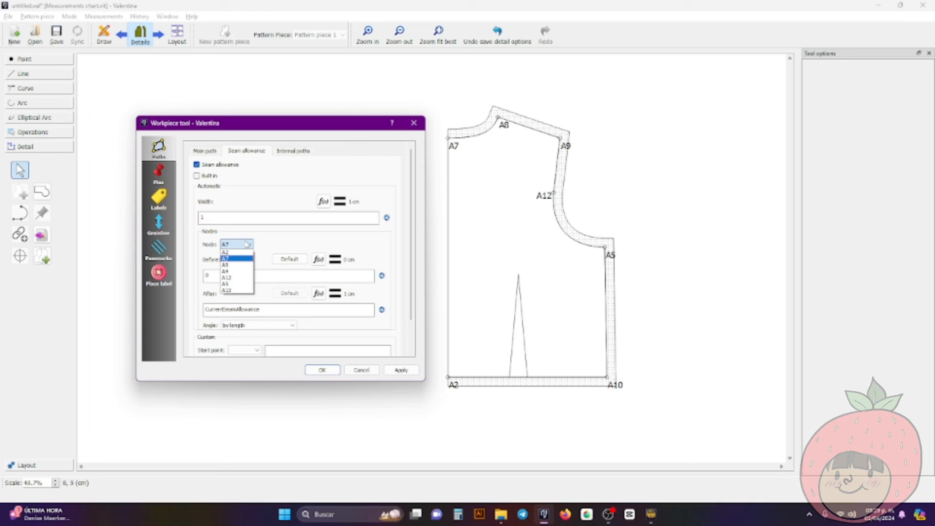
{"action": "left_click", "coordinate": [239, 284]}
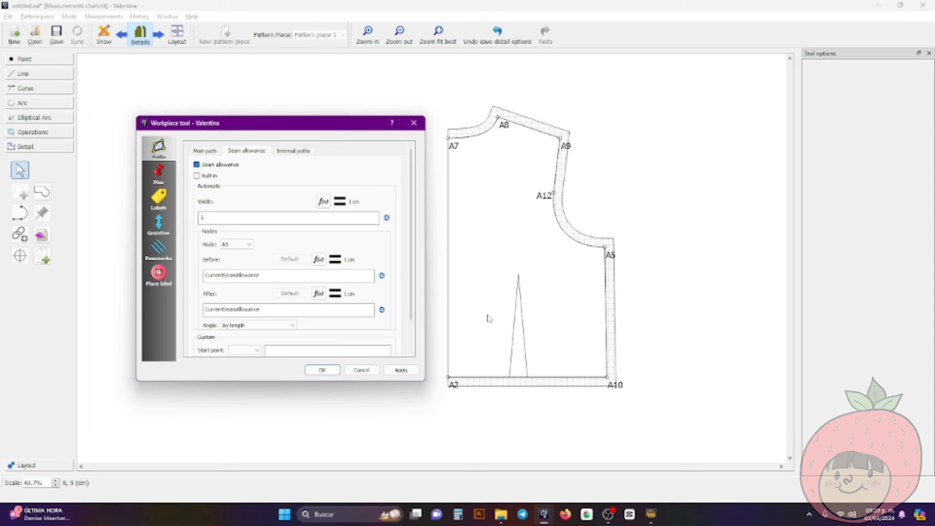
{"action": "double_click", "coordinate": [261, 309]}
{"action": "type", "text": "2"}
{"action": "left_click", "coordinate": [397, 371]}
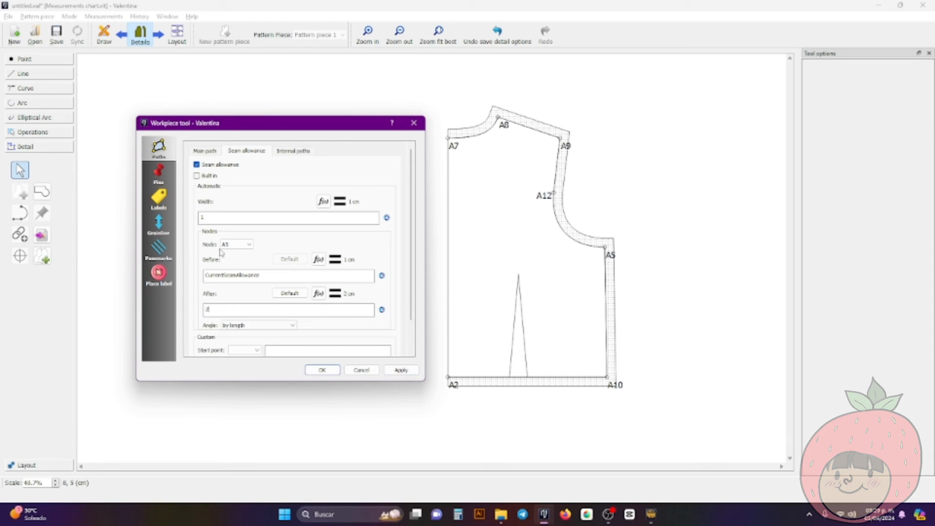
Set the seam allowance before node A10 to 2 cm, apply it and accept the workpiece options
{"action": "left_click", "coordinate": [236, 245]}
{"action": "left_click", "coordinate": [232, 291]}
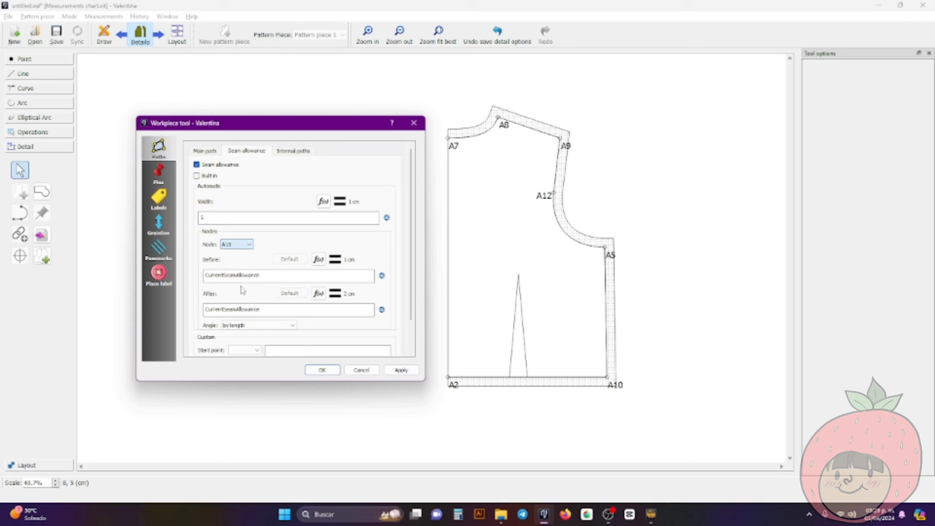
{"action": "double_click", "coordinate": [268, 276]}
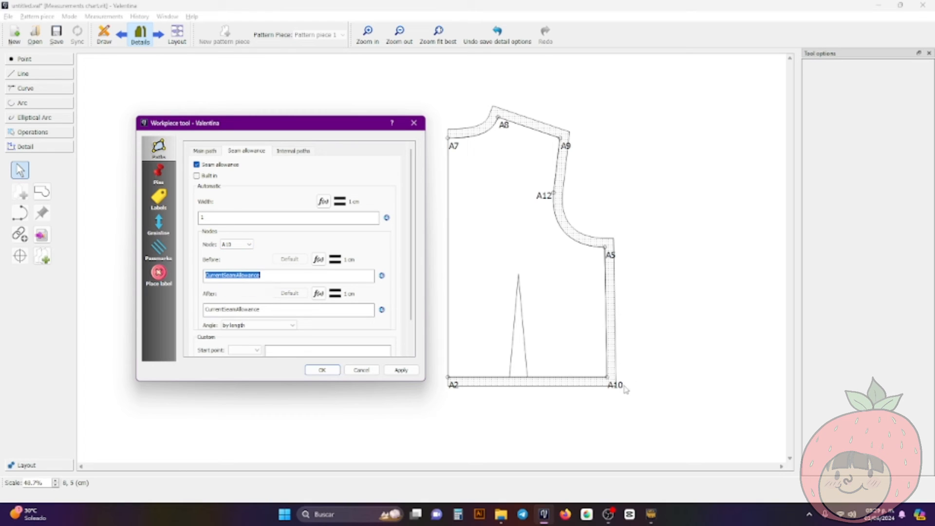
{"action": "type", "text": "2"}
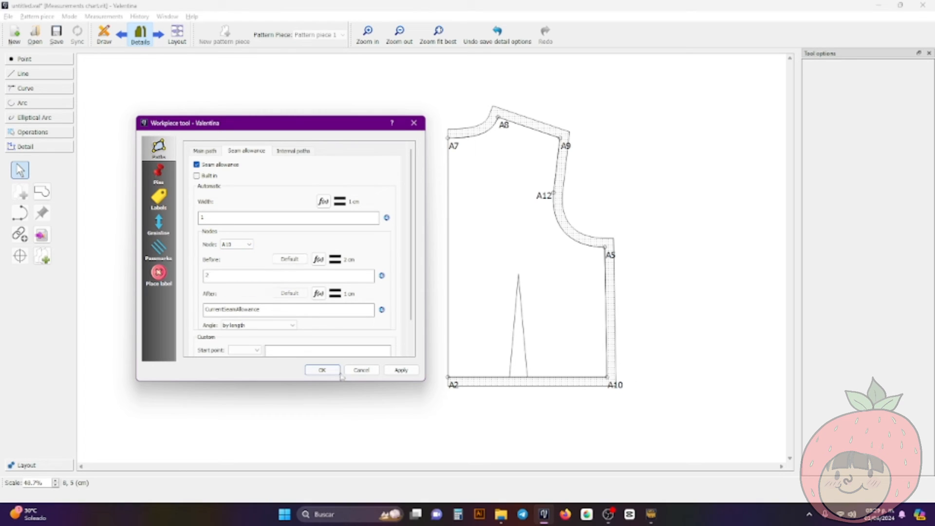
{"action": "left_click", "coordinate": [400, 371]}
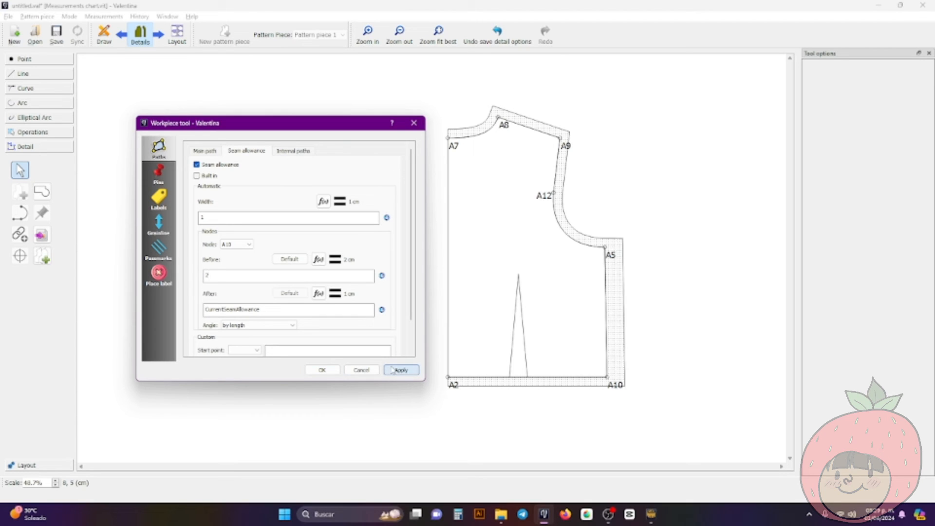
{"action": "left_click", "coordinate": [320, 370]}
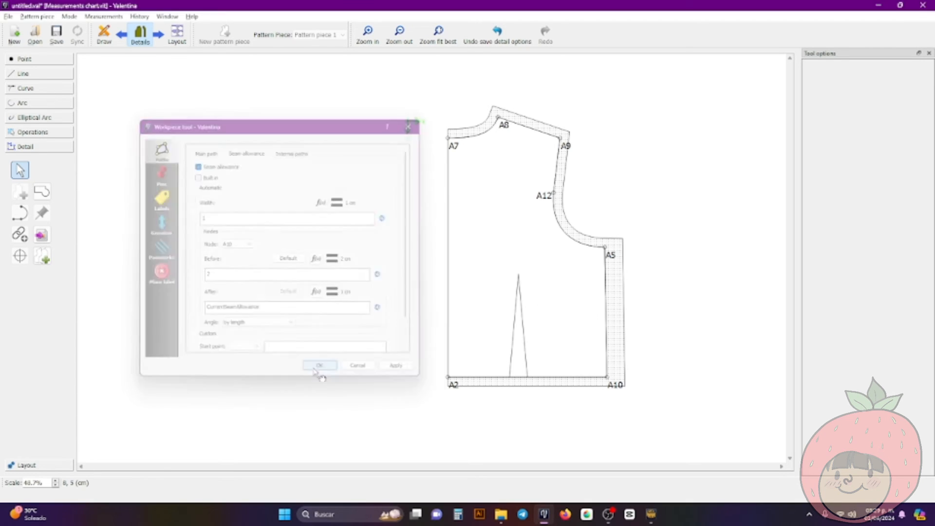
Make the grainline visible on the back workpiece with a 10 cm length, apply it and accept the options
{"action": "right_click", "coordinate": [504, 203]}
{"action": "left_click", "coordinate": [525, 205]}
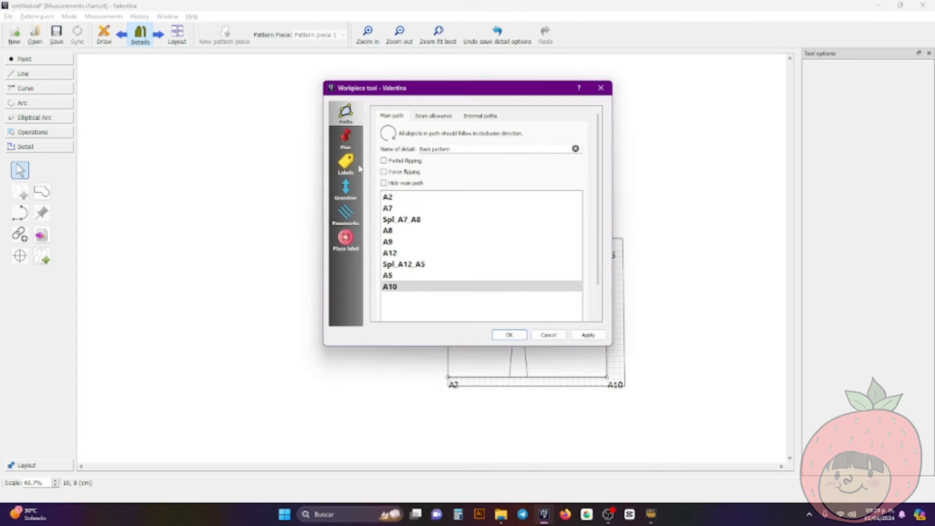
{"action": "left_click_drag", "start_coordinate": [390, 92], "coordinate": [208, 121]}
{"action": "left_click", "coordinate": [159, 226]}
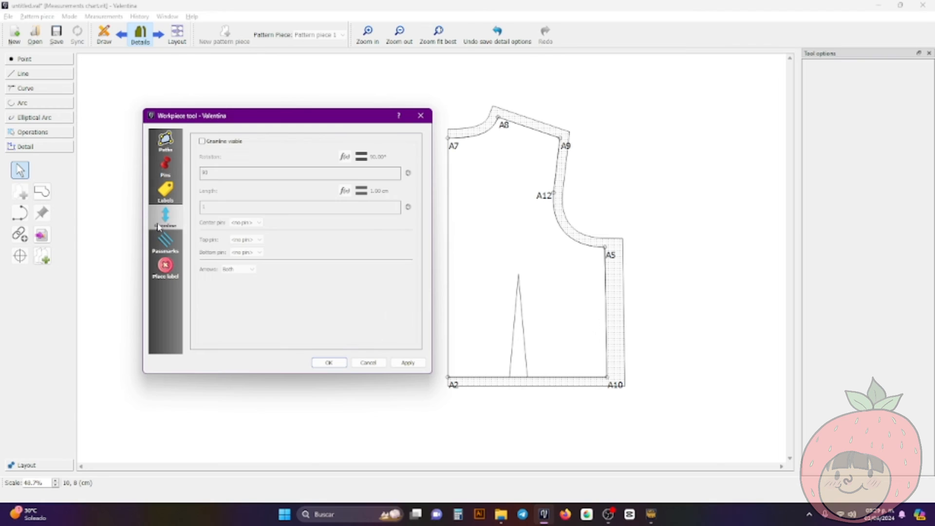
{"action": "left_click", "coordinate": [202, 142]}
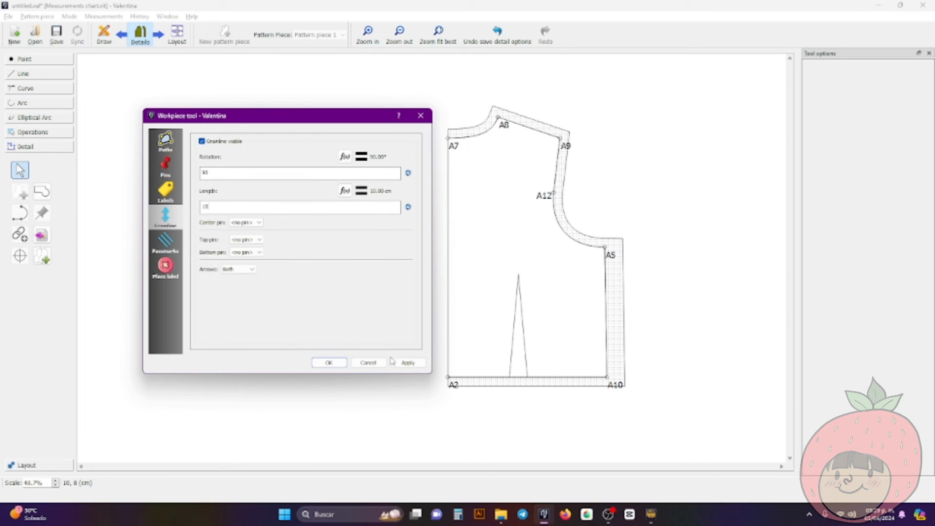
{"action": "left_click", "coordinate": [406, 363]}
{"action": "left_click", "coordinate": [342, 364]}
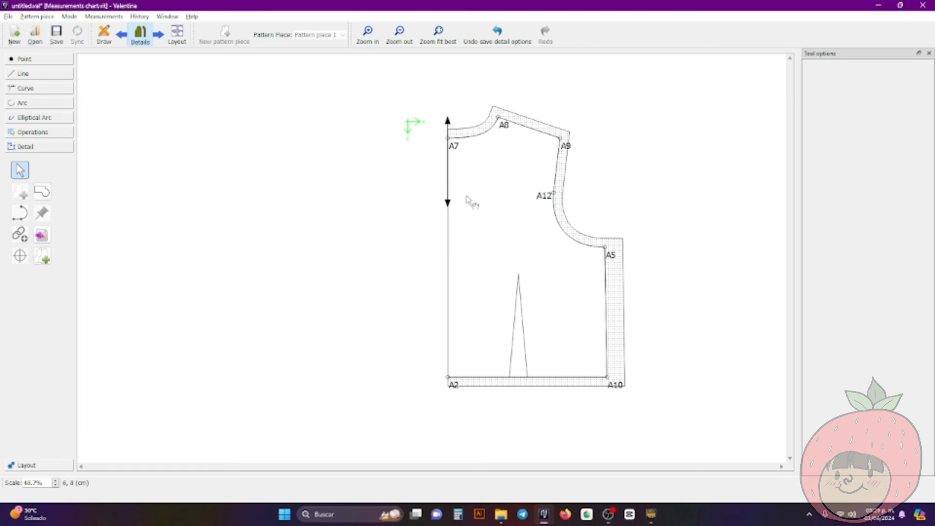
Lengthen the grainline and place it upright between the A2–A7 edge and the dart, and shift the workpiece slightly
{"action": "left_click_drag", "start_coordinate": [449, 207], "coordinate": [482, 359]}
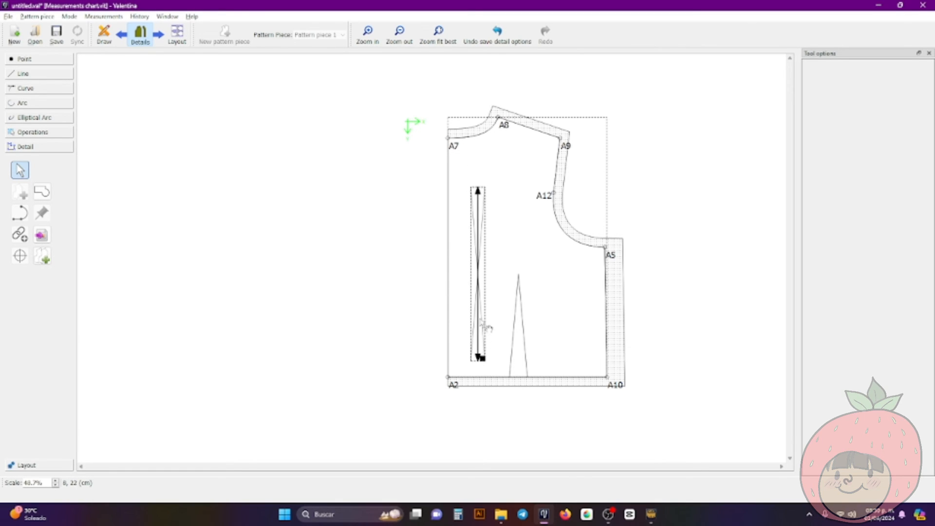
{"action": "left_click_drag", "start_coordinate": [480, 318], "coordinate": [482, 359]}
{"action": "left_click", "coordinate": [432, 316]}
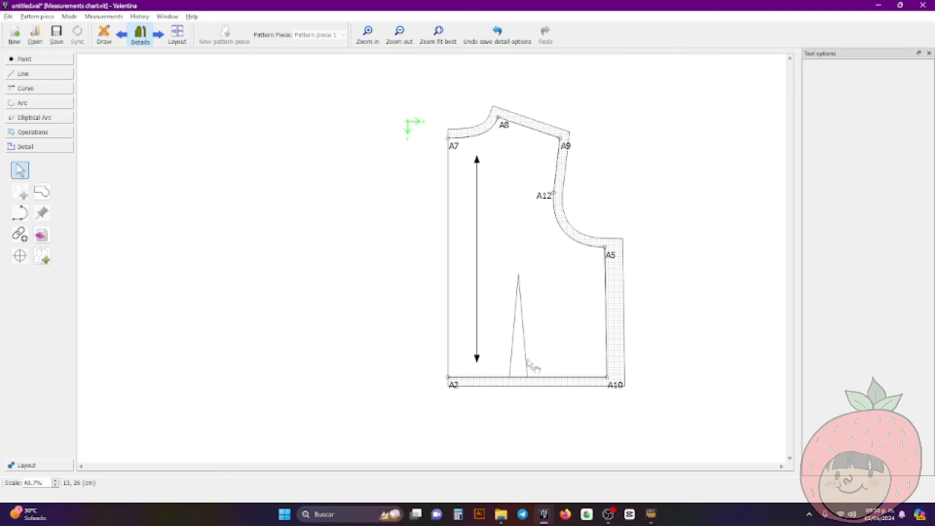
{"action": "mouse_move", "coordinate": [524, 203]}
{"action": "left_mouse_down"}
{"action": "mouse_move", "coordinate": [480, 205]}
{"action": "mouse_move", "coordinate": [515, 211]}
{"action": "left_mouse_up"}
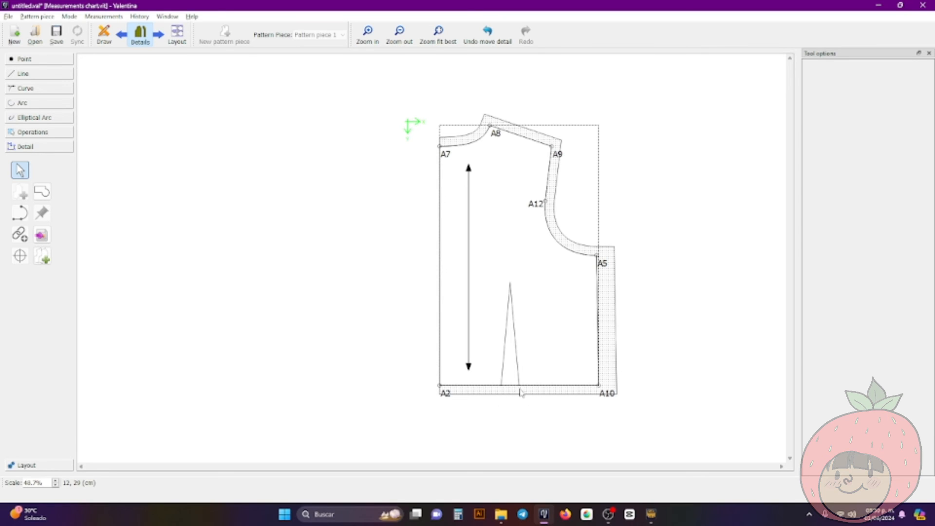
Check the node list of the back workpiece's main path and close its options without changes
{"action": "right_click", "coordinate": [537, 346]}
{"action": "left_click", "coordinate": [545, 351]}
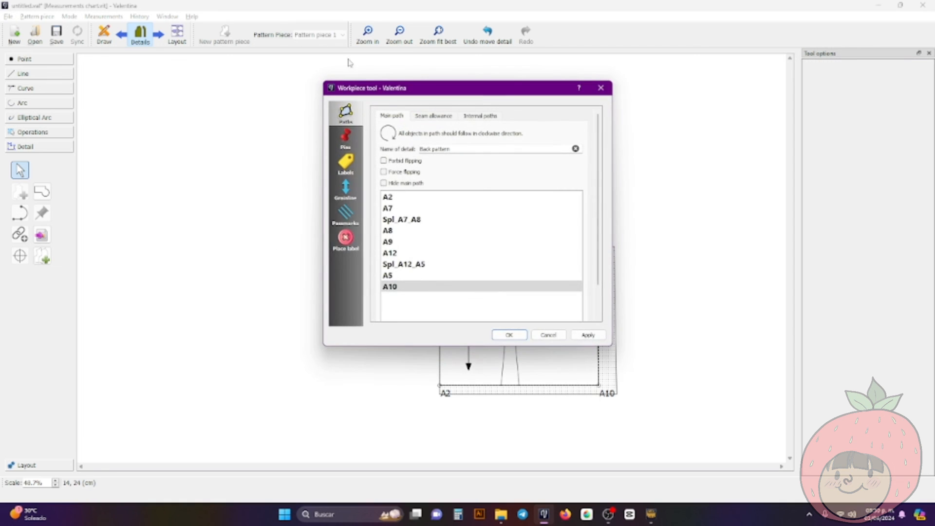
{"action": "left_click_drag", "start_coordinate": [388, 90], "coordinate": [200, 109]}
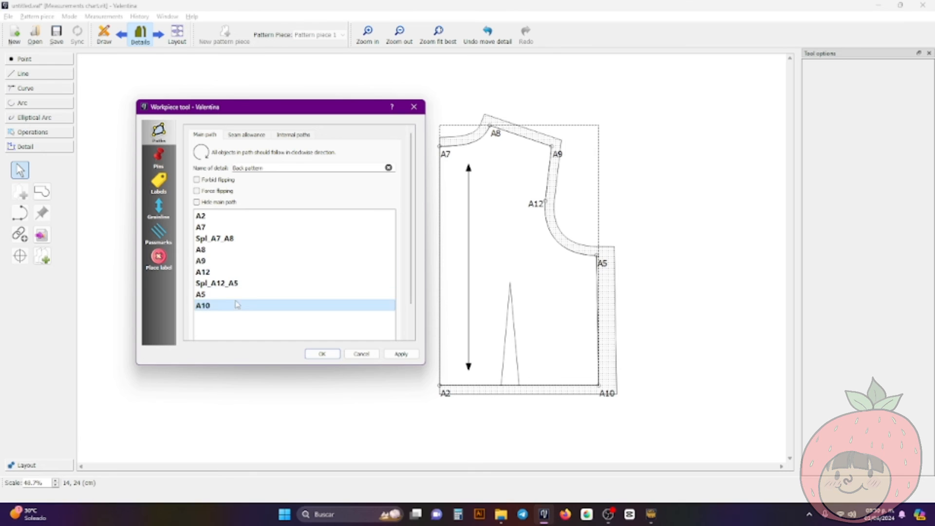
{"action": "left_click", "coordinate": [240, 240]}
{"action": "left_click", "coordinate": [205, 218]}
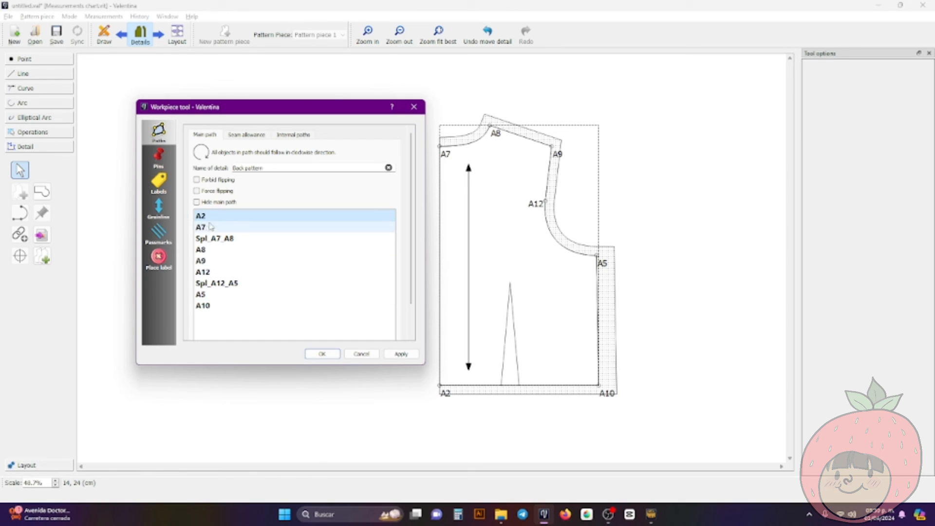
{"action": "left_click", "coordinate": [362, 354]}
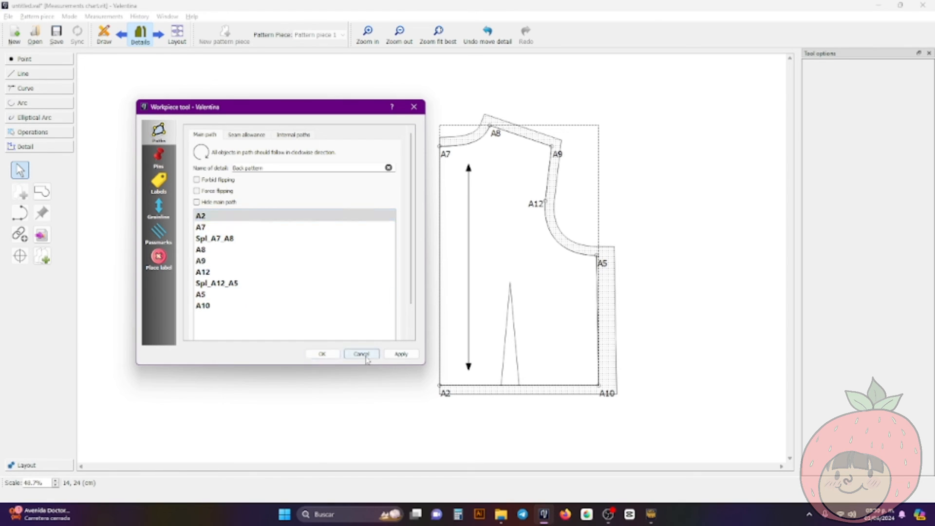
Return to the draft and insert node A16 into the Back pattern piece
{"action": "left_click", "coordinate": [108, 37]}
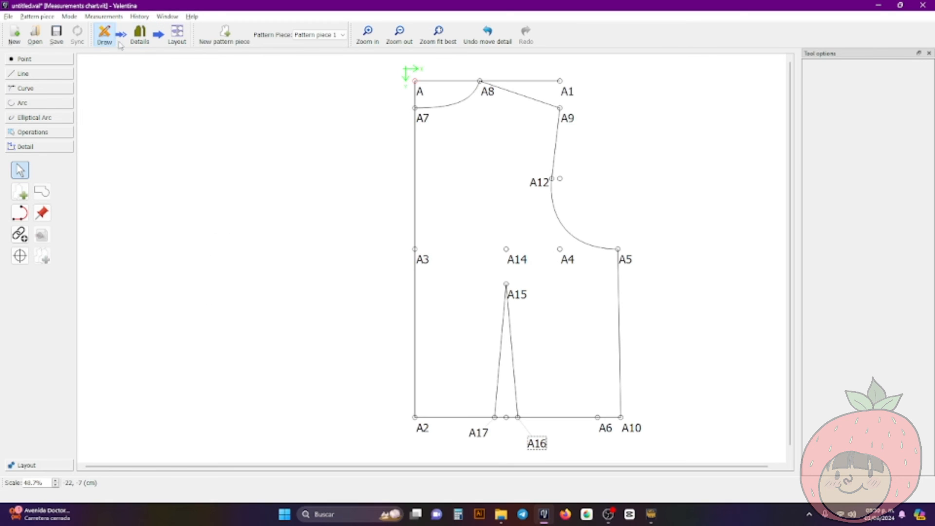
{"action": "left_click", "coordinate": [20, 235]}
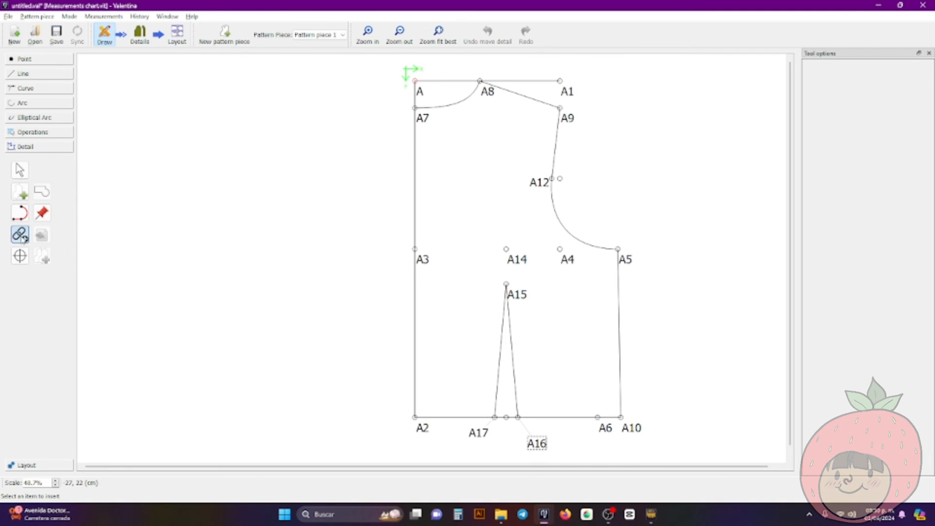
{"action": "left_click", "coordinate": [532, 444]}
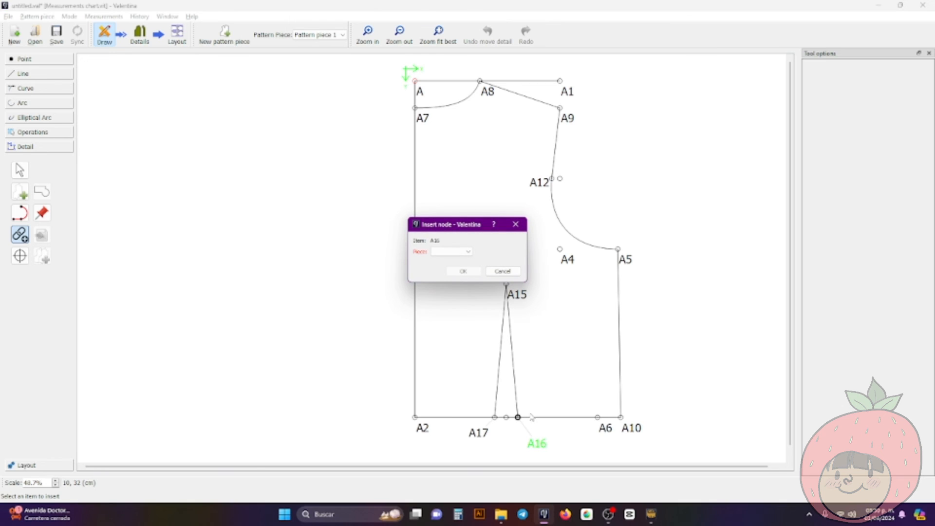
{"action": "left_click", "coordinate": [456, 251]}
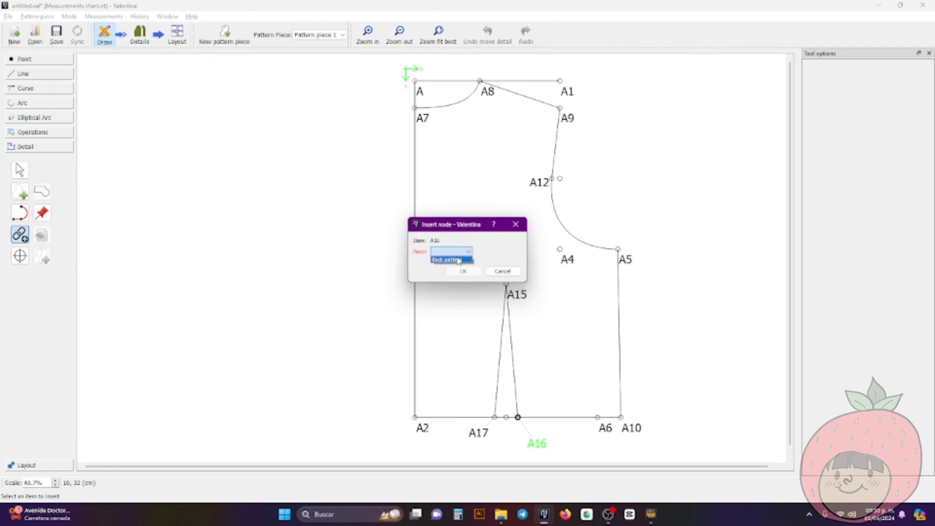
{"action": "left_click", "coordinate": [451, 259]}
{"action": "left_click", "coordinate": [463, 271]}
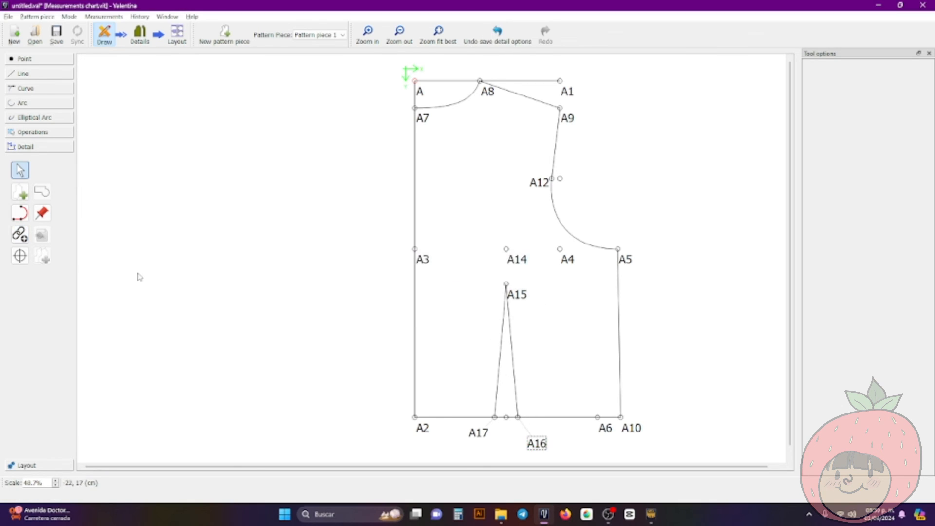
Insert node A17 into the Back pattern piece
{"action": "left_click", "coordinate": [20, 235]}
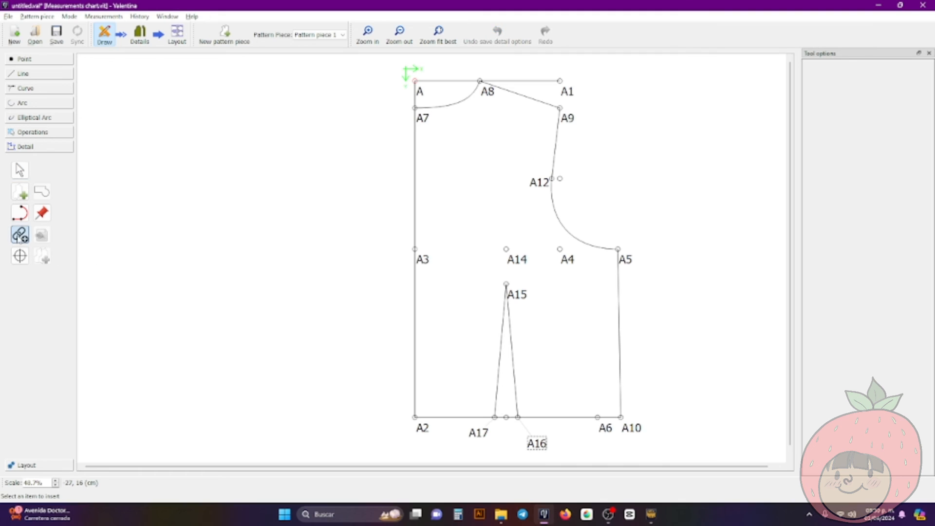
{"action": "left_click", "coordinate": [478, 432]}
{"action": "key", "text": "Return"}
{"action": "left_click", "coordinate": [455, 252]}
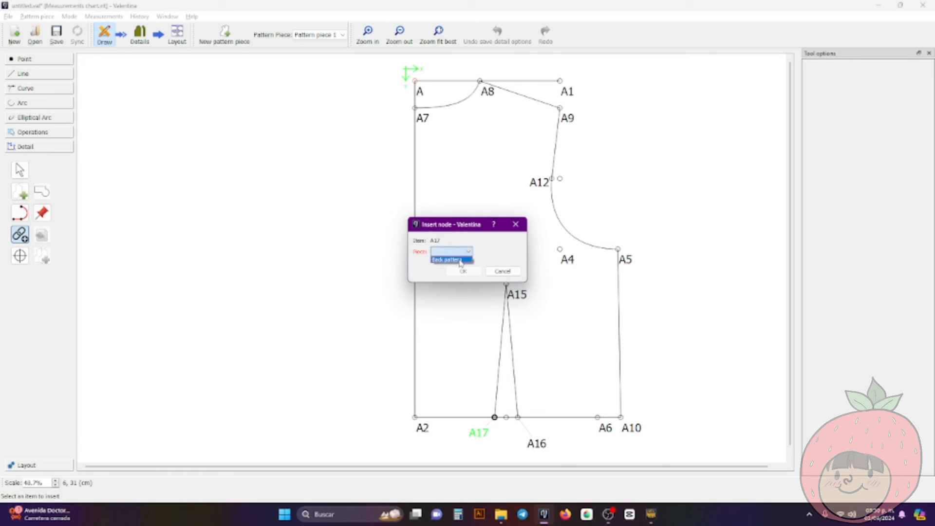
{"action": "left_click", "coordinate": [451, 260]}
{"action": "left_click", "coordinate": [464, 271]}
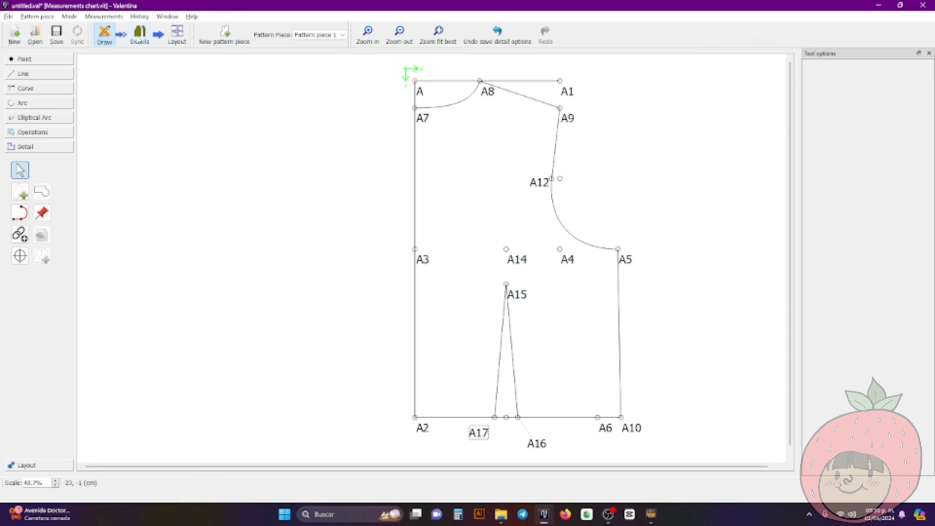
Include nodes A16 and A17 in the back workpiece's main path by removing their excluded status, and apply it
{"action": "left_click", "coordinate": [140, 35]}
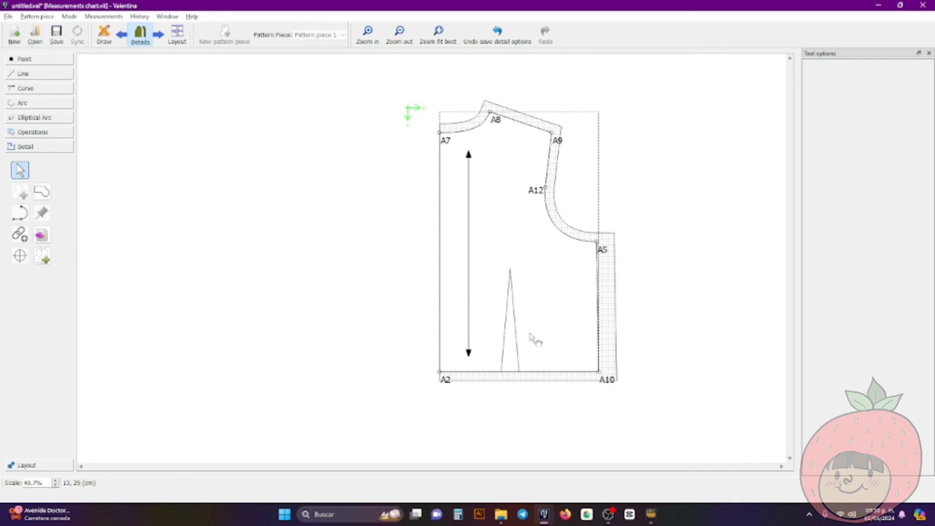
{"action": "right_click", "coordinate": [535, 277]}
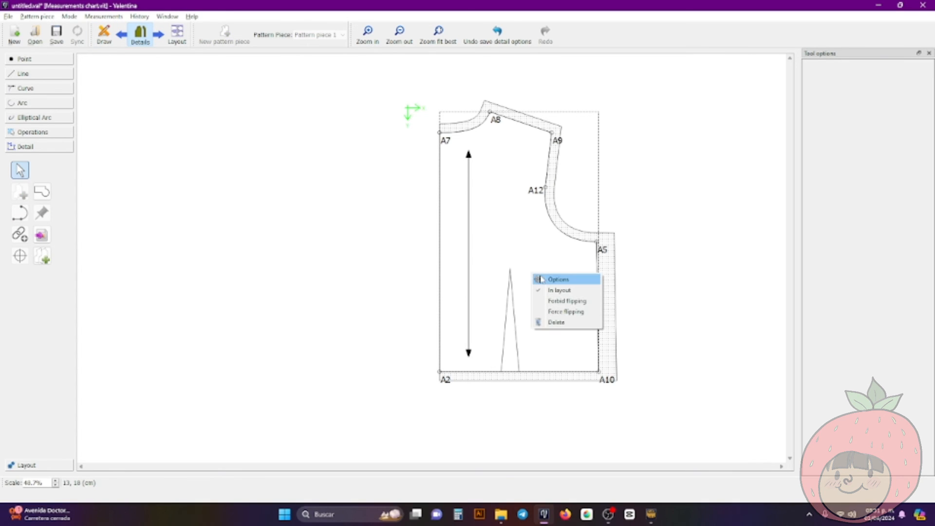
{"action": "left_click", "coordinate": [549, 279]}
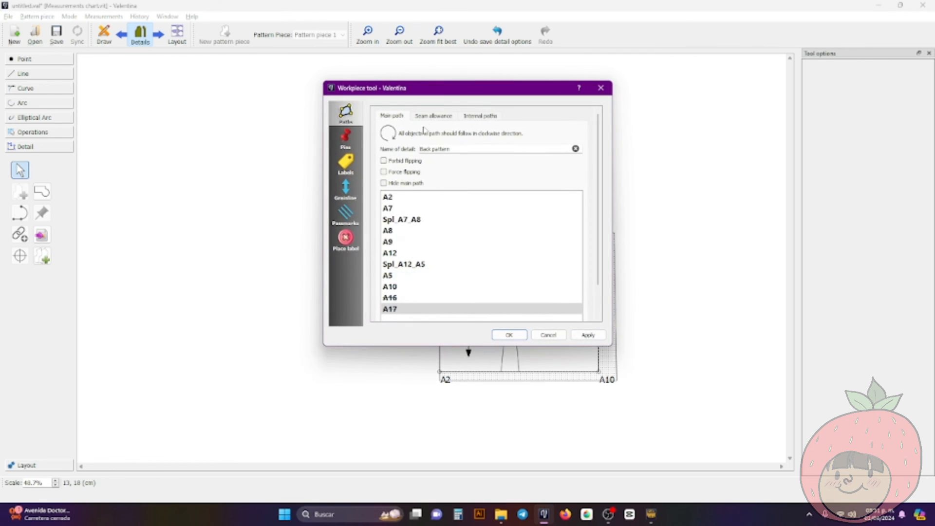
{"action": "left_click_drag", "start_coordinate": [440, 94], "coordinate": [240, 122]}
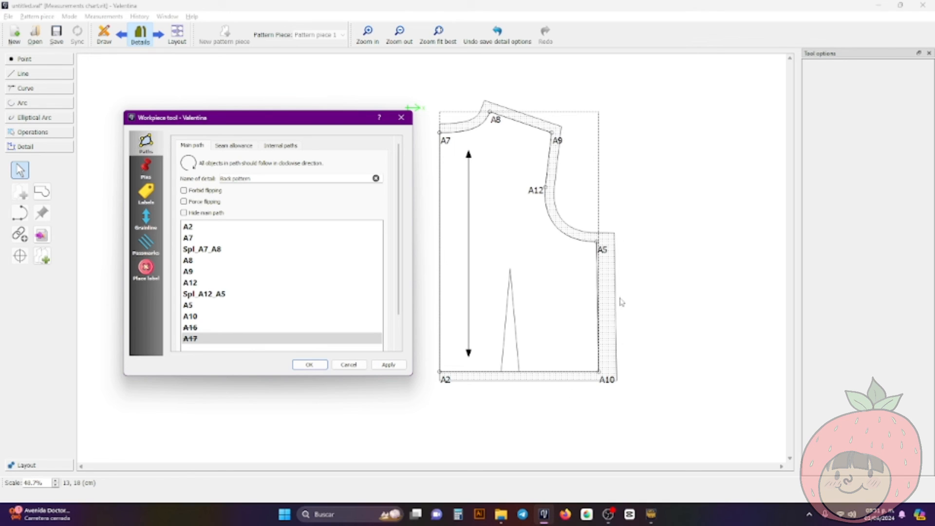
{"action": "right_click", "coordinate": [239, 331]}
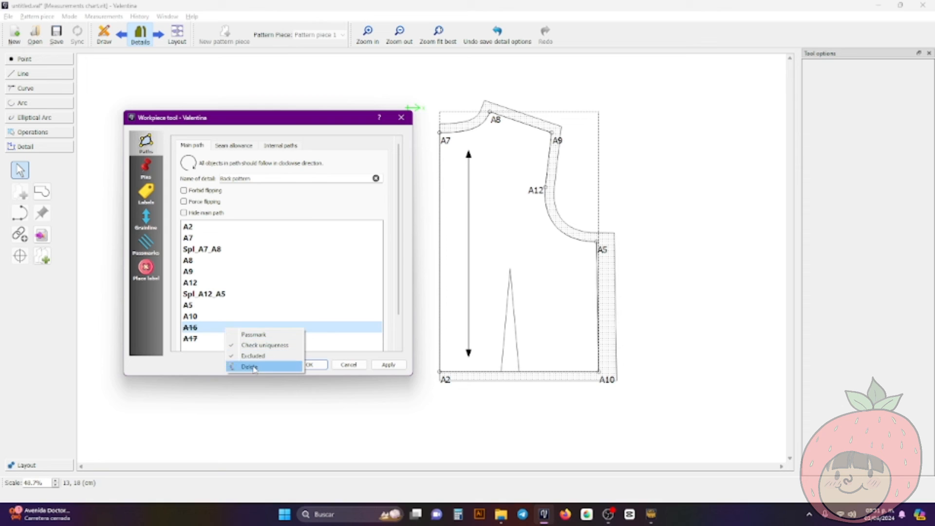
{"action": "left_click", "coordinate": [257, 357]}
{"action": "left_click", "coordinate": [226, 340]}
{"action": "right_click", "coordinate": [227, 341]}
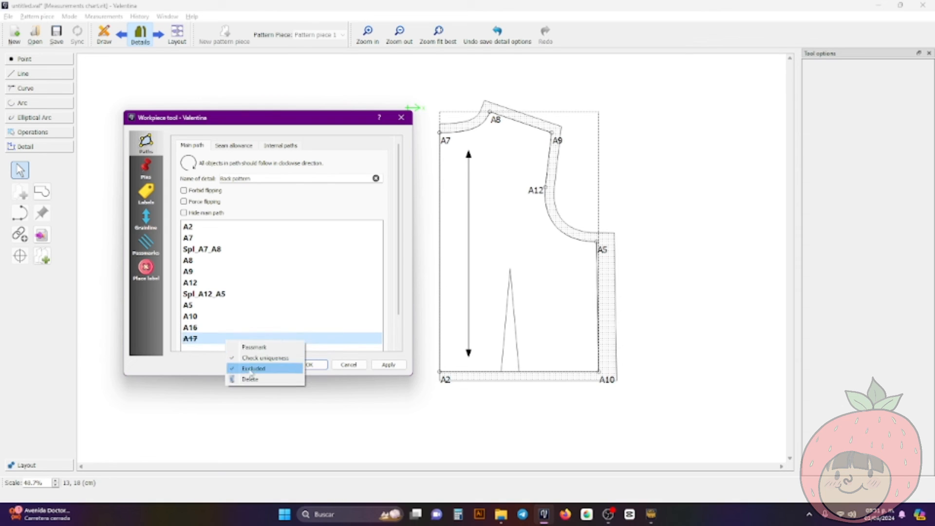
{"action": "left_click", "coordinate": [253, 370]}
{"action": "left_click", "coordinate": [395, 368]}
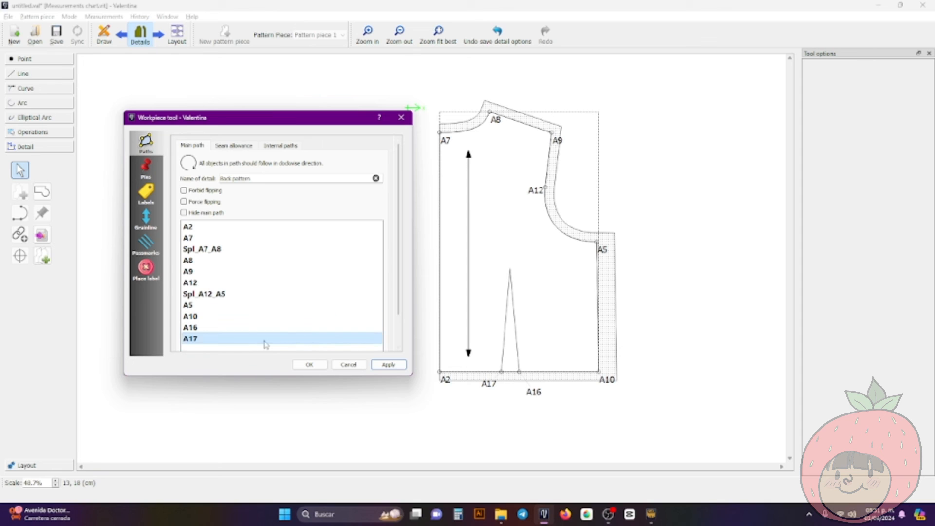
Try node A16 between A8 and A9 in the main path, and return it to its place between A10 and A17
{"action": "left_click_drag", "start_coordinate": [256, 327], "coordinate": [254, 269]}
{"action": "left_click", "coordinate": [388, 365]}
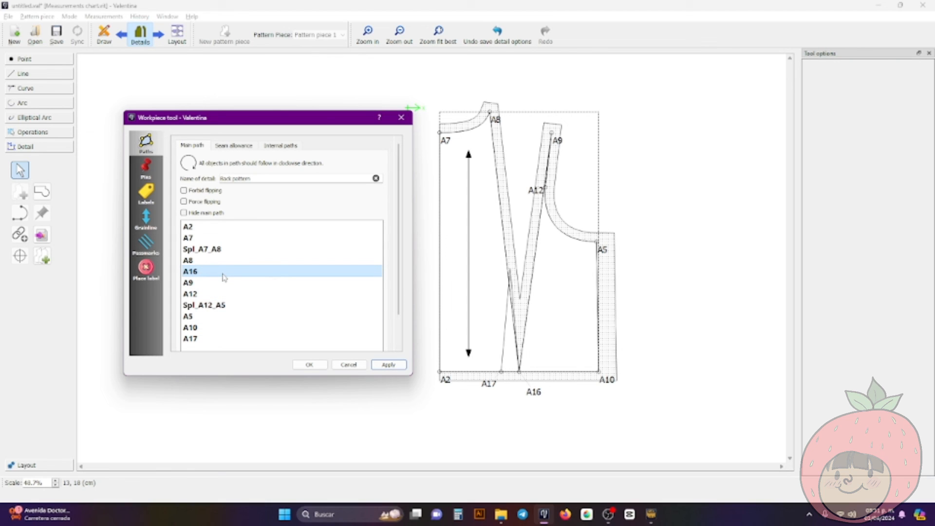
{"action": "left_click_drag", "start_coordinate": [217, 275], "coordinate": [212, 333]}
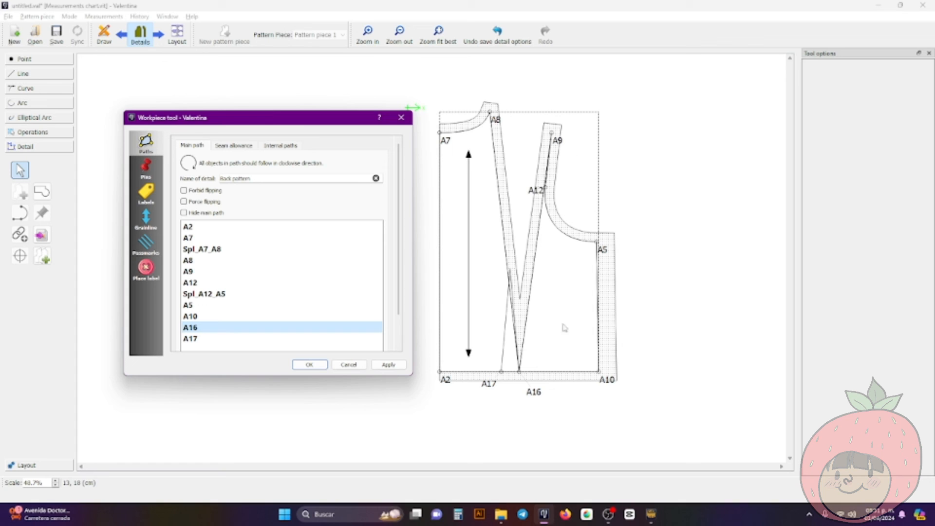
{"action": "left_click", "coordinate": [402, 366]}
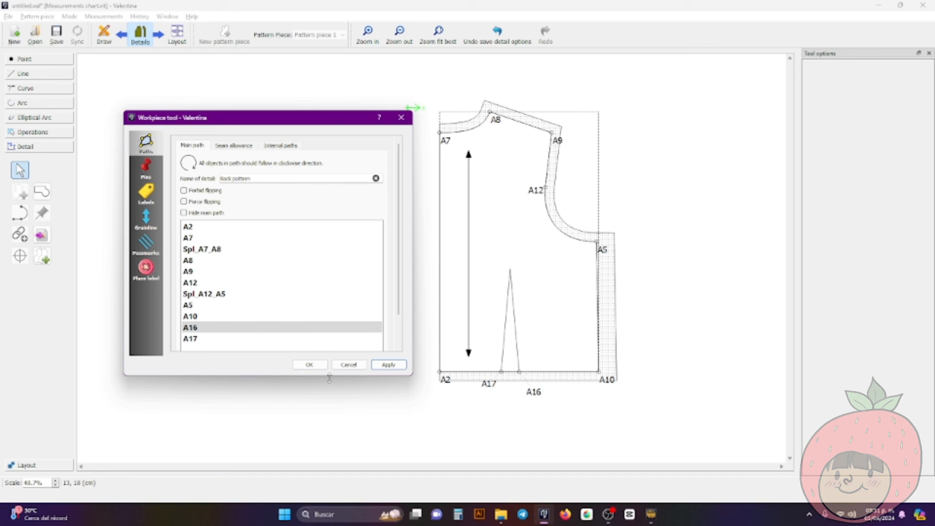
Mark nodes A16 and A17 at the base of the dart as passmarks
{"action": "right_click", "coordinate": [202, 334]}
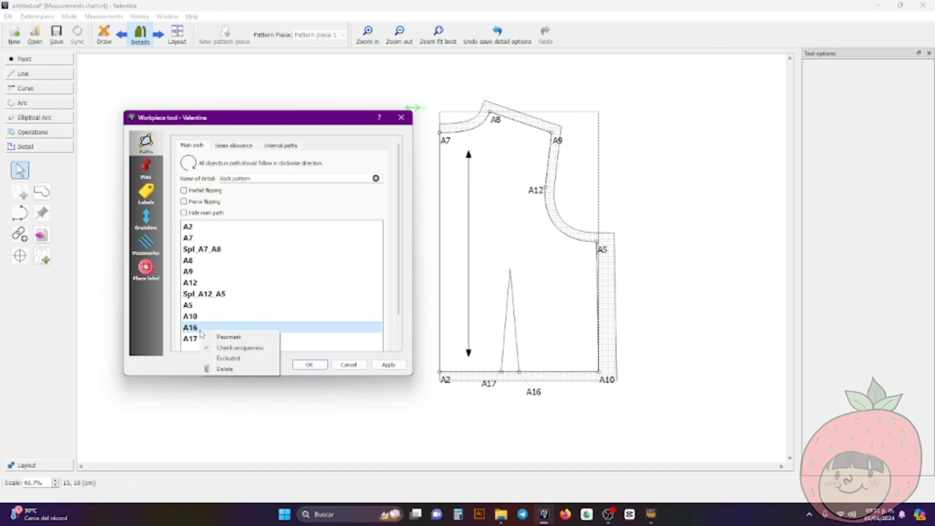
{"action": "left_click", "coordinate": [229, 337]}
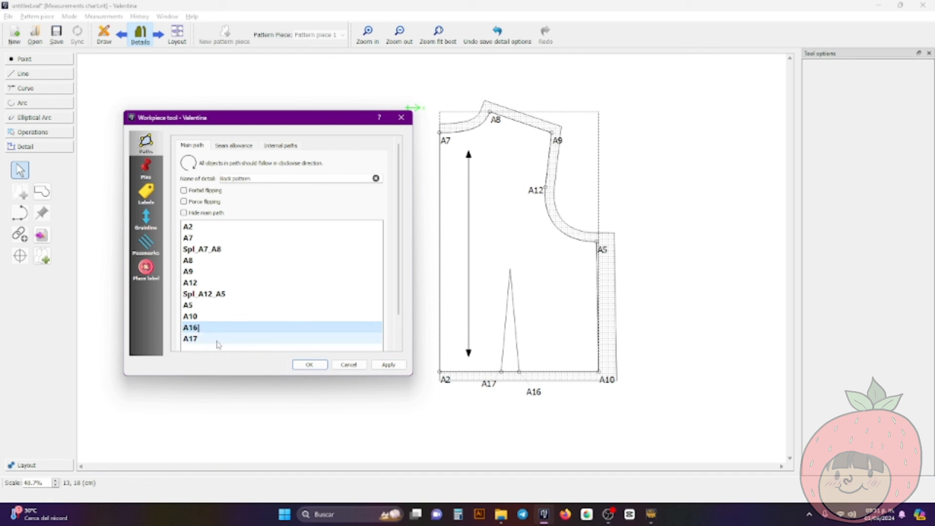
{"action": "right_click", "coordinate": [215, 340]}
{"action": "left_click", "coordinate": [231, 347]}
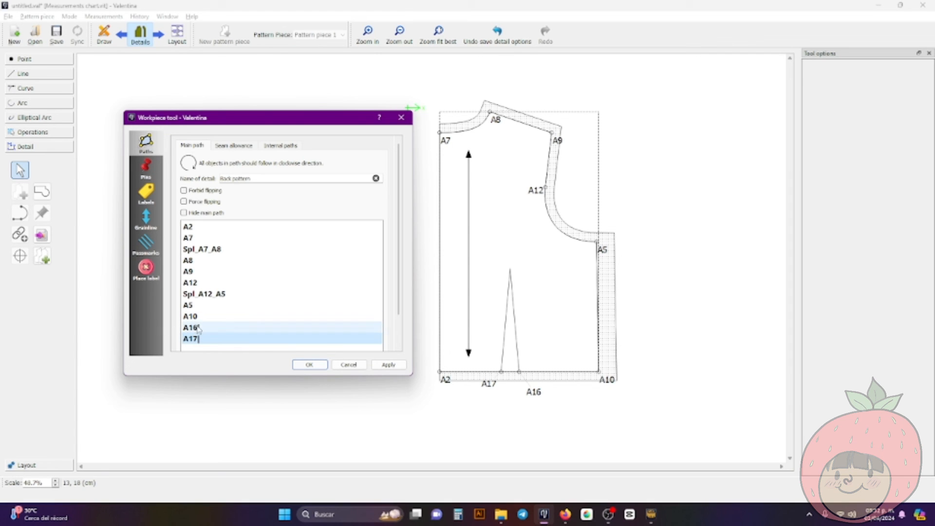
Try the two-line mark style on passmarks A16 and A17 and apply it to the back piece
{"action": "left_click", "coordinate": [145, 245]}
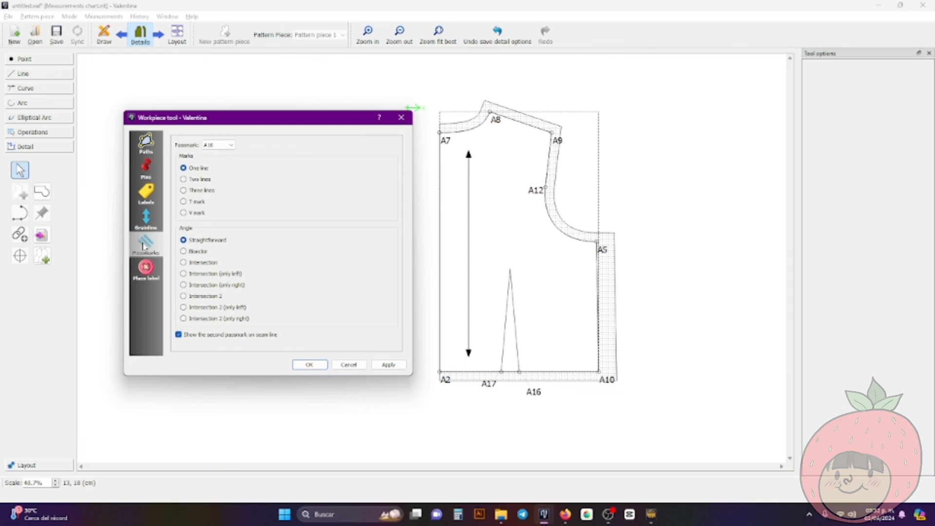
{"action": "left_click", "coordinate": [207, 148]}
{"action": "left_click", "coordinate": [213, 148]}
{"action": "left_click", "coordinate": [215, 148]}
{"action": "left_click", "coordinate": [221, 160]}
{"action": "left_click", "coordinate": [215, 146]}
{"action": "left_click", "coordinate": [217, 154]}
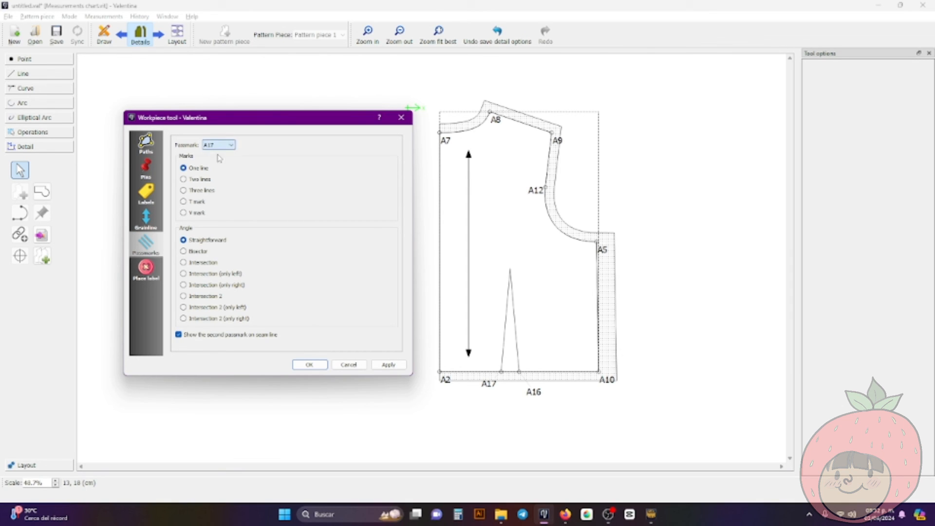
{"action": "left_click", "coordinate": [205, 182]}
{"action": "left_click", "coordinate": [212, 147]}
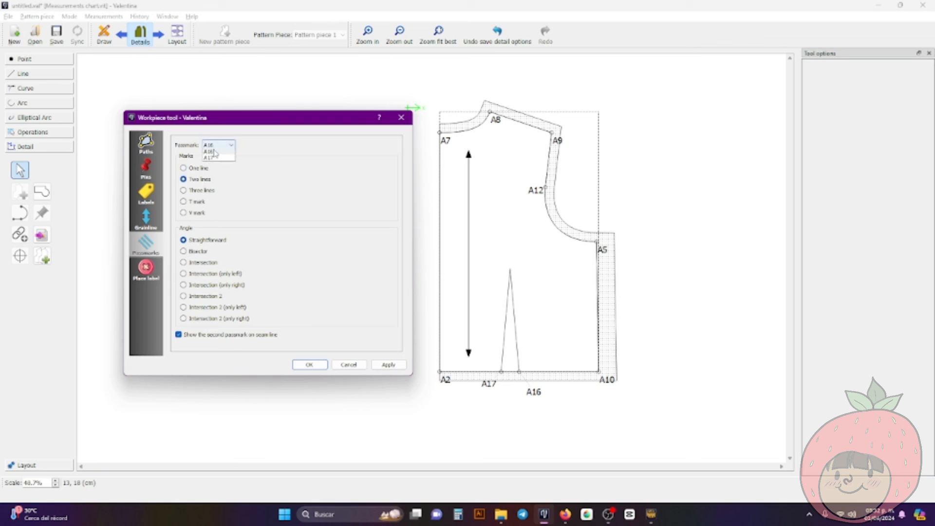
{"action": "left_click", "coordinate": [212, 157]}
{"action": "left_click", "coordinate": [199, 179]}
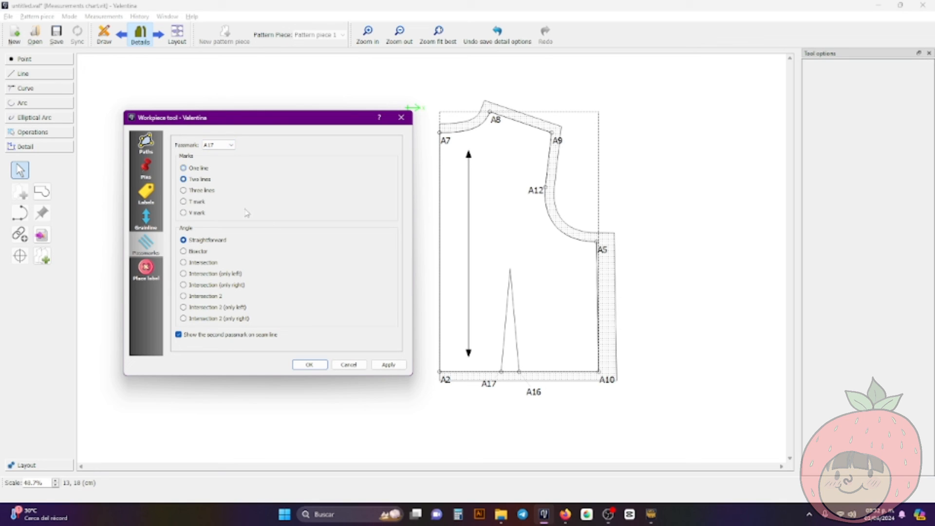
{"action": "left_click", "coordinate": [388, 365]}
Set passmarks A16 and A17 to the one-line mark style, apply it, and finish editing the workpiece
{"action": "left_click", "coordinate": [228, 145]}
{"action": "left_click", "coordinate": [226, 156]}
{"action": "left_click", "coordinate": [183, 168]}
{"action": "left_click", "coordinate": [217, 145]}
{"action": "left_click", "coordinate": [214, 155]}
{"action": "left_click", "coordinate": [216, 146]}
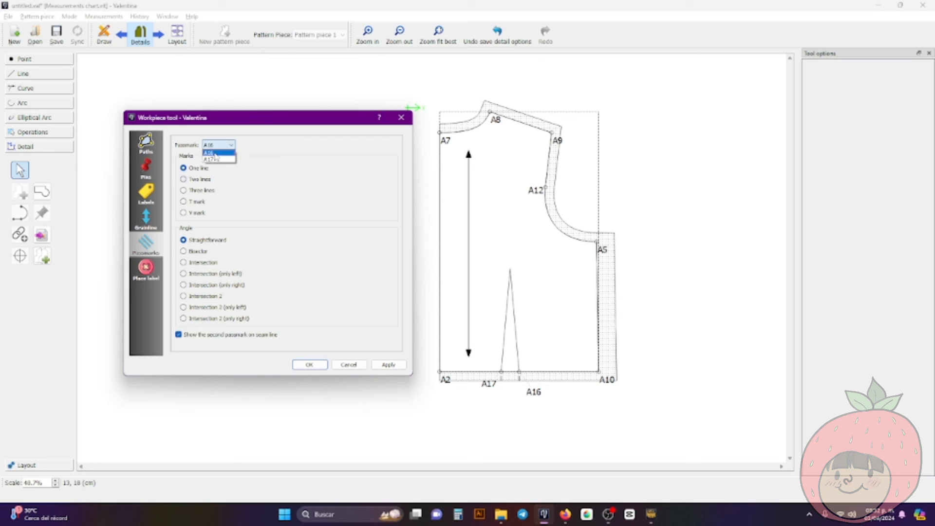
{"action": "left_click", "coordinate": [213, 159]}
{"action": "left_click", "coordinate": [197, 170]}
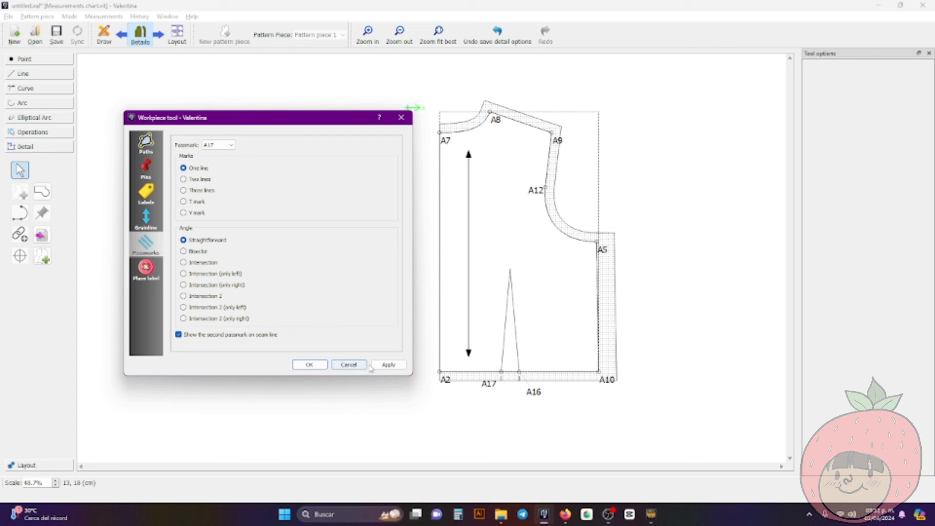
{"action": "left_click", "coordinate": [388, 365]}
{"action": "left_click", "coordinate": [322, 366]}
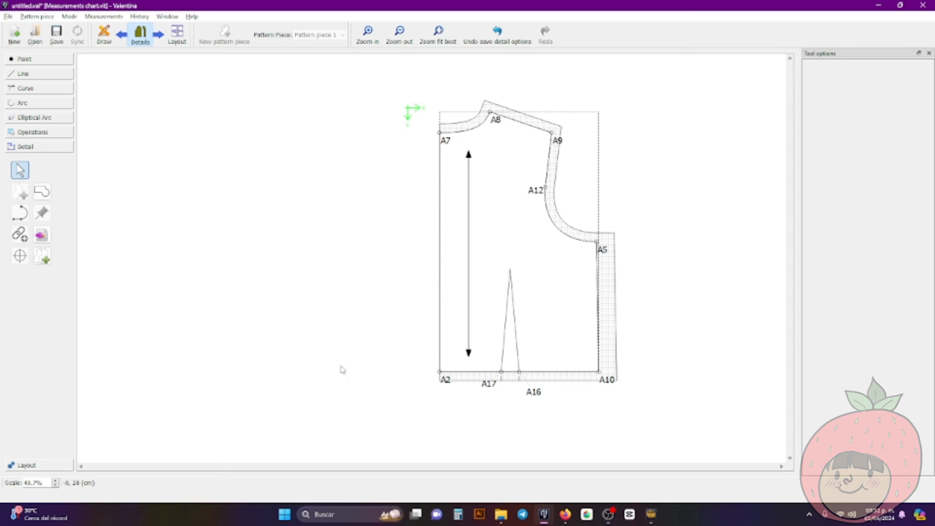
Generate a layout of the back piece using the Roll 24in paper template
{"action": "scroll", "coordinate": [545, 401], "scroll_direction": "up", "scroll_amount": 5}
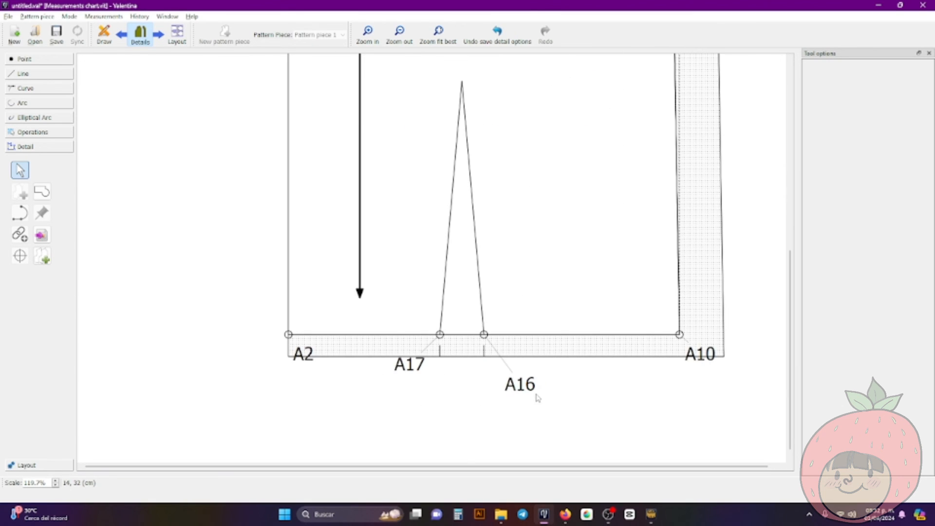
{"action": "scroll", "coordinate": [452, 366], "scroll_direction": "down", "scroll_amount": 5}
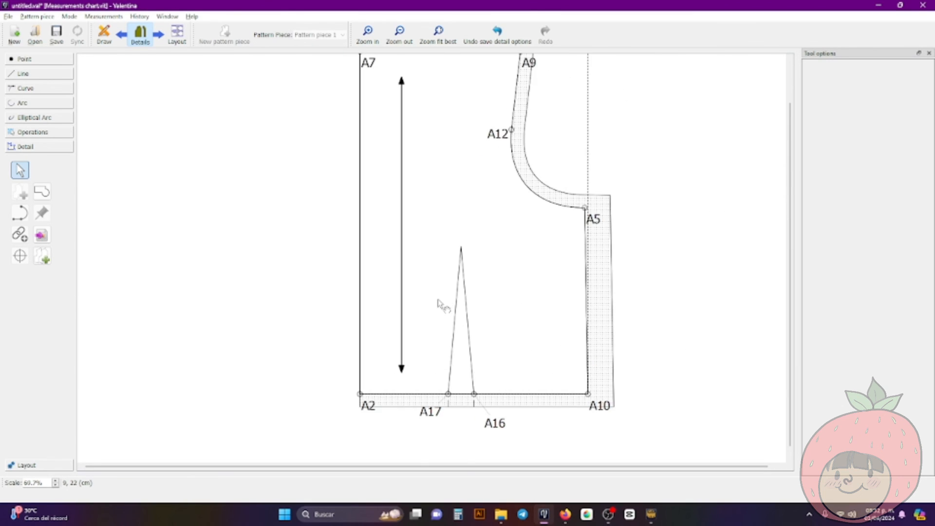
{"action": "scroll", "coordinate": [440, 305], "scroll_direction": "up", "scroll_amount": 1}
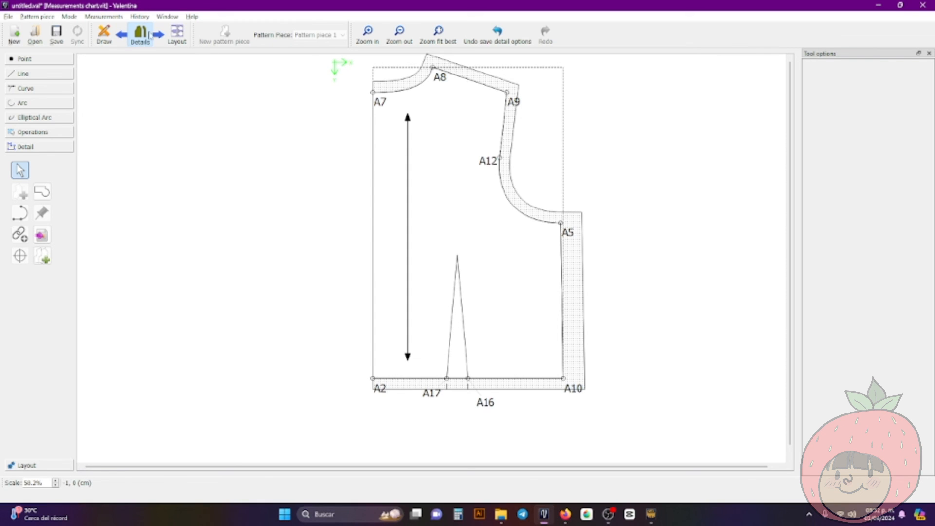
{"action": "mouse_move", "coordinate": [505, 261]}
{"action": "left_mouse_down"}
{"action": "mouse_move", "coordinate": [512, 292]}
{"action": "mouse_move", "coordinate": [499, 275]}
{"action": "left_mouse_up"}
{"action": "right_click", "coordinate": [184, 37]}
{"action": "left_click", "coordinate": [158, 33]}
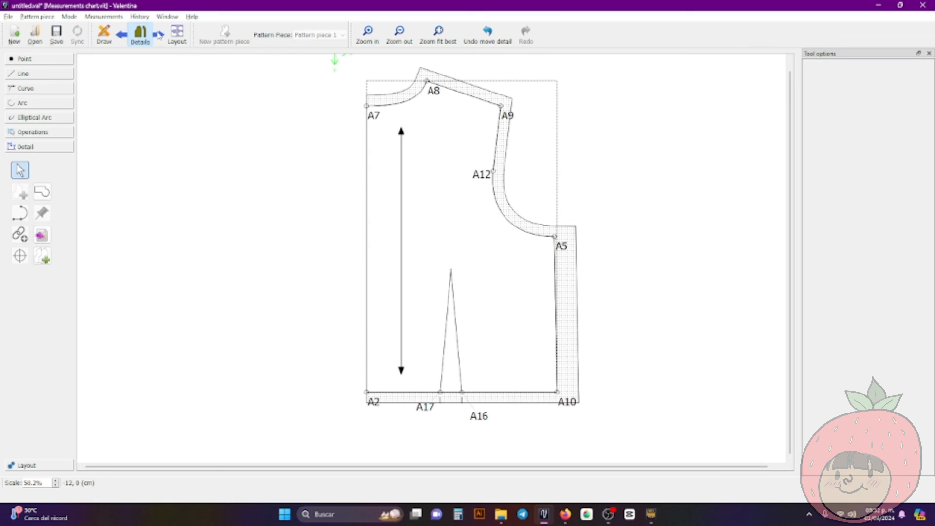
{"action": "left_click", "coordinate": [172, 27]}
{"action": "left_click", "coordinate": [418, 149]}
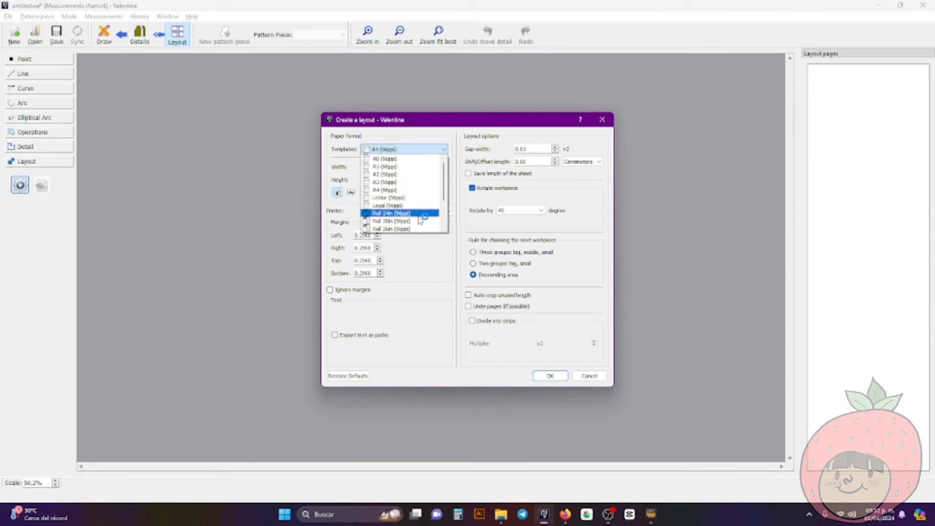
{"action": "left_click", "coordinate": [420, 214]}
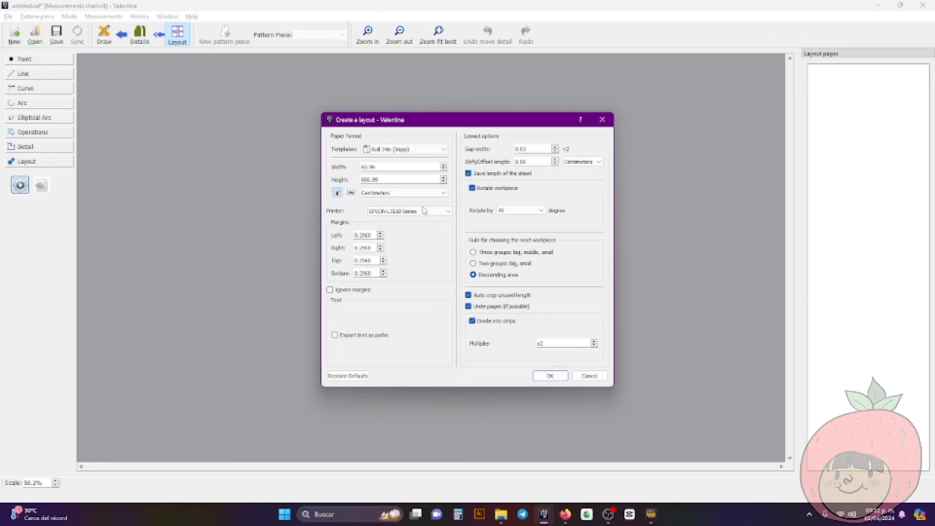
{"action": "left_click", "coordinate": [550, 376]}
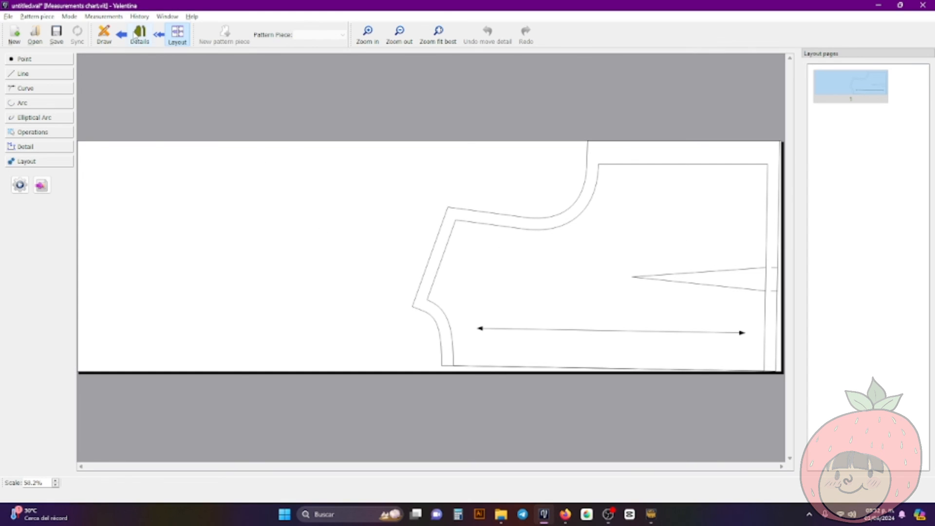
Try to generate the back piece layout using the A4 paper template
{"action": "left_click", "coordinate": [43, 184]}
{"action": "left_click", "coordinate": [615, 285]}
{"action": "left_click", "coordinate": [20, 185]}
{"action": "left_click", "coordinate": [420, 149]}
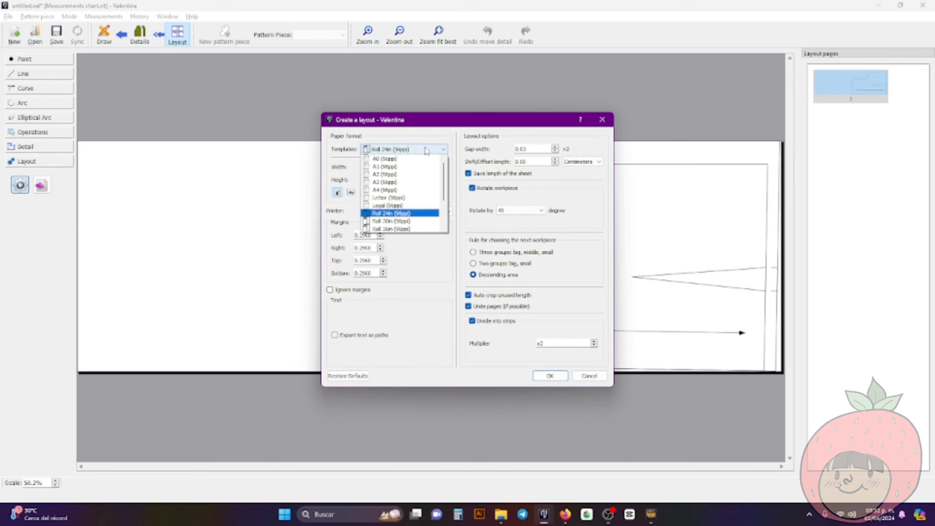
{"action": "left_click", "coordinate": [418, 189]}
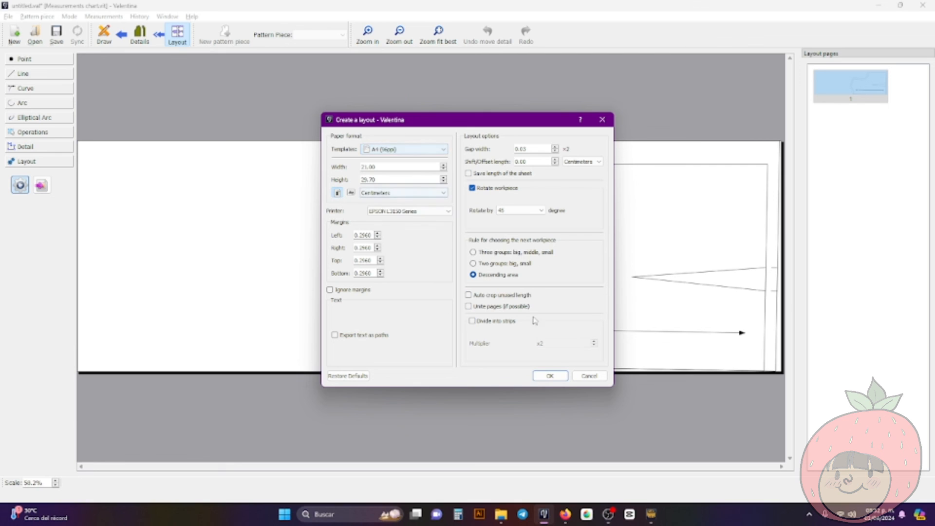
{"action": "left_click", "coordinate": [540, 380]}
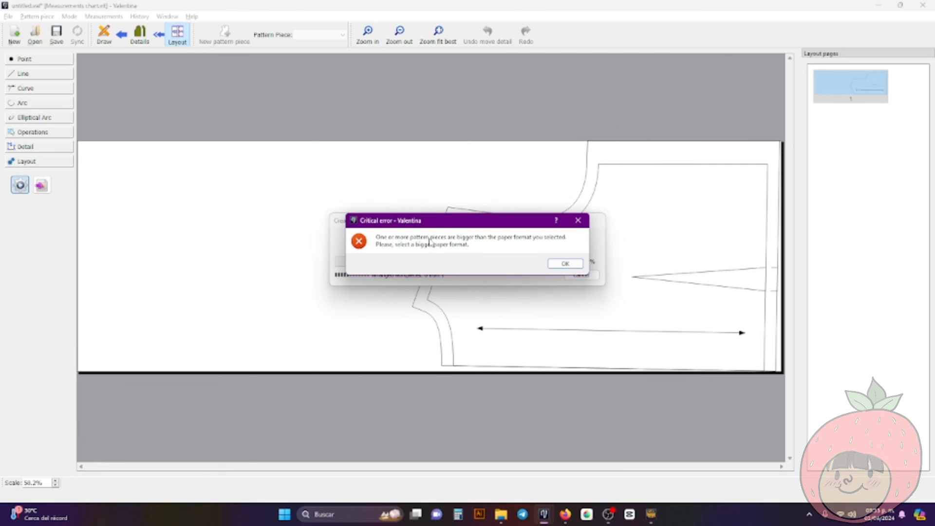
{"action": "left_click", "coordinate": [557, 264]}
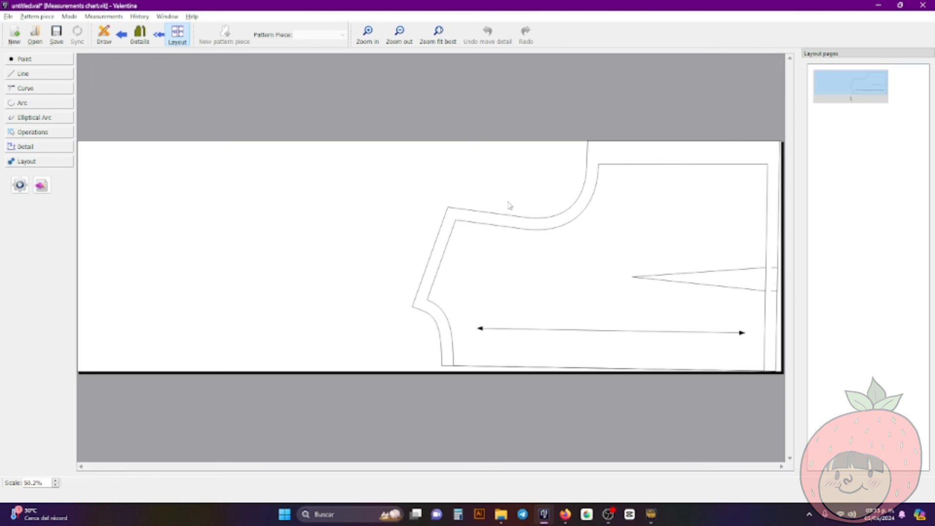
Recreate the layout with the paper template set back to Roll 24in
{"action": "left_click", "coordinate": [22, 188]}
{"action": "left_click", "coordinate": [412, 150]}
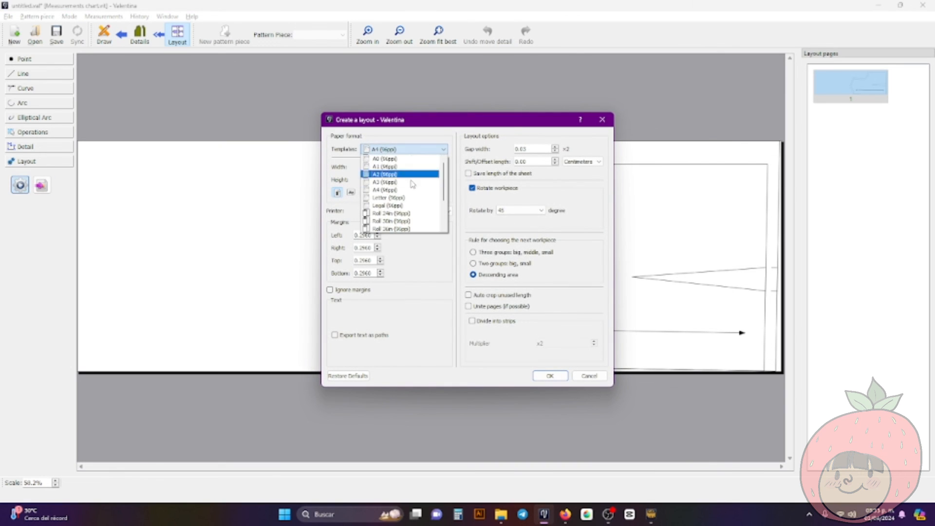
{"action": "left_click", "coordinate": [406, 213]}
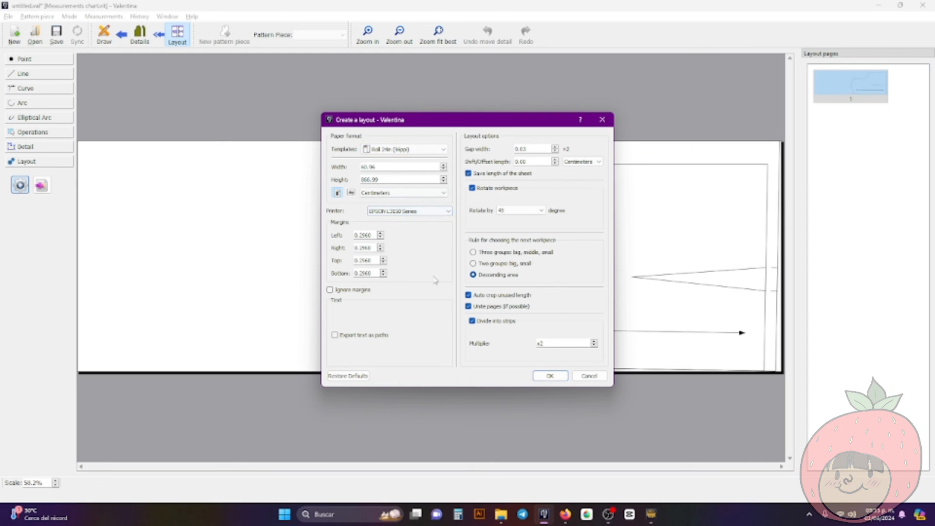
{"action": "left_click", "coordinate": [560, 380]}
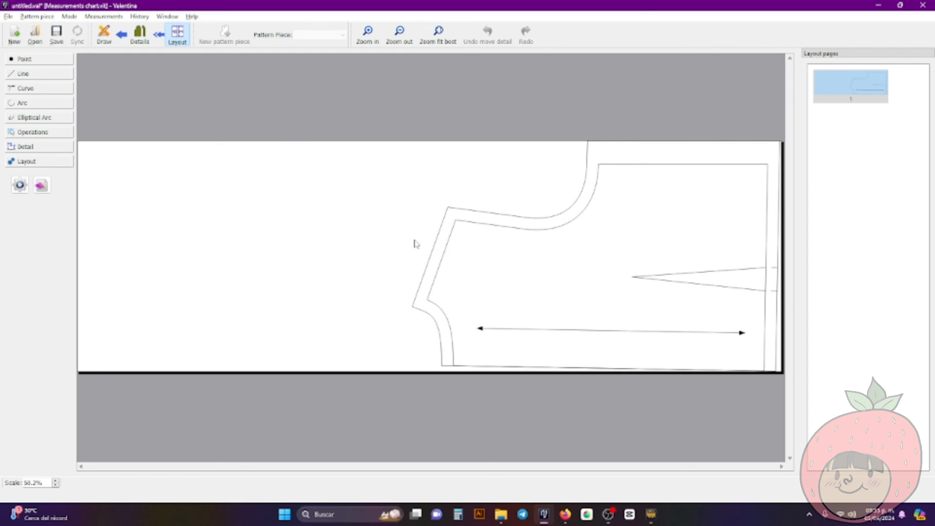
Preview the layout as a tiled PDF with all pages shown together, and close the preview
{"action": "left_click", "coordinate": [9, 16]}
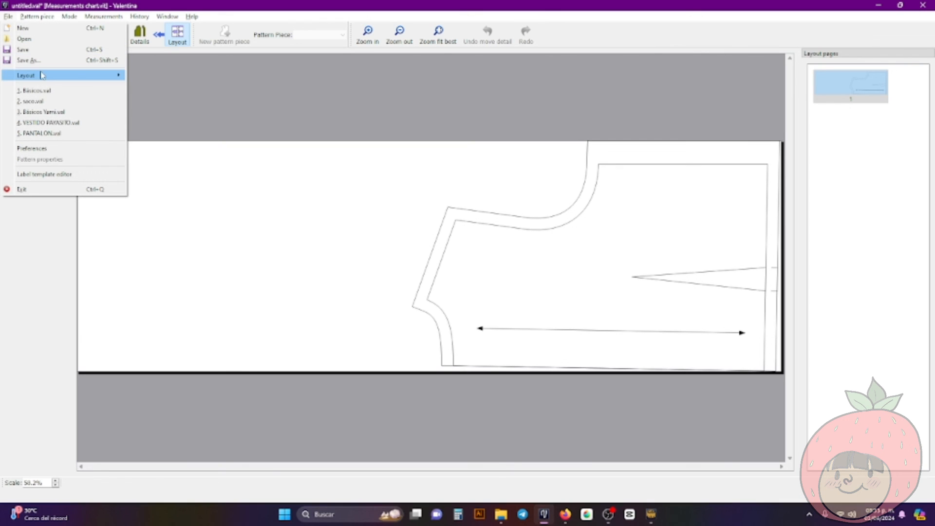
{"action": "mouse_move", "coordinate": [42, 76]}
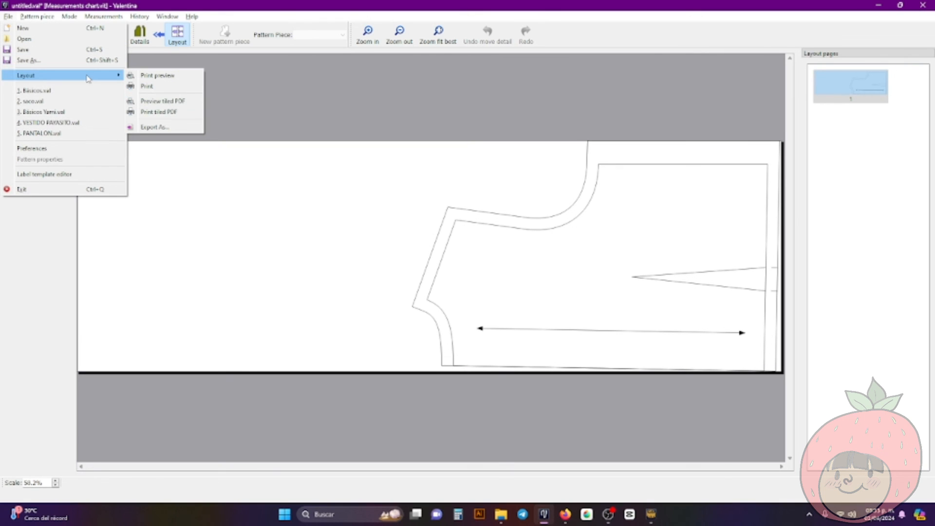
{"action": "left_click", "coordinate": [184, 102]}
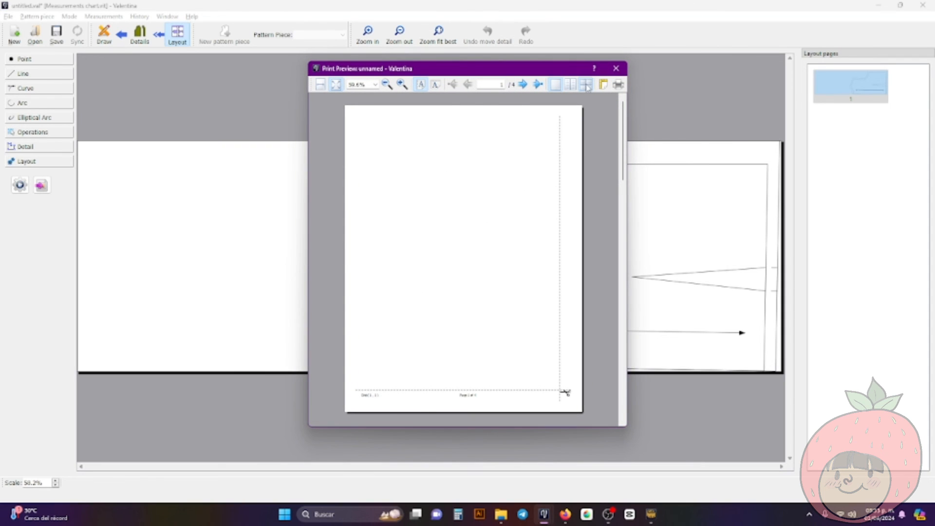
{"action": "left_click", "coordinate": [586, 85]}
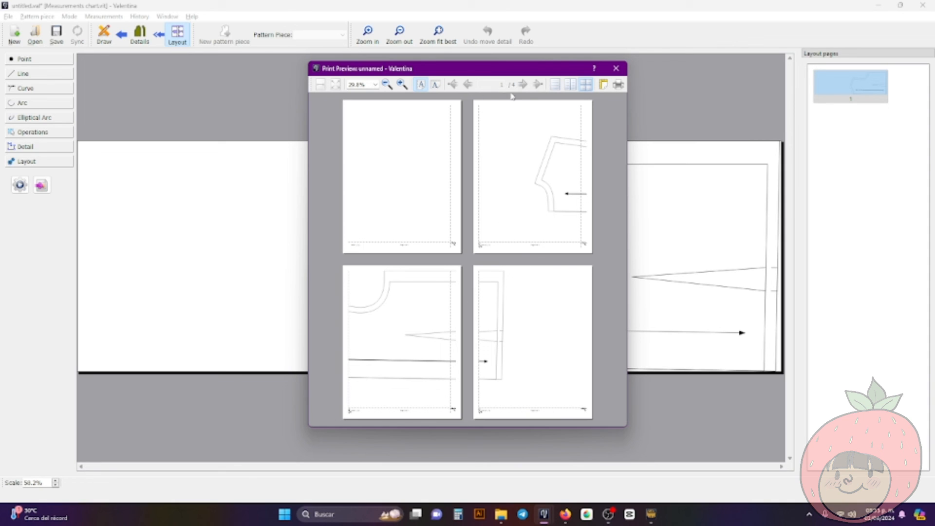
{"action": "left_click", "coordinate": [616, 68]}
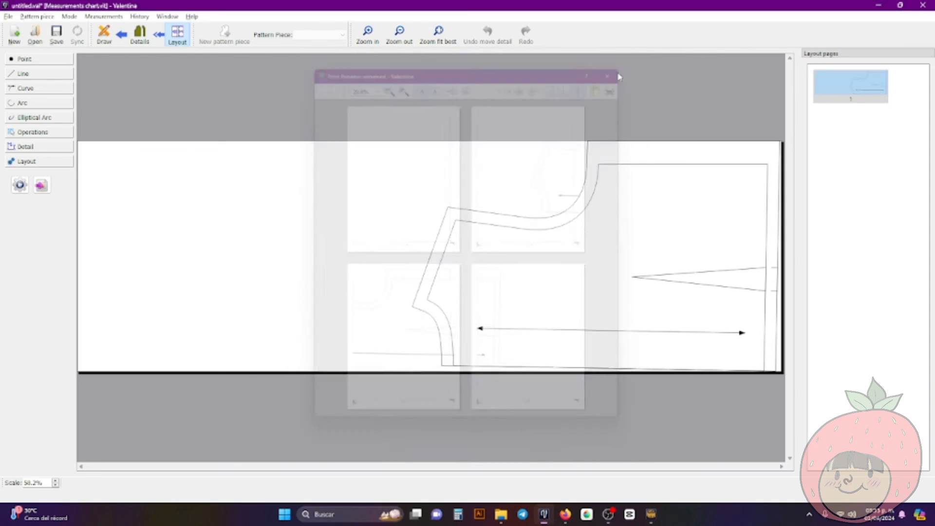
Revisit the bodice draft, return to the piece details, and move the back piece away from the origin
{"action": "left_click", "coordinate": [105, 34]}
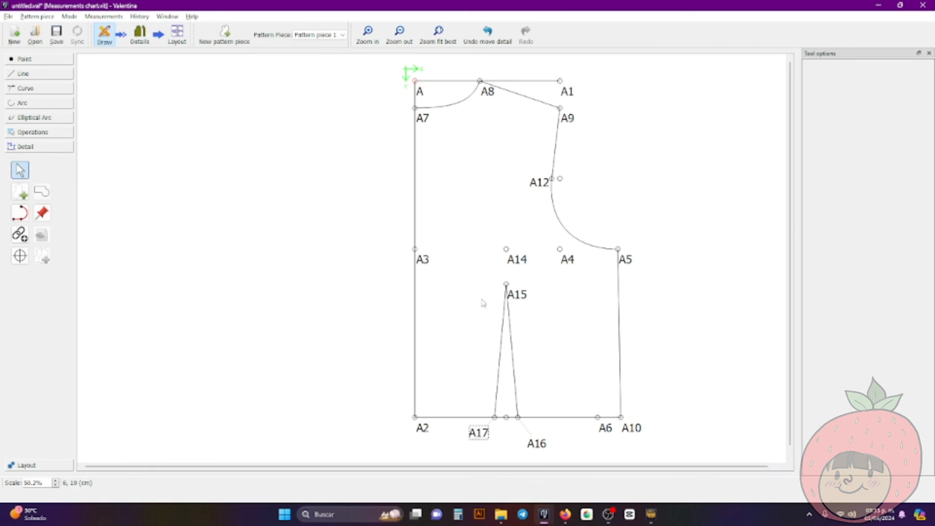
{"action": "left_click", "coordinate": [140, 35]}
{"action": "left_click_drag", "start_coordinate": [493, 264], "coordinate": [611, 279]}
Switch to Tape to view the measurements chart in a smaller window over the pattern, and minimize it
{"action": "left_click", "coordinate": [652, 515]}
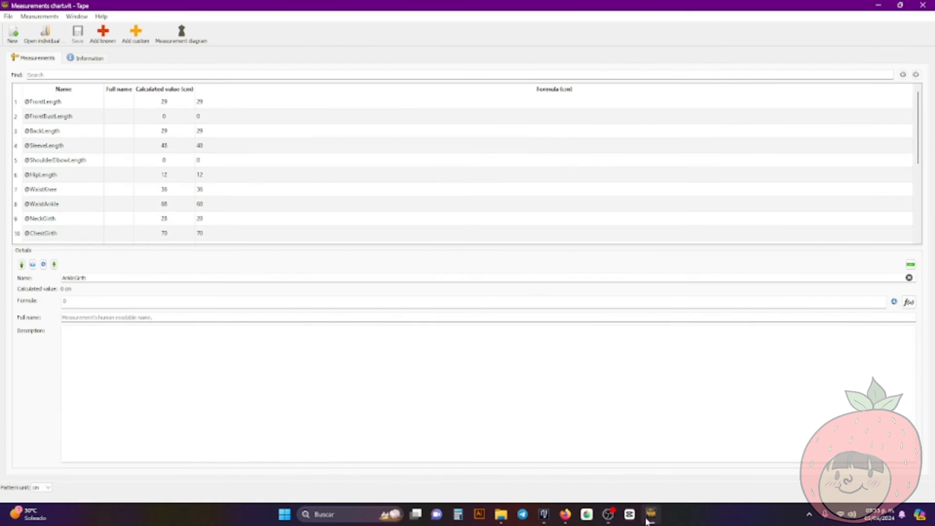
{"action": "double_click", "coordinate": [435, 5]}
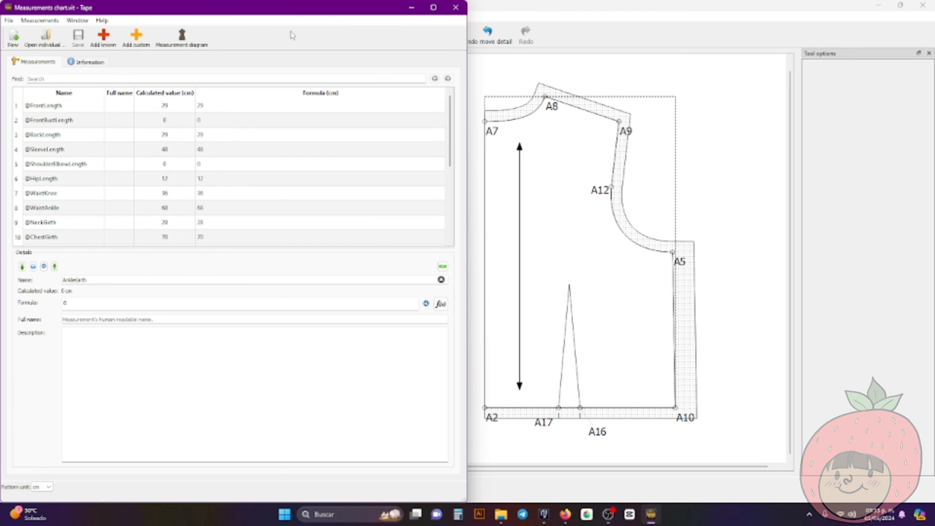
{"action": "mouse_move", "coordinate": [291, 13]}
{"action": "left_mouse_down"}
{"action": "mouse_move", "coordinate": [552, 75]}
{"action": "mouse_move", "coordinate": [335, 3]}
{"action": "mouse_move", "coordinate": [285, 89]}
{"action": "mouse_move", "coordinate": [385, 35]}
{"action": "left_mouse_up"}
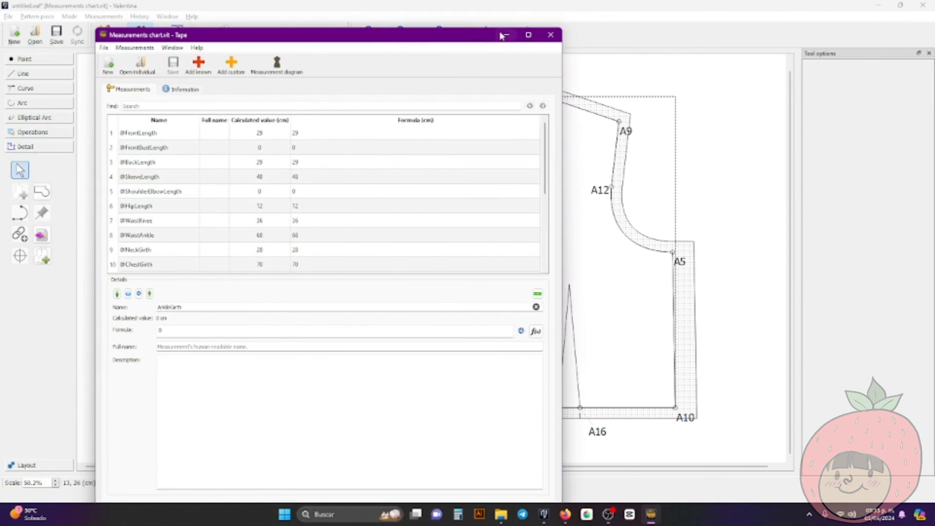
{"action": "left_click", "coordinate": [505, 33]}
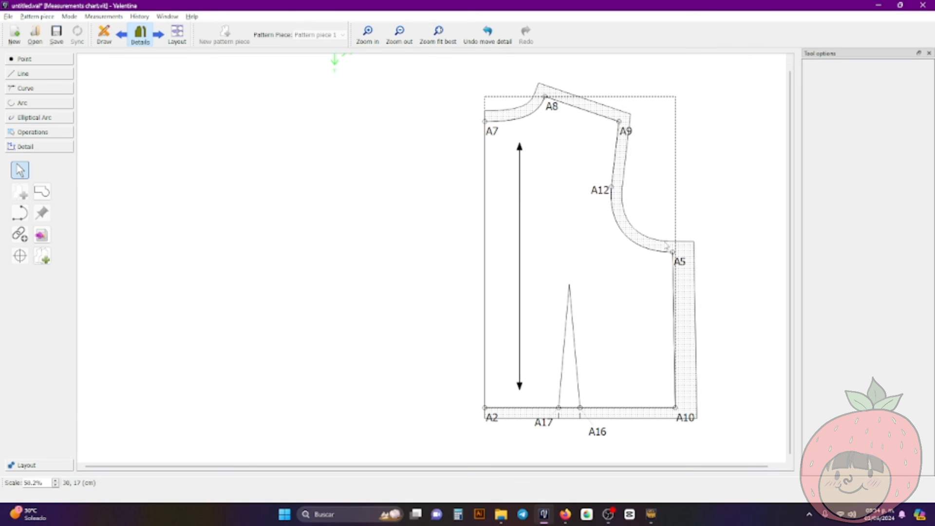
Reposition the back piece in the workspace, shifting it beside the origin and out to its right again
{"action": "mouse_move", "coordinate": [523, 248]}
{"action": "left_mouse_down"}
{"action": "mouse_move", "coordinate": [365, 247]}
{"action": "mouse_move", "coordinate": [403, 224]}
{"action": "mouse_move", "coordinate": [391, 247]}
{"action": "mouse_move", "coordinate": [391, 226]}
{"action": "left_mouse_up"}
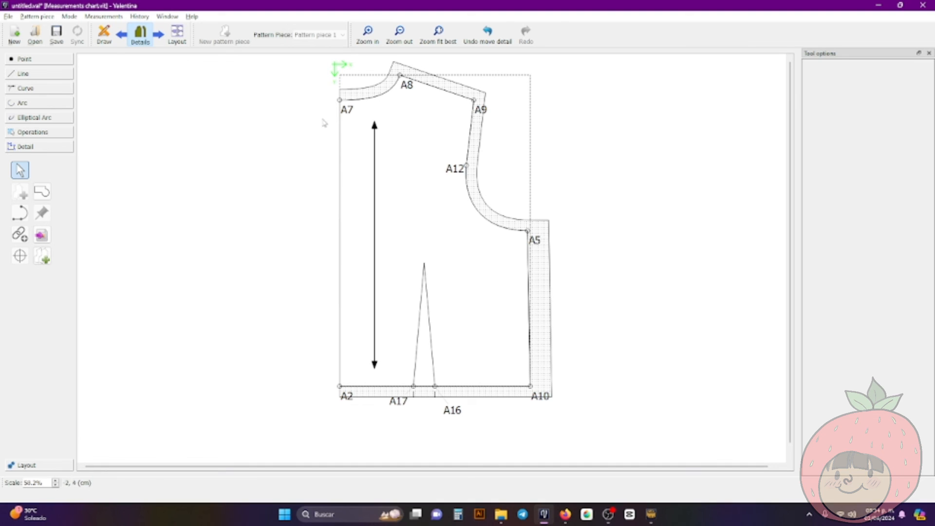
{"action": "mouse_move", "coordinate": [490, 249]}
{"action": "left_mouse_down"}
{"action": "mouse_move", "coordinate": [520, 261]}
{"action": "mouse_move", "coordinate": [597, 259]}
{"action": "mouse_move", "coordinate": [606, 275]}
{"action": "left_mouse_up"}
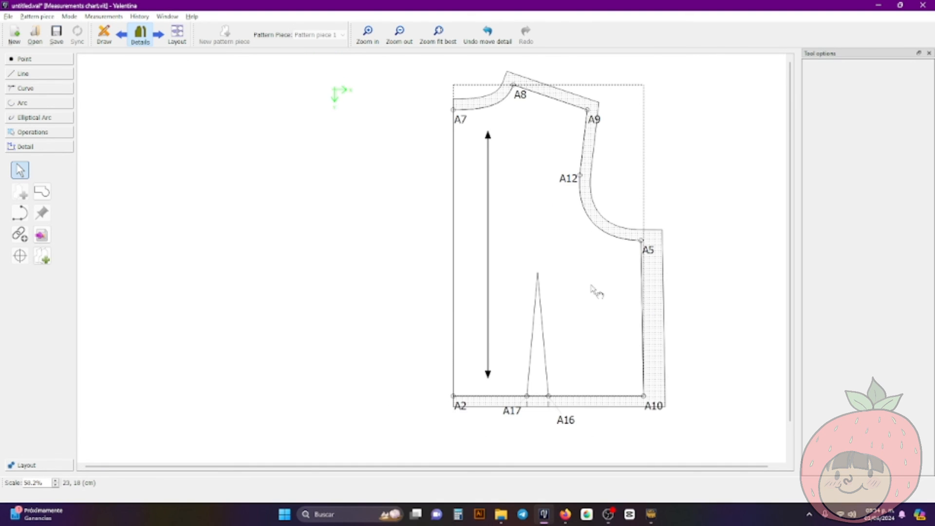
{"action": "left_click", "coordinate": [419, 234]}
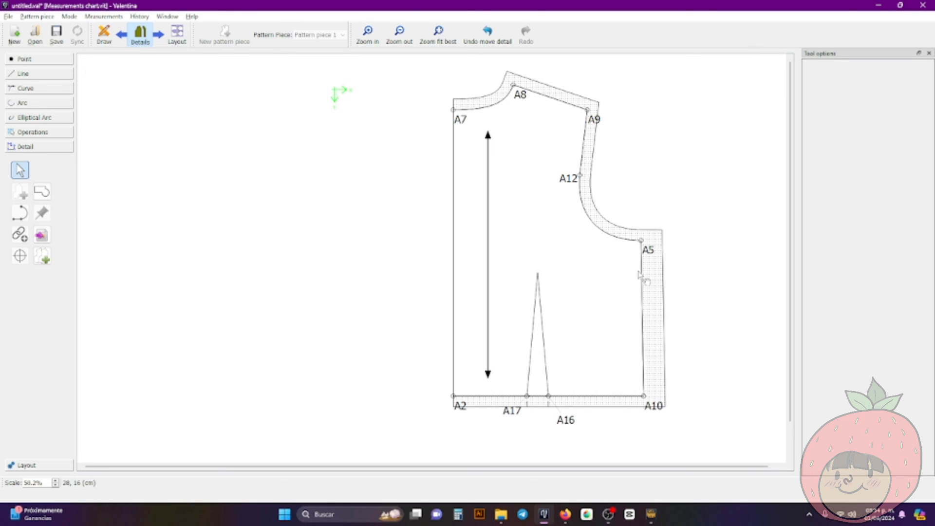